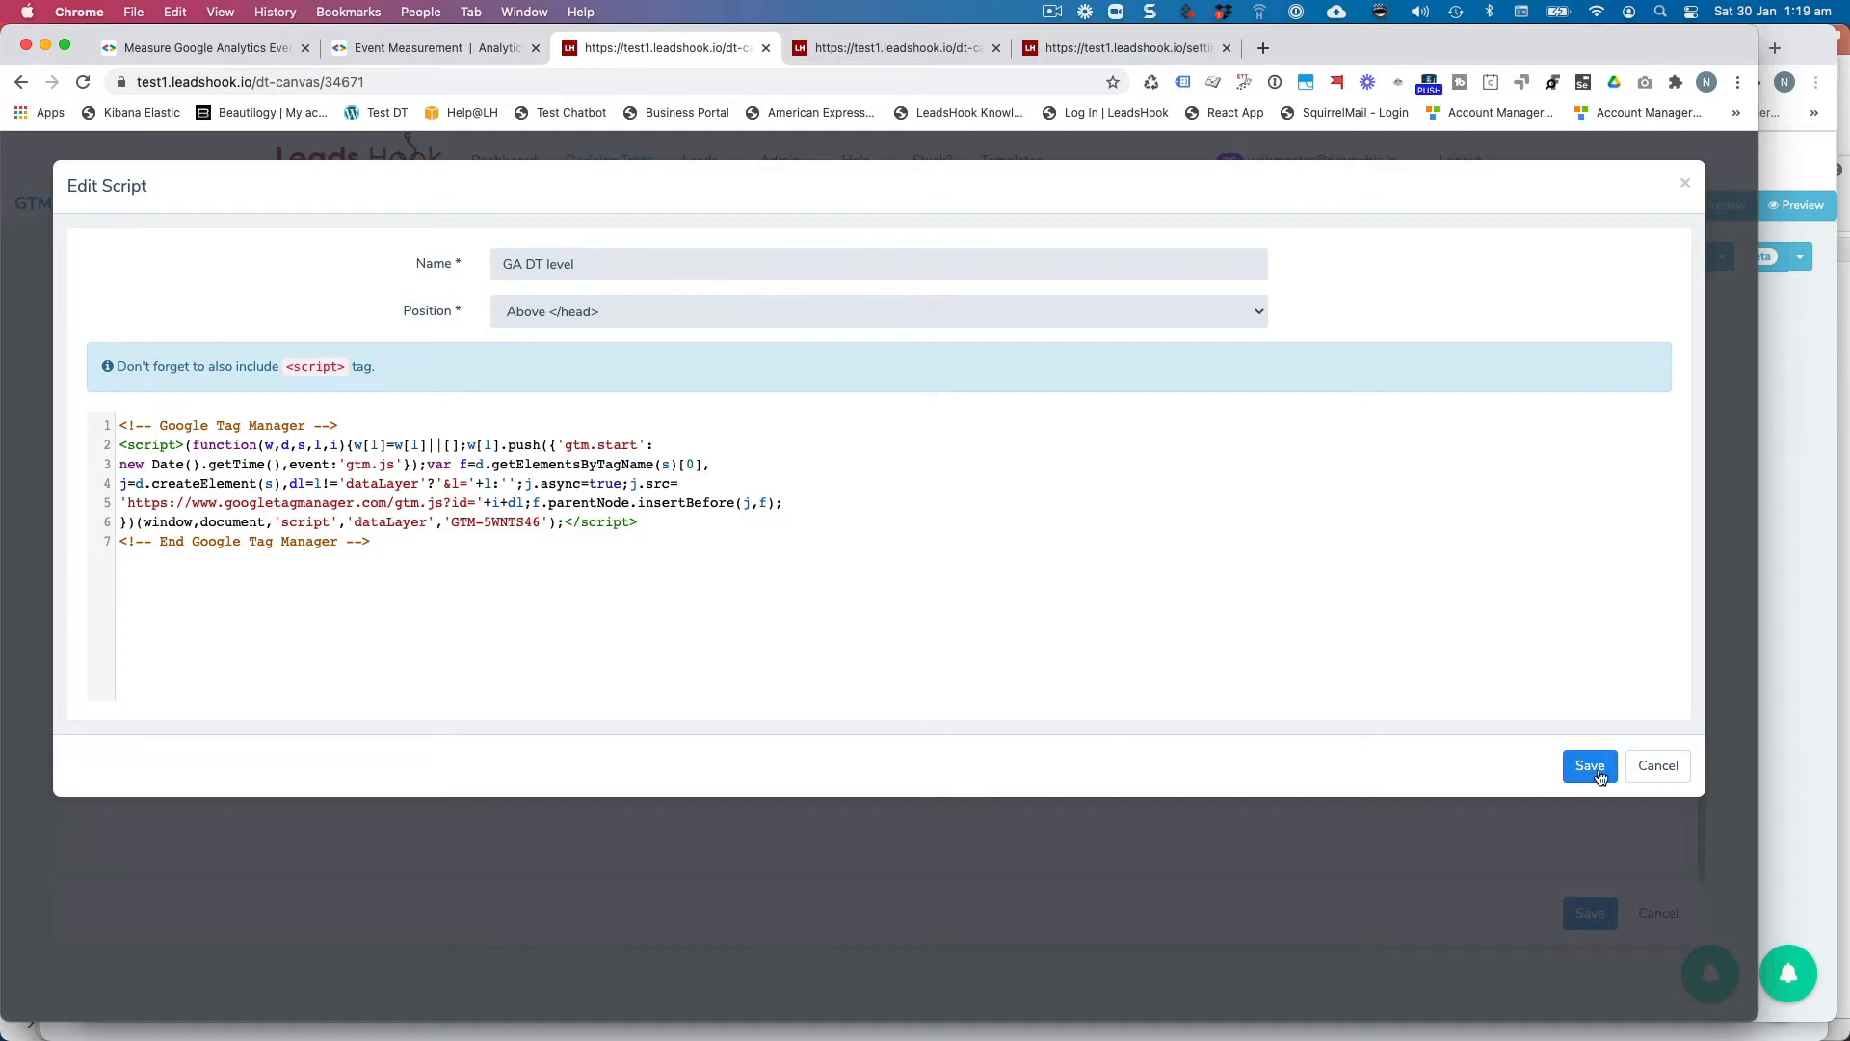
# Switch to PowerPoint and compare the Analytics.js and Gtag.js tracking code slides with their matching event slides.
pyautogui.click(1655, 770)
pyautogui.press('super+Tab')
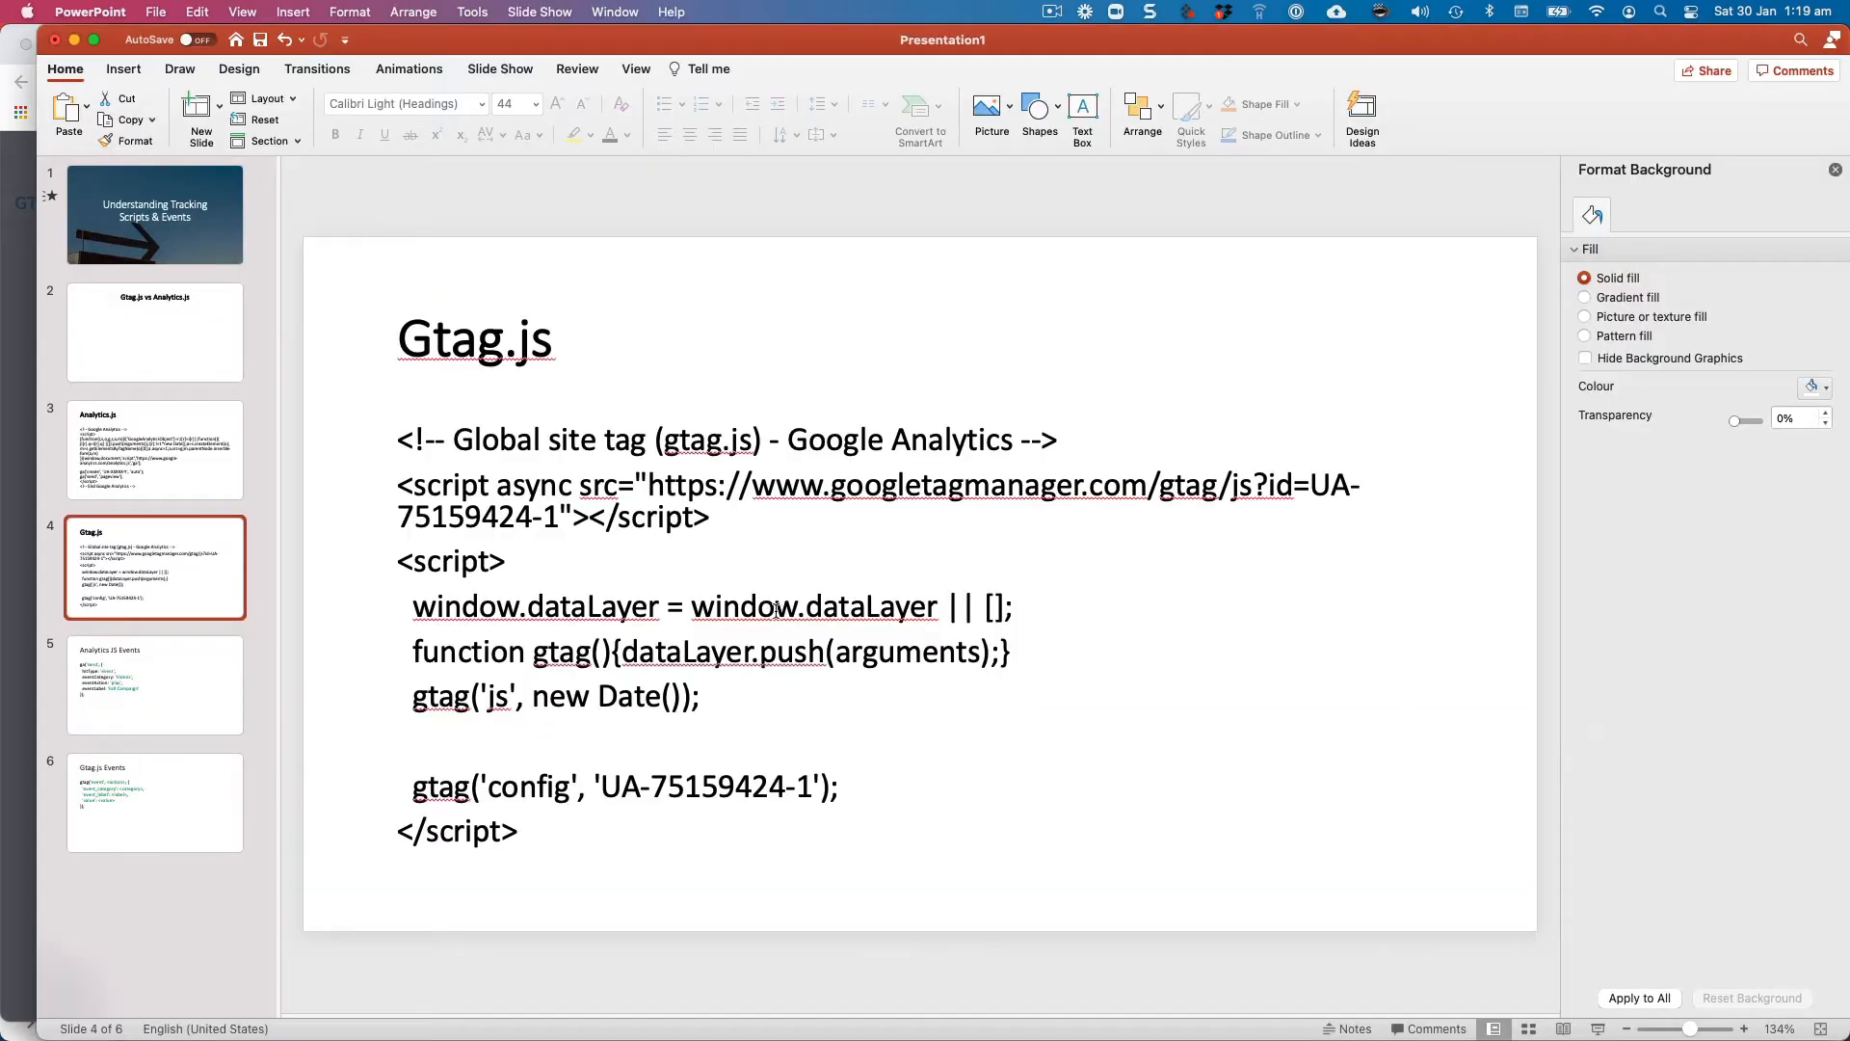
pyautogui.click(164, 709)
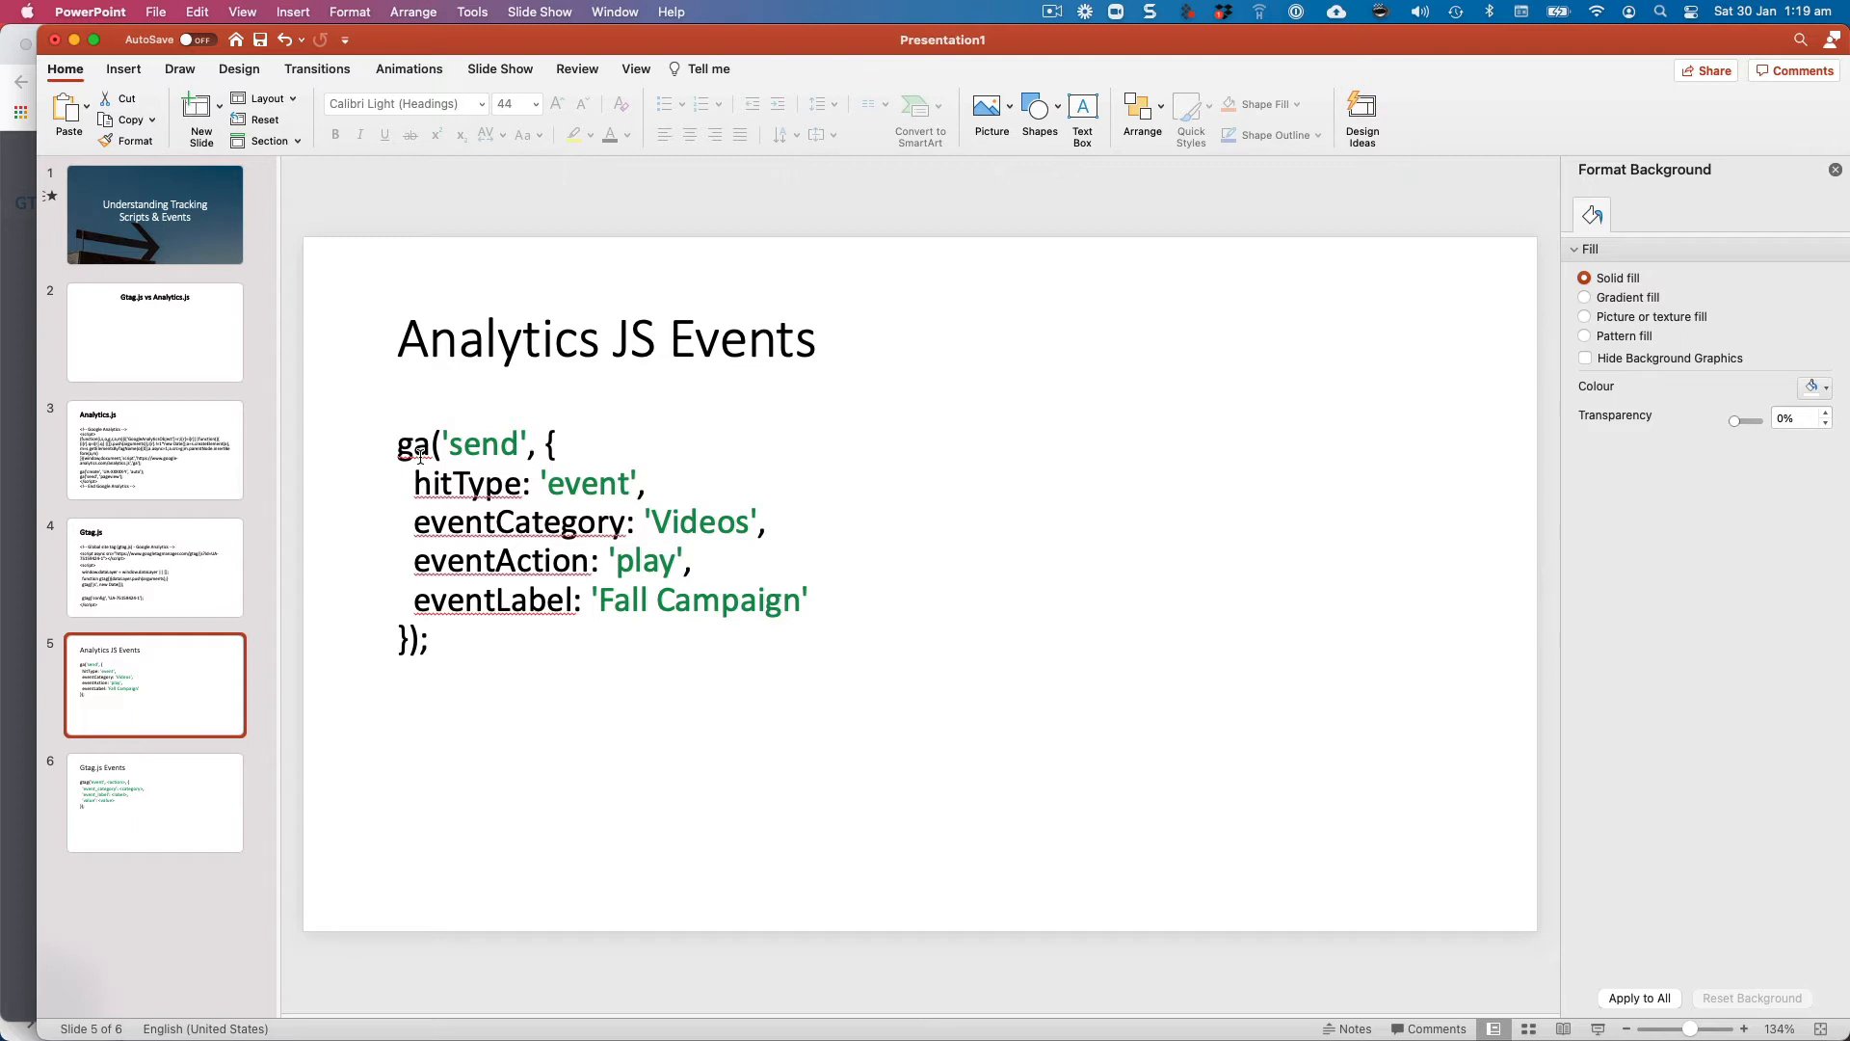
pyautogui.click(188, 584)
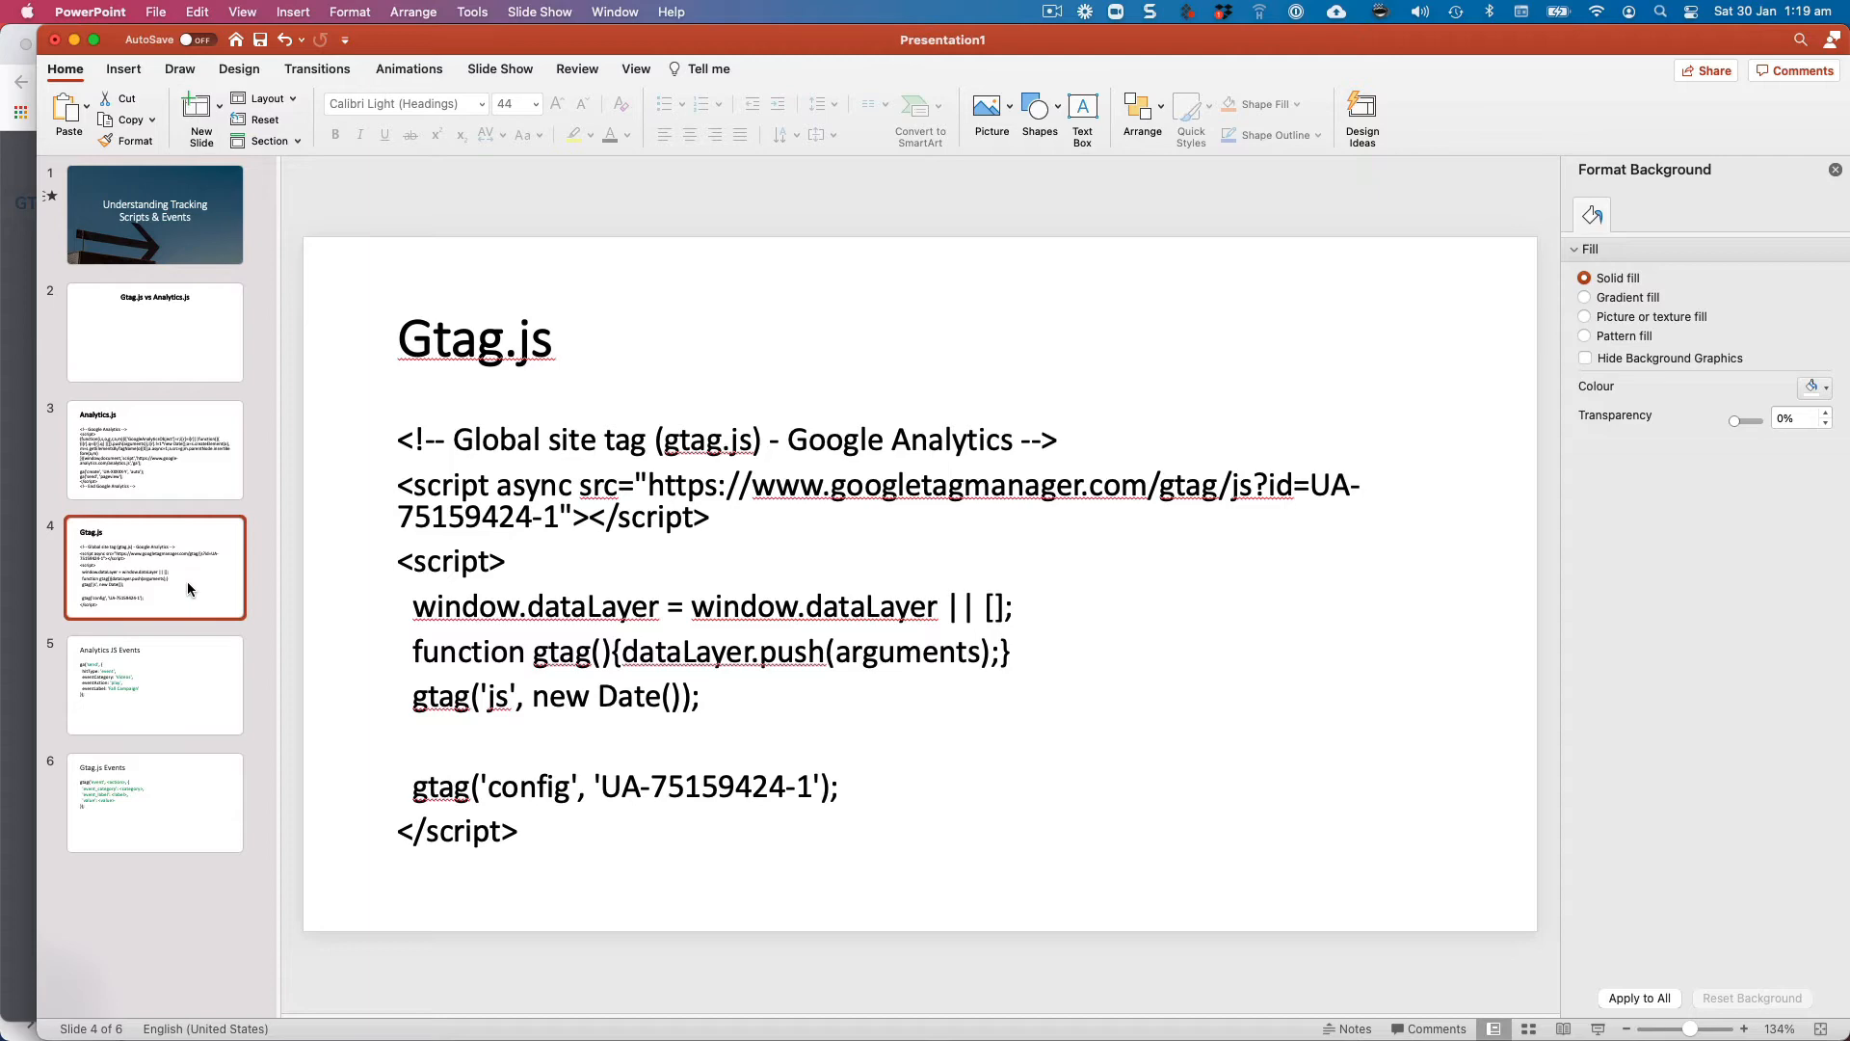
pyautogui.click(183, 457)
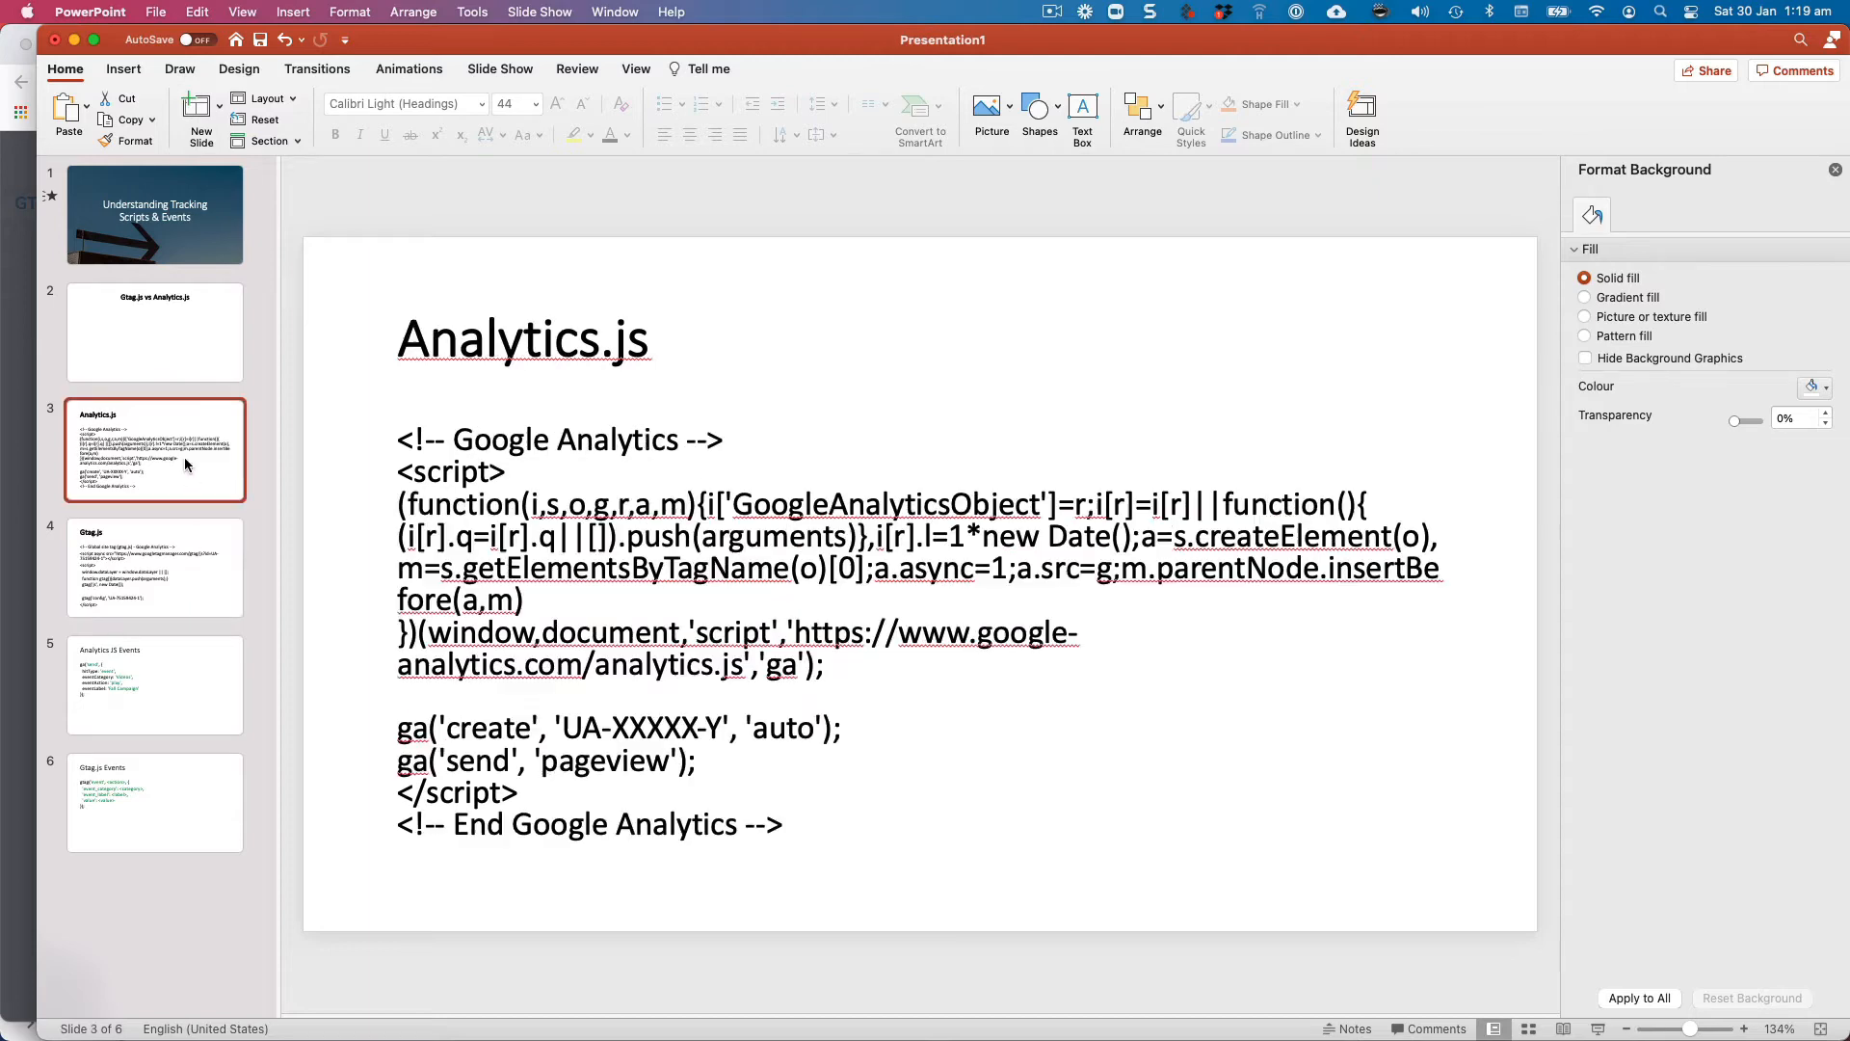
pyautogui.click(192, 690)
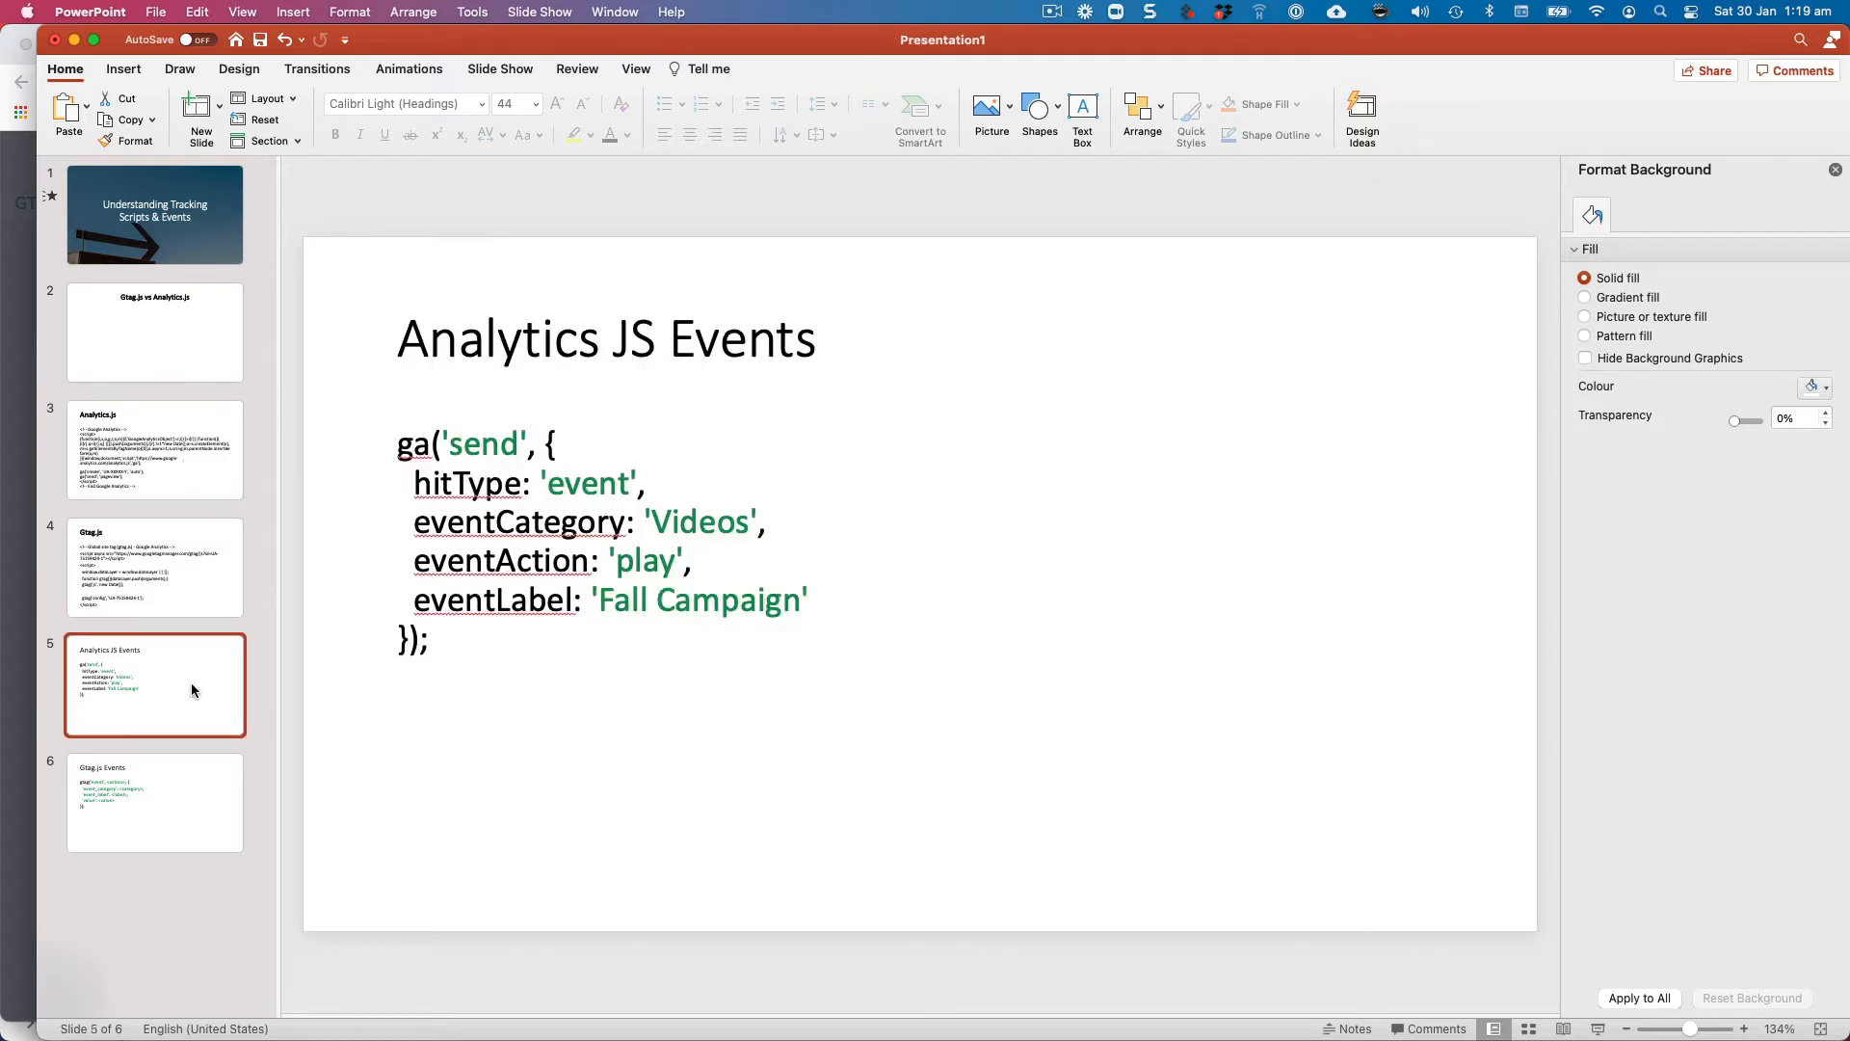
pyautogui.click(163, 533)
pyautogui.click(154, 774)
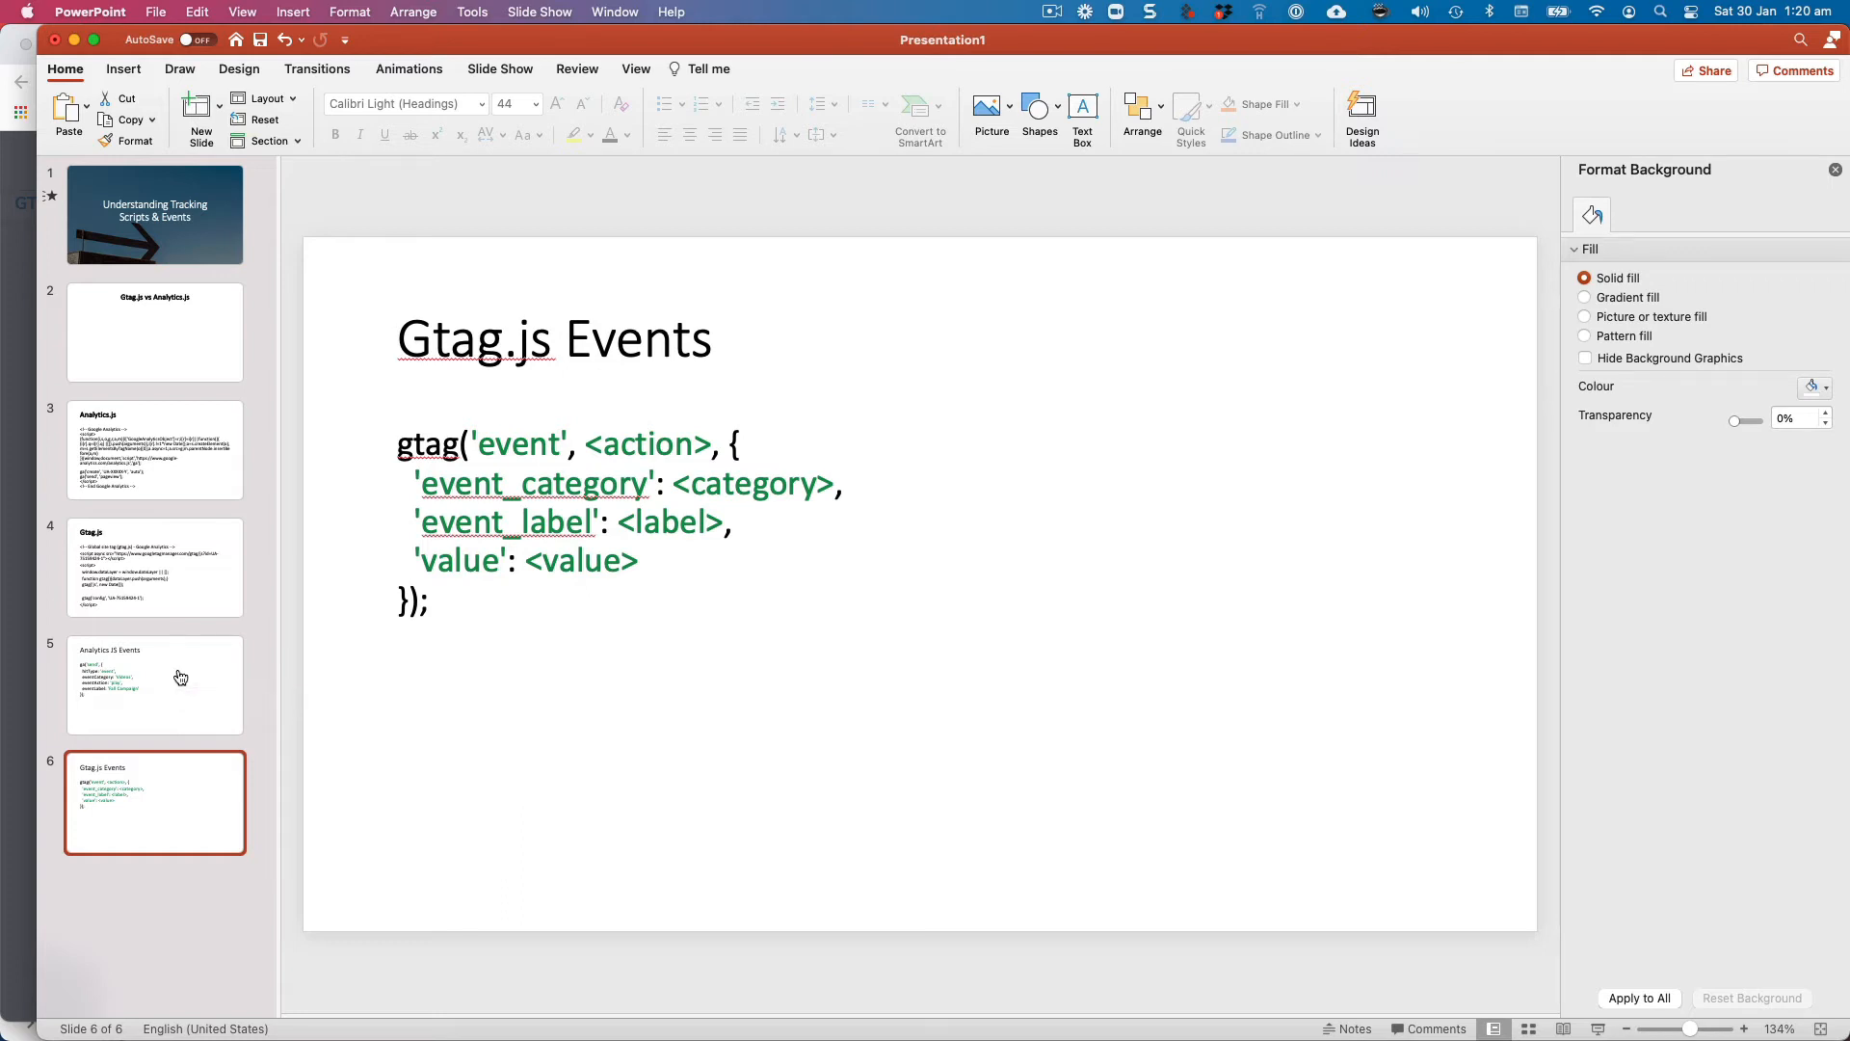
# Return to Chrome and examine the GA exit script on the start question of the GTM-Analytics.Js Events decision tree.
pyautogui.press('super+Tab')
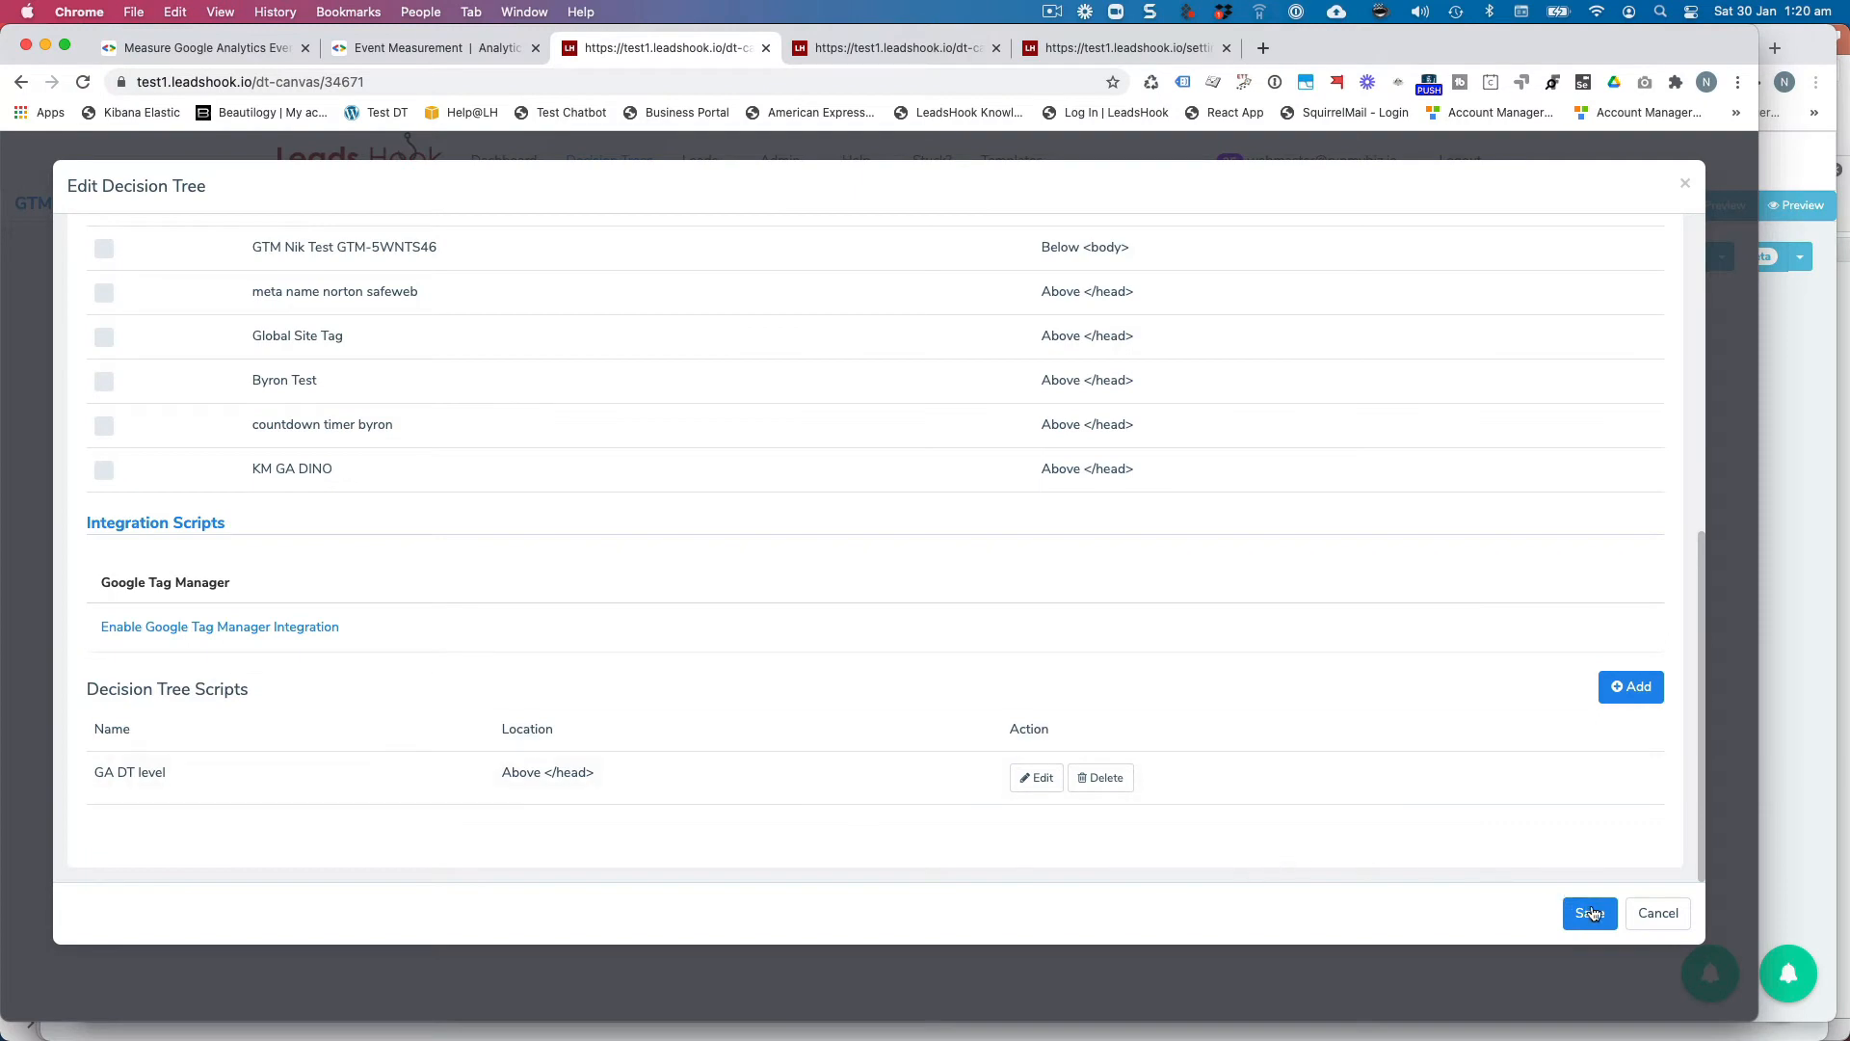
pyautogui.click(1658, 912)
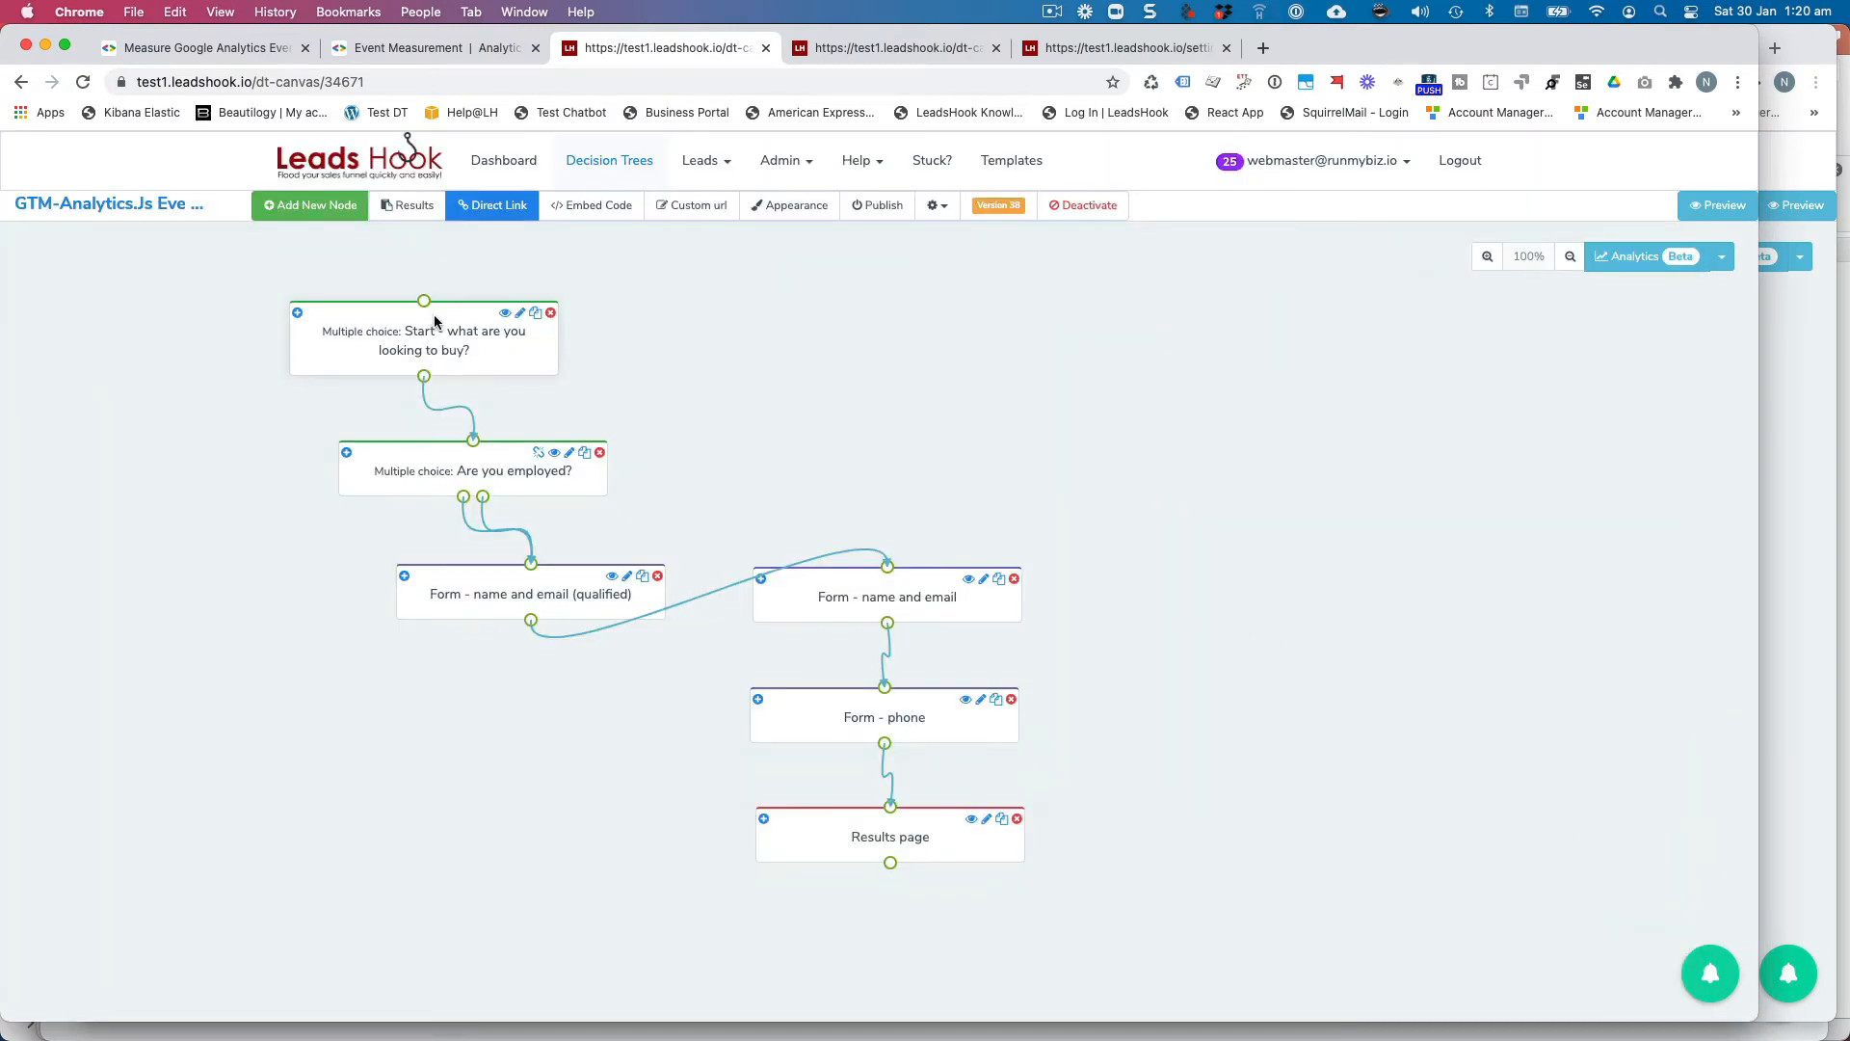
pyautogui.click(457, 338)
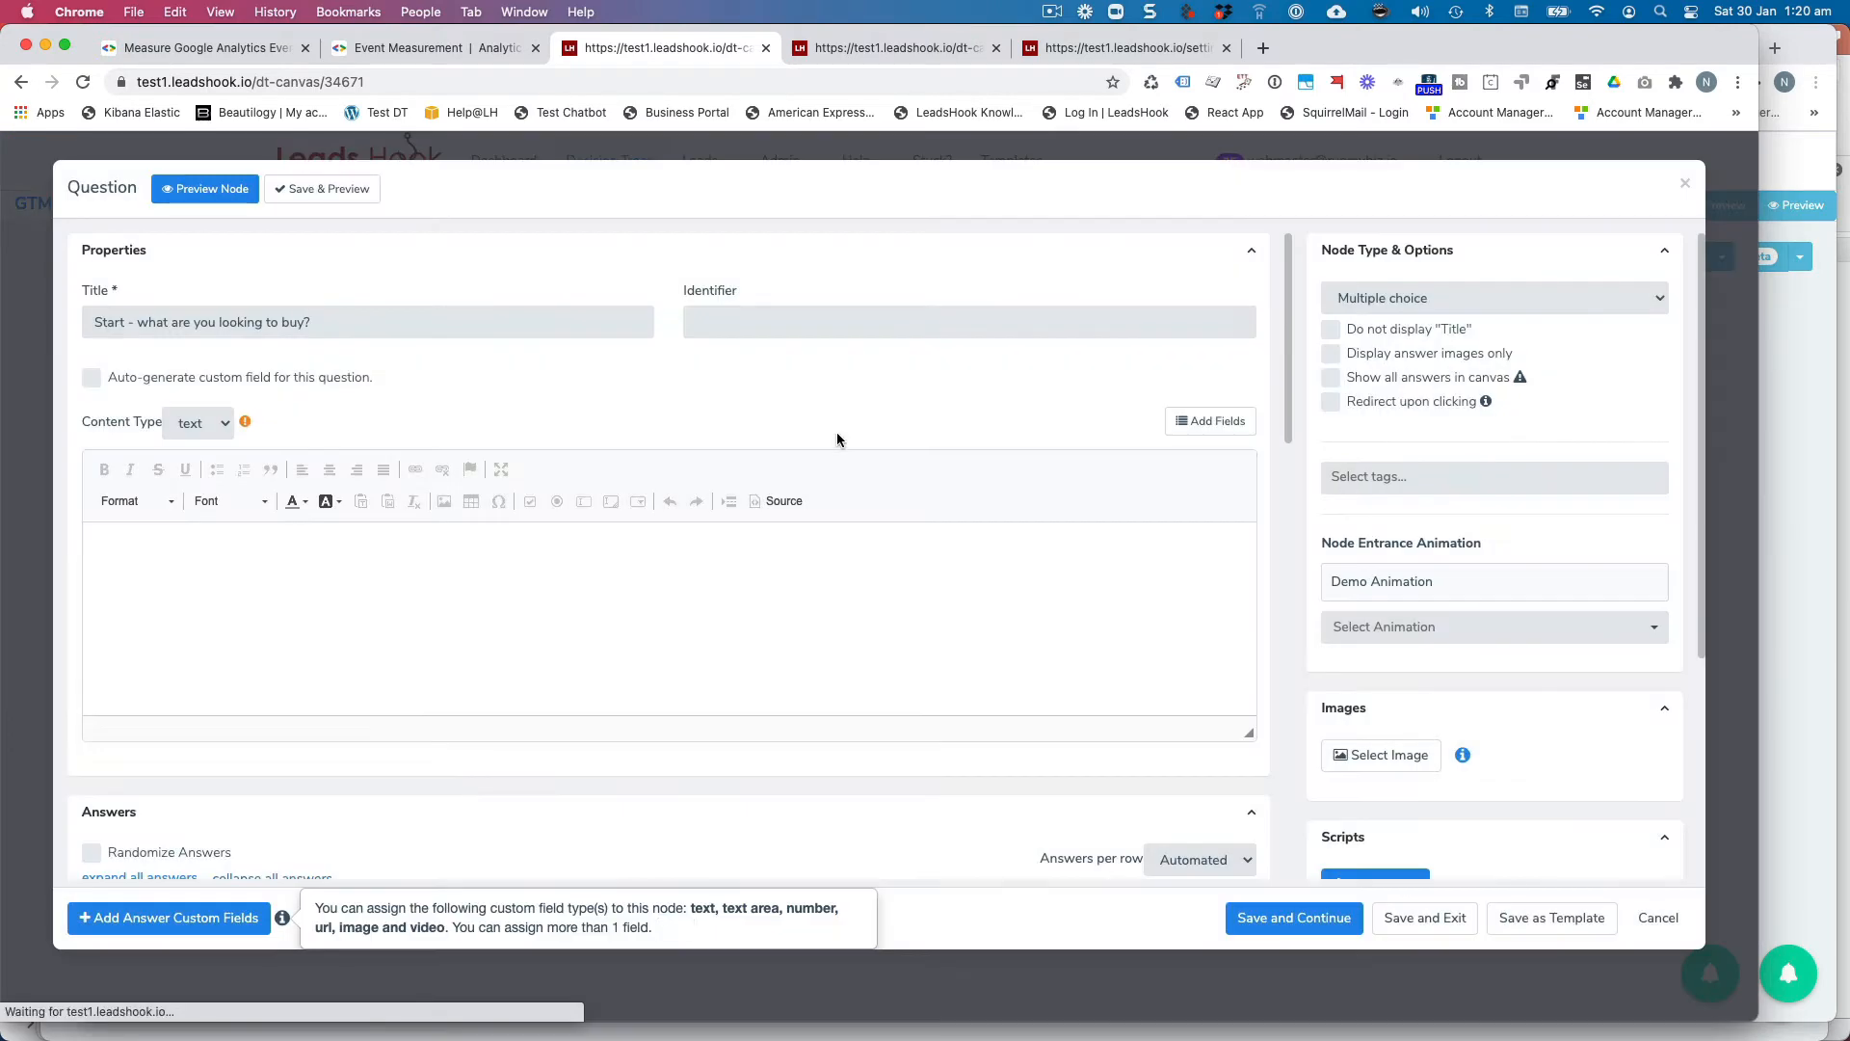
pyautogui.scroll(-4, 1450, 655)
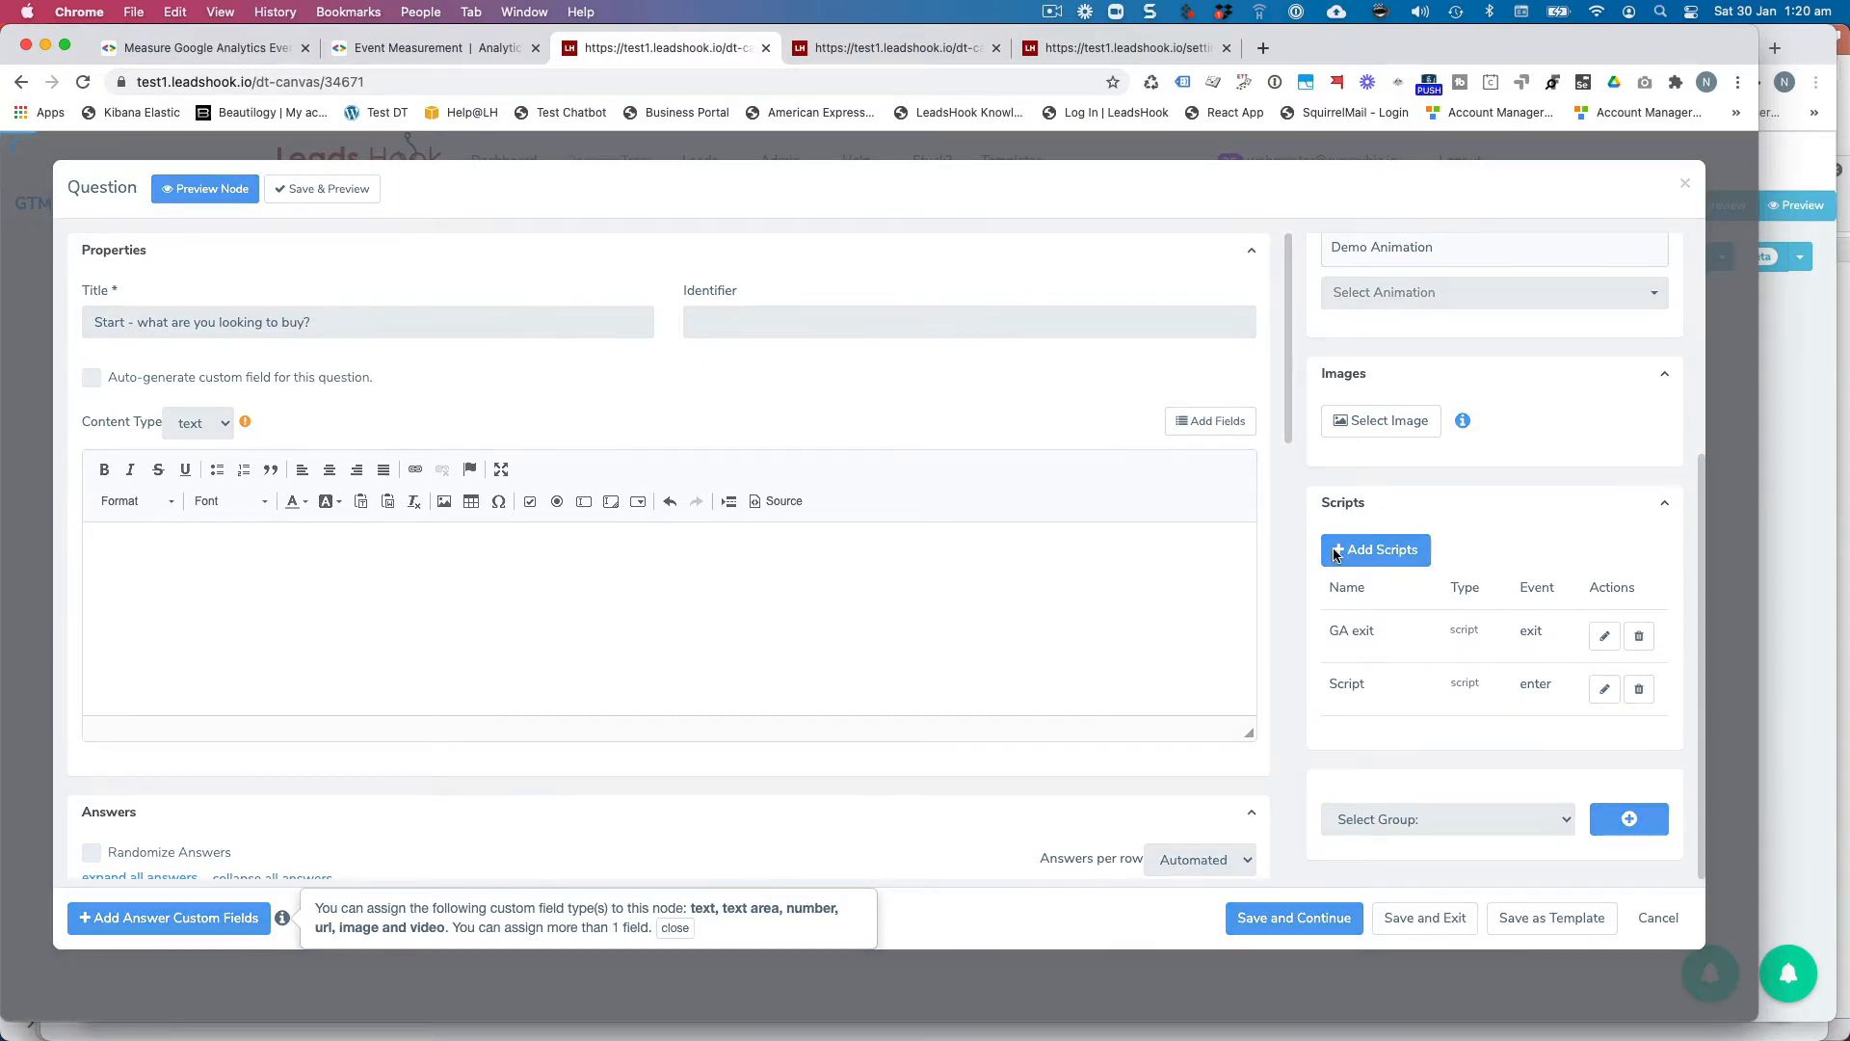
pyautogui.click(1604, 636)
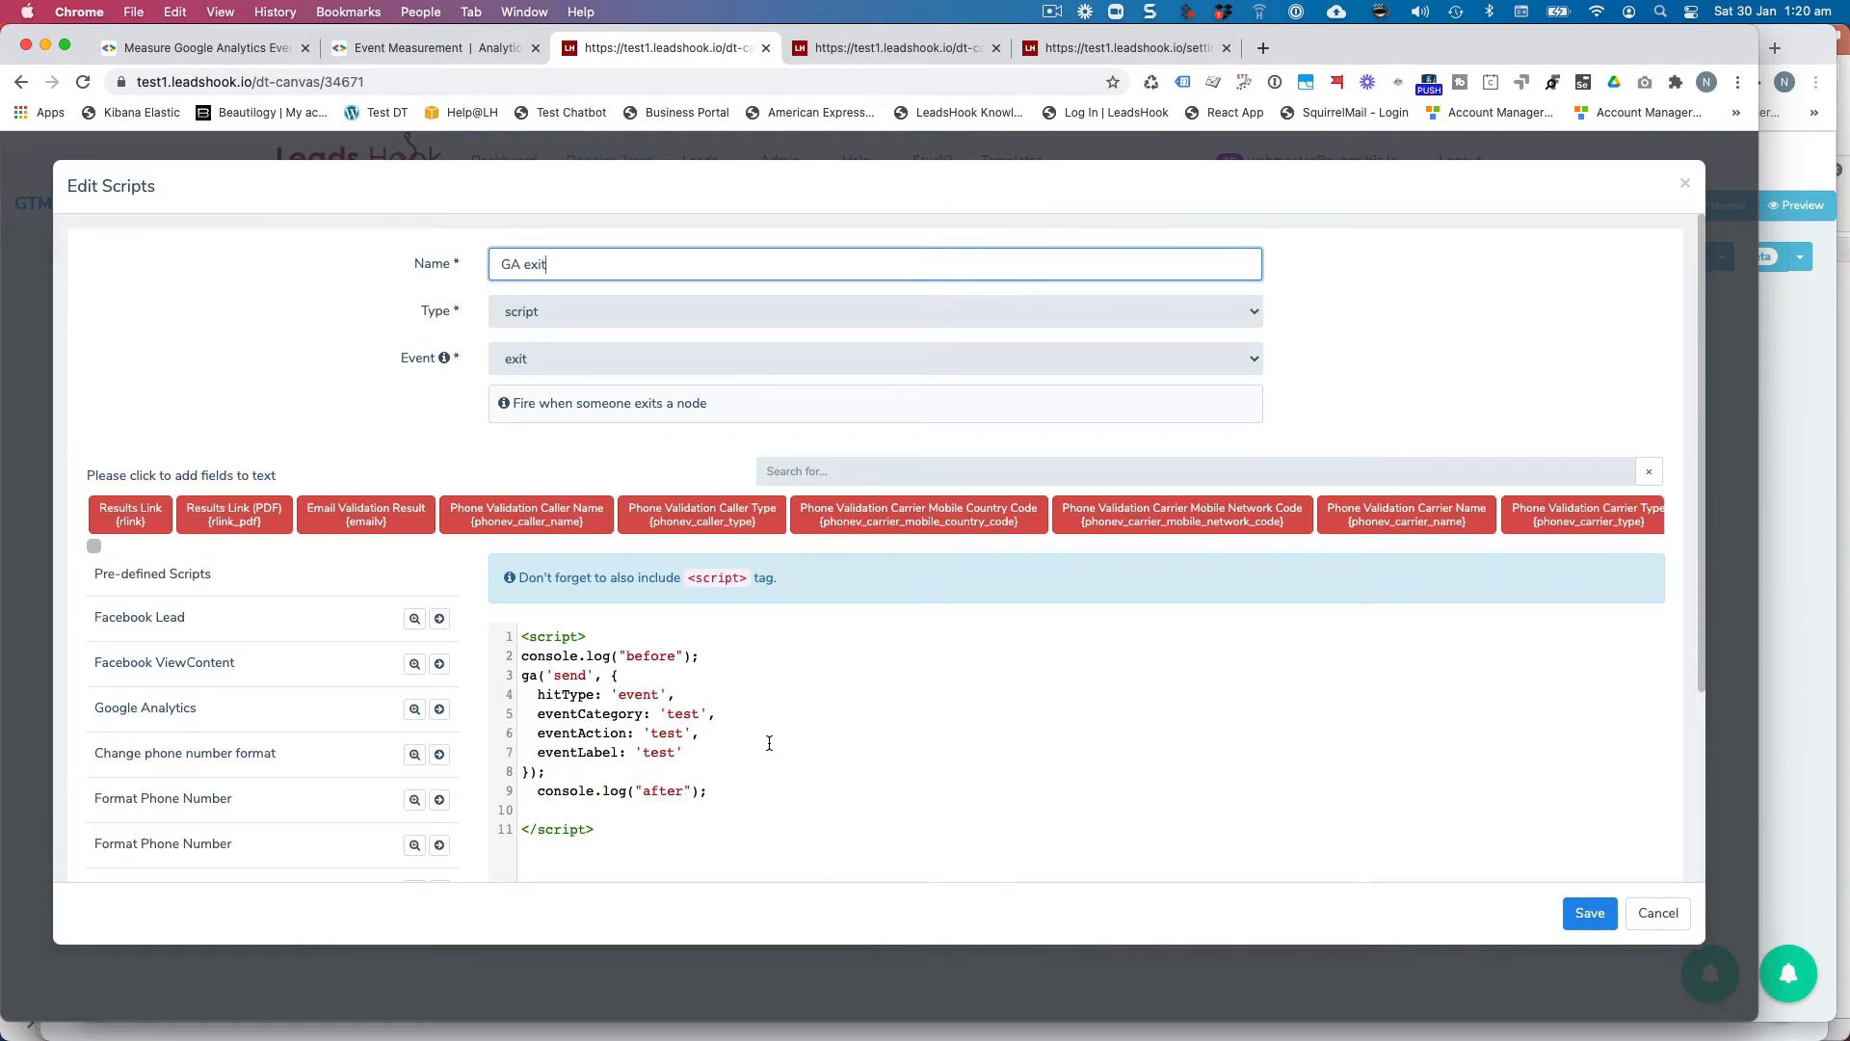
pyautogui.click(1657, 915)
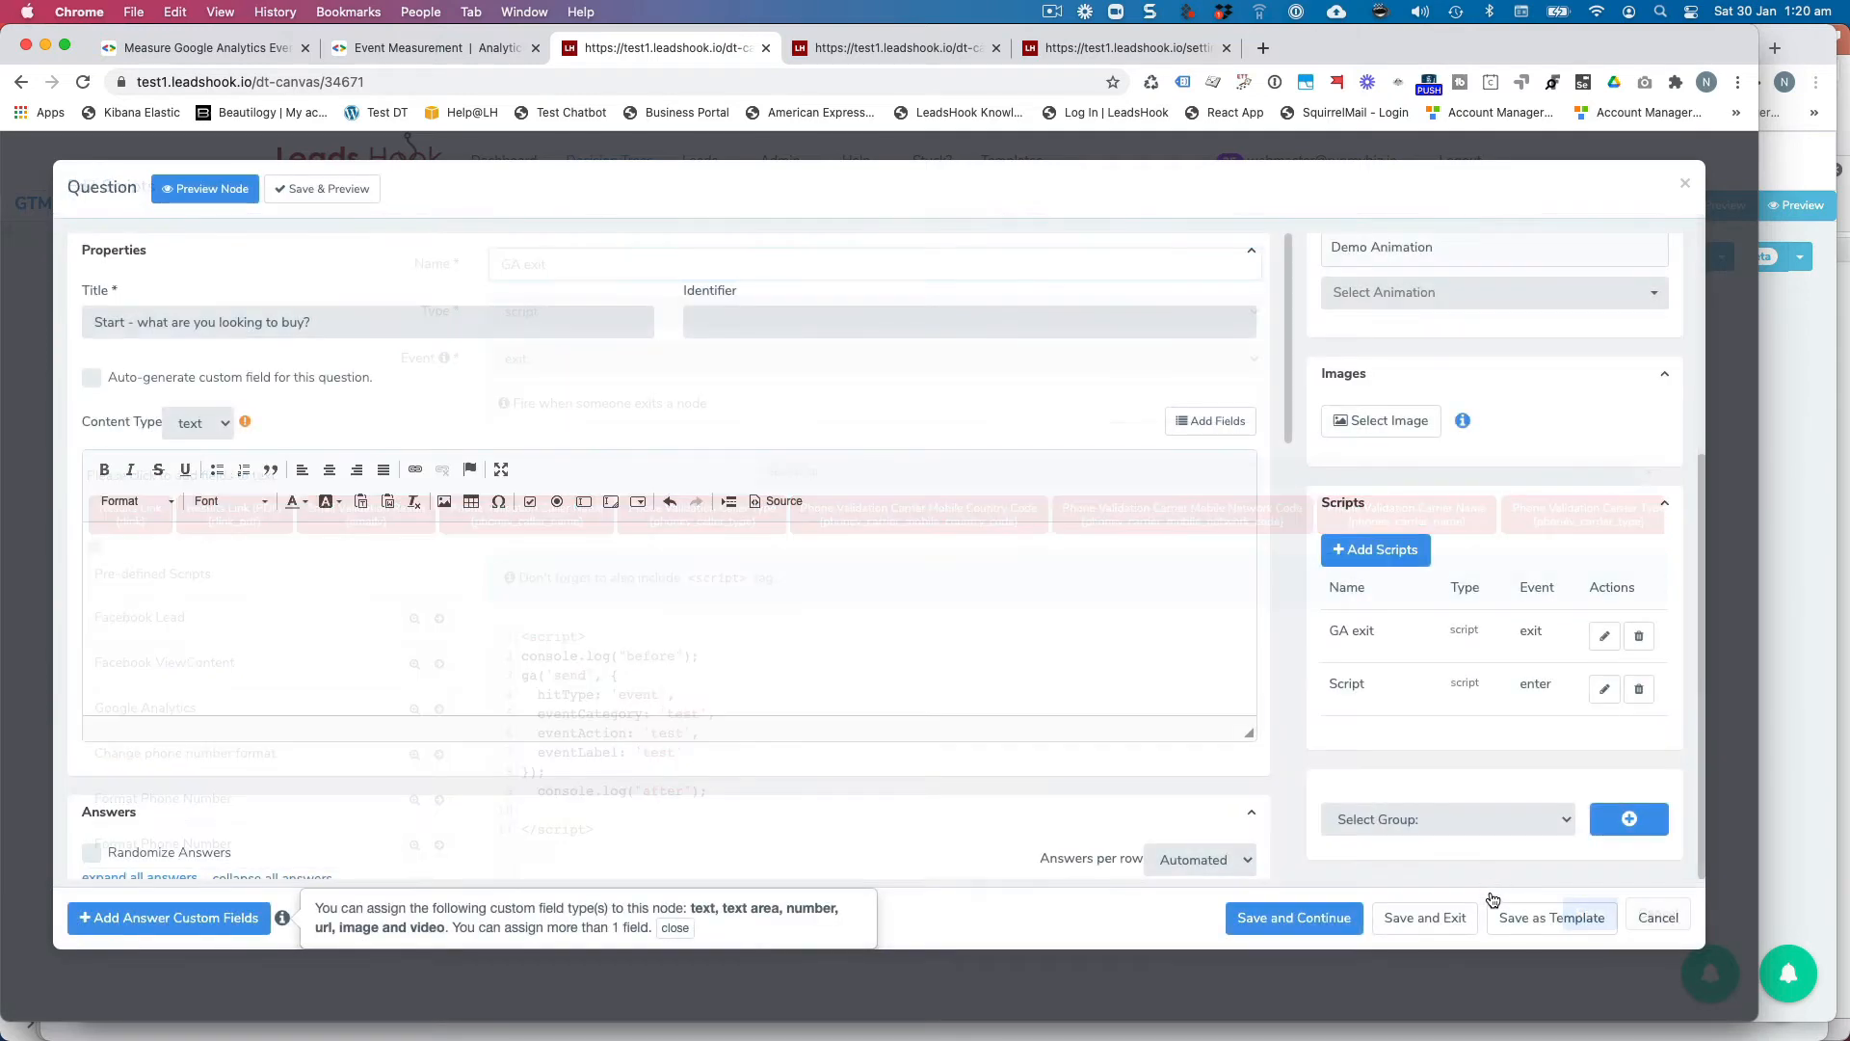
pyautogui.click(1658, 919)
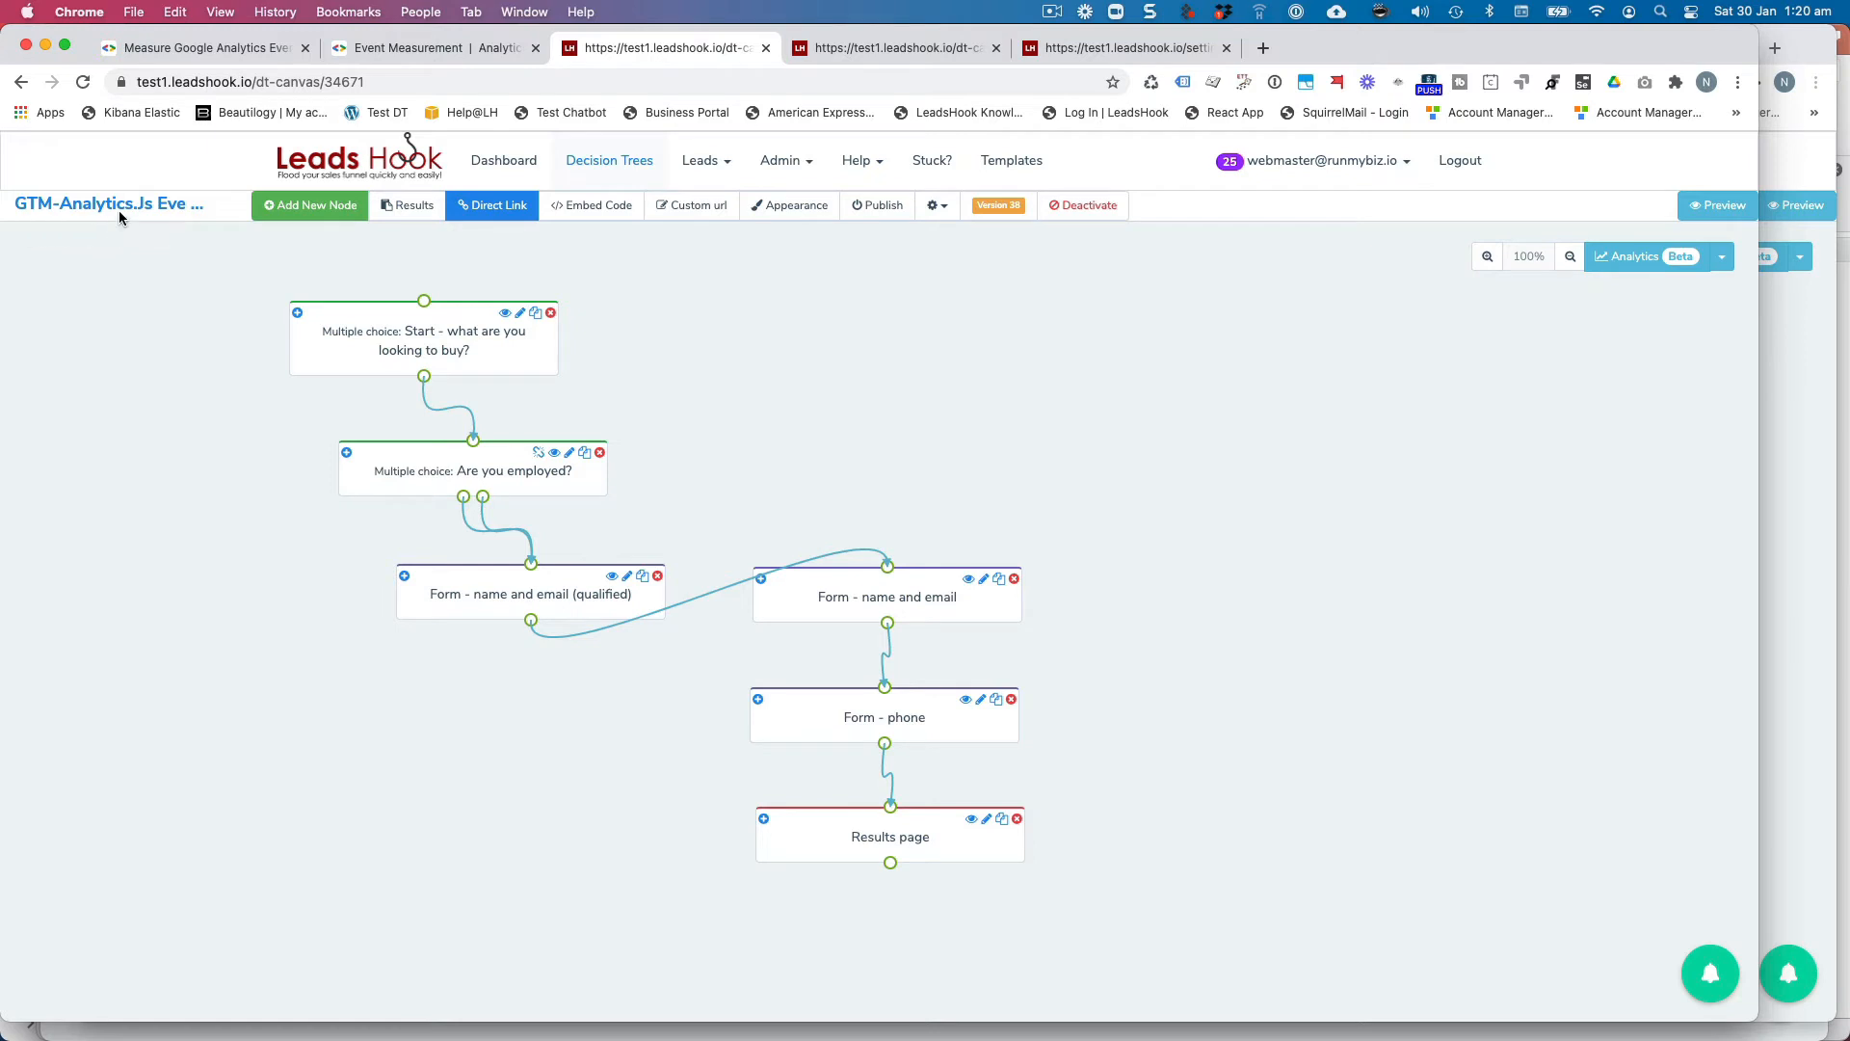
# Examine the GA exit script on the start question of the GA Gtag.js decision tree, leaving it unedited.
pyautogui.click(877, 48)
pyautogui.click(1124, 362)
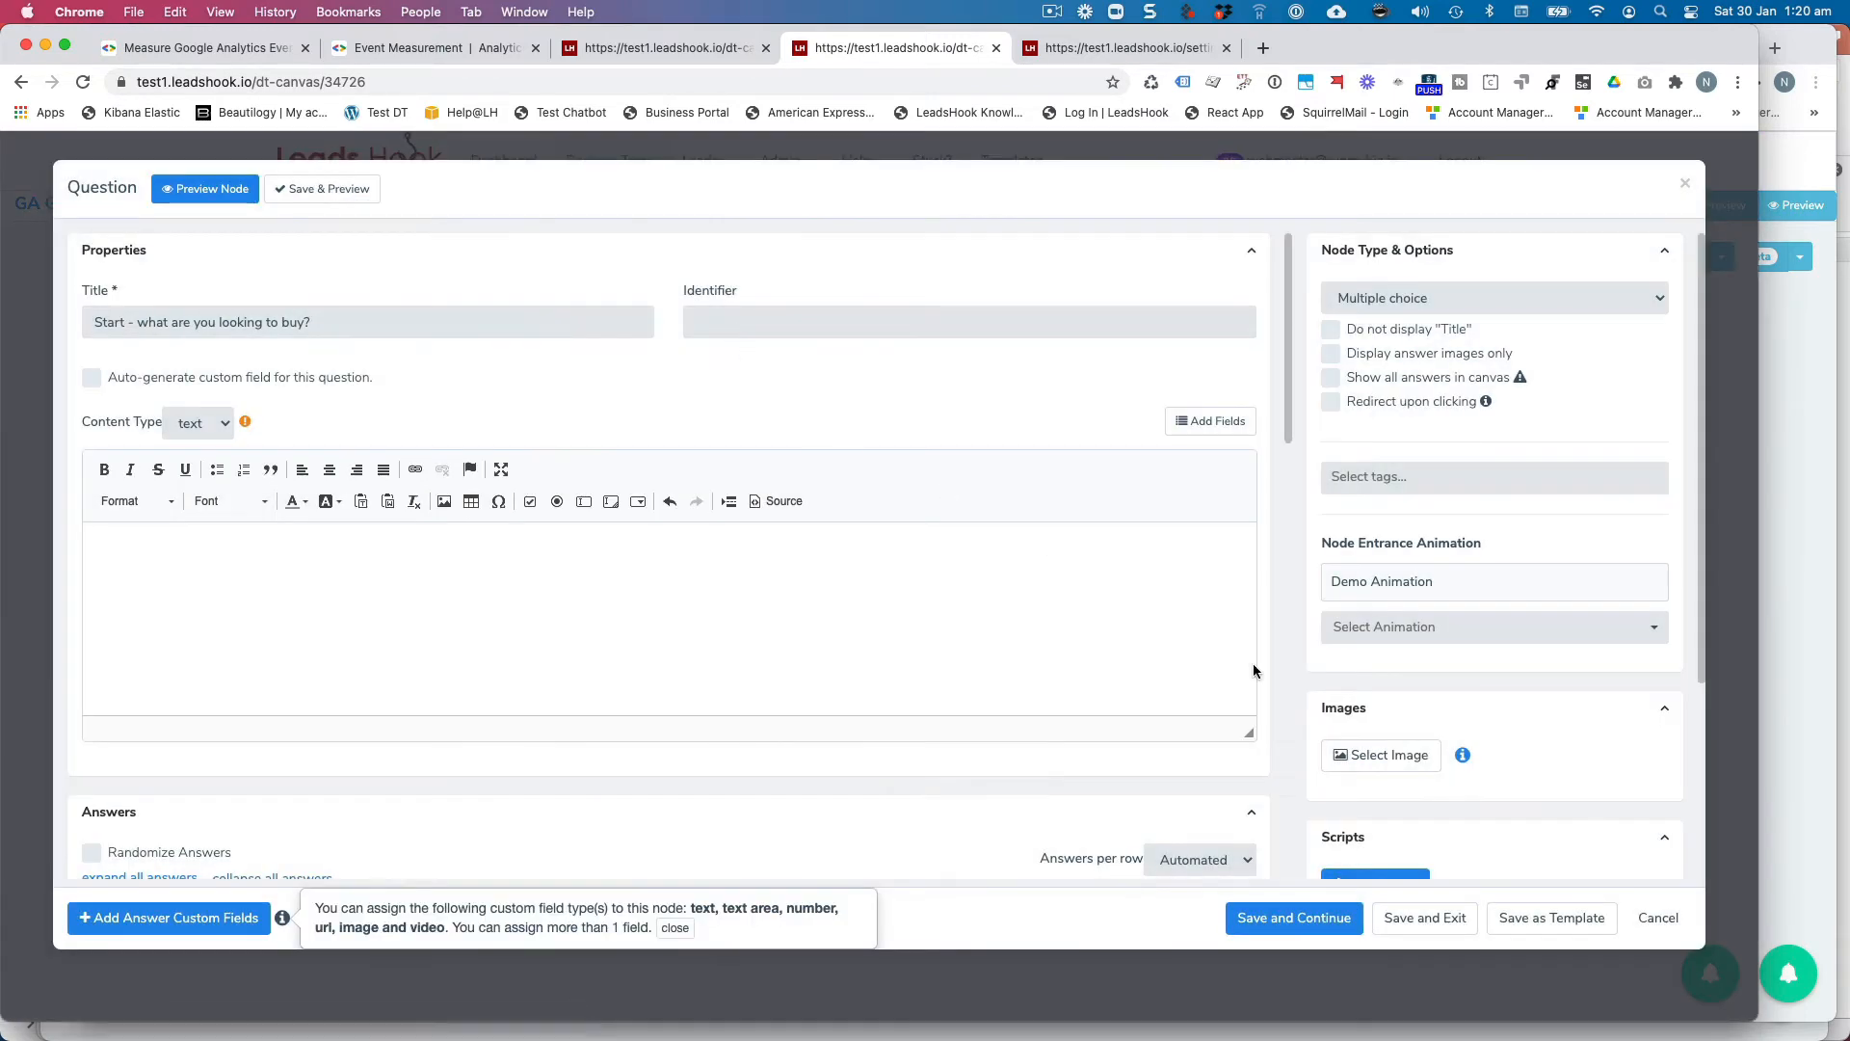
pyautogui.scroll(-1, 1438, 760)
pyautogui.scroll(-3, 1438, 754)
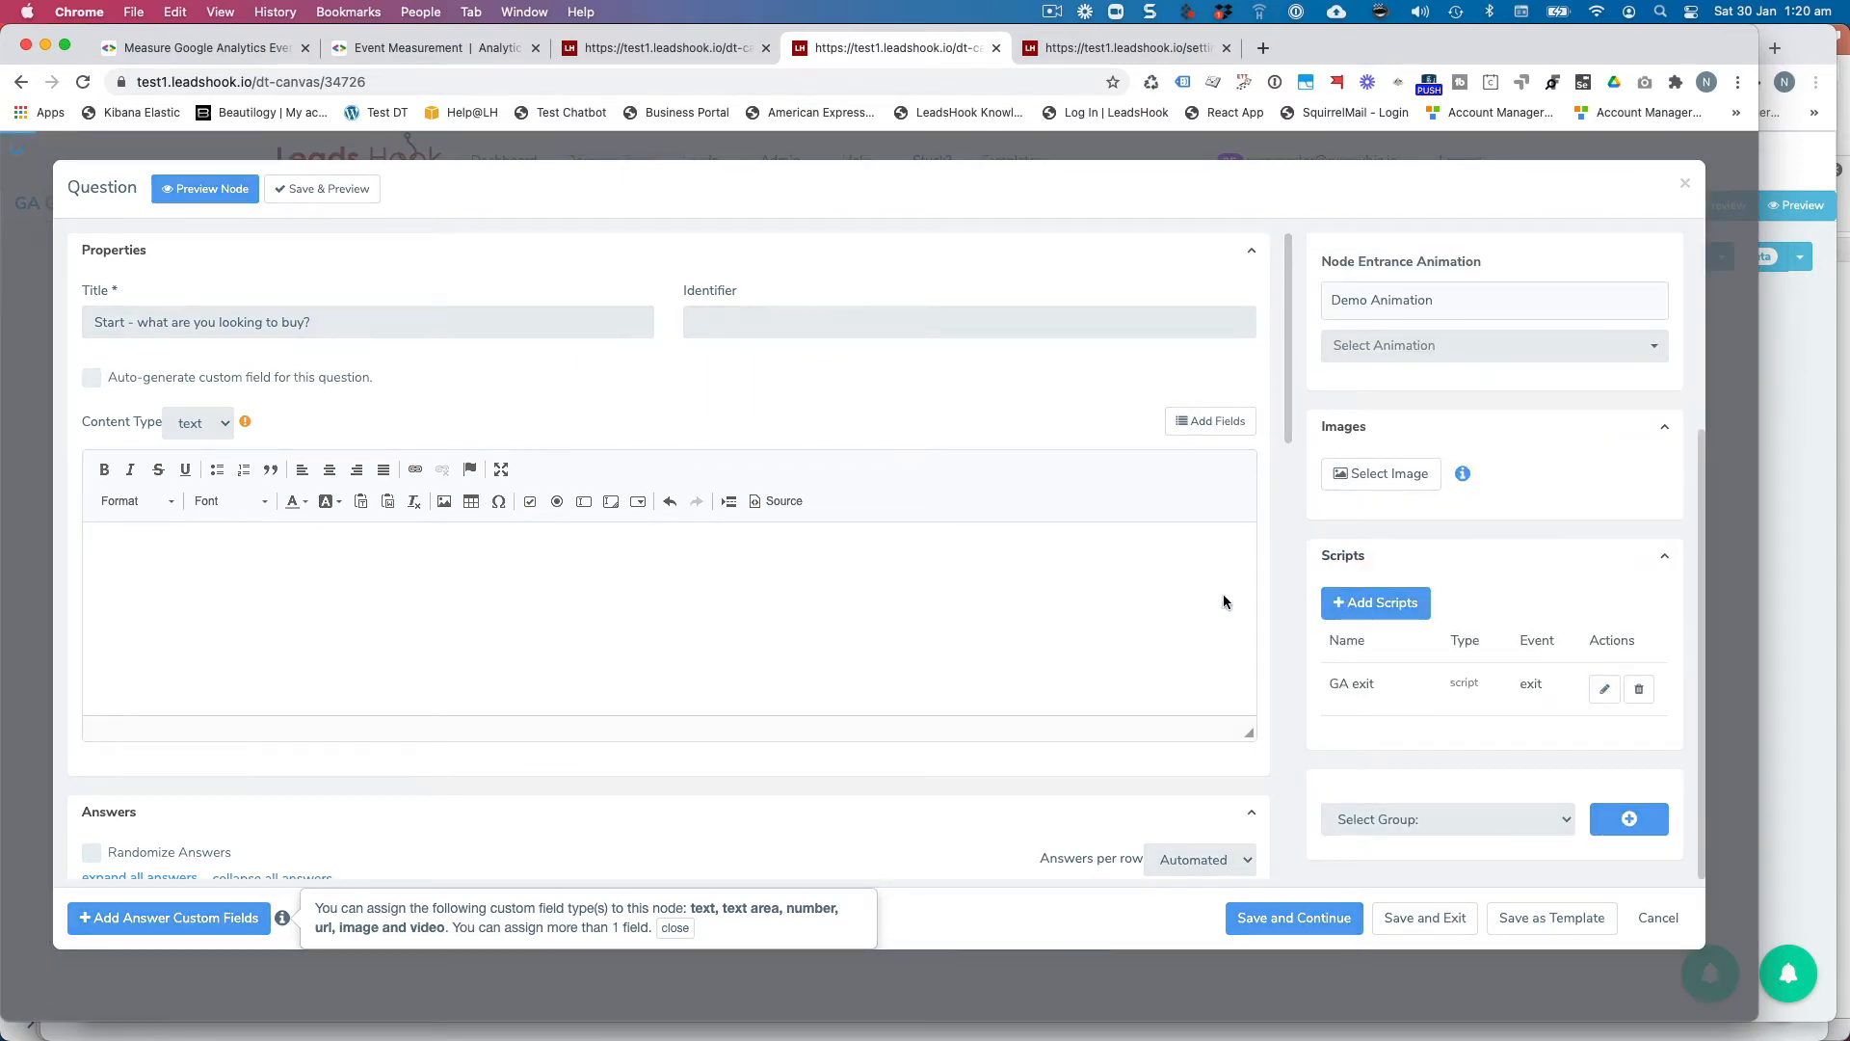
pyautogui.click(1605, 688)
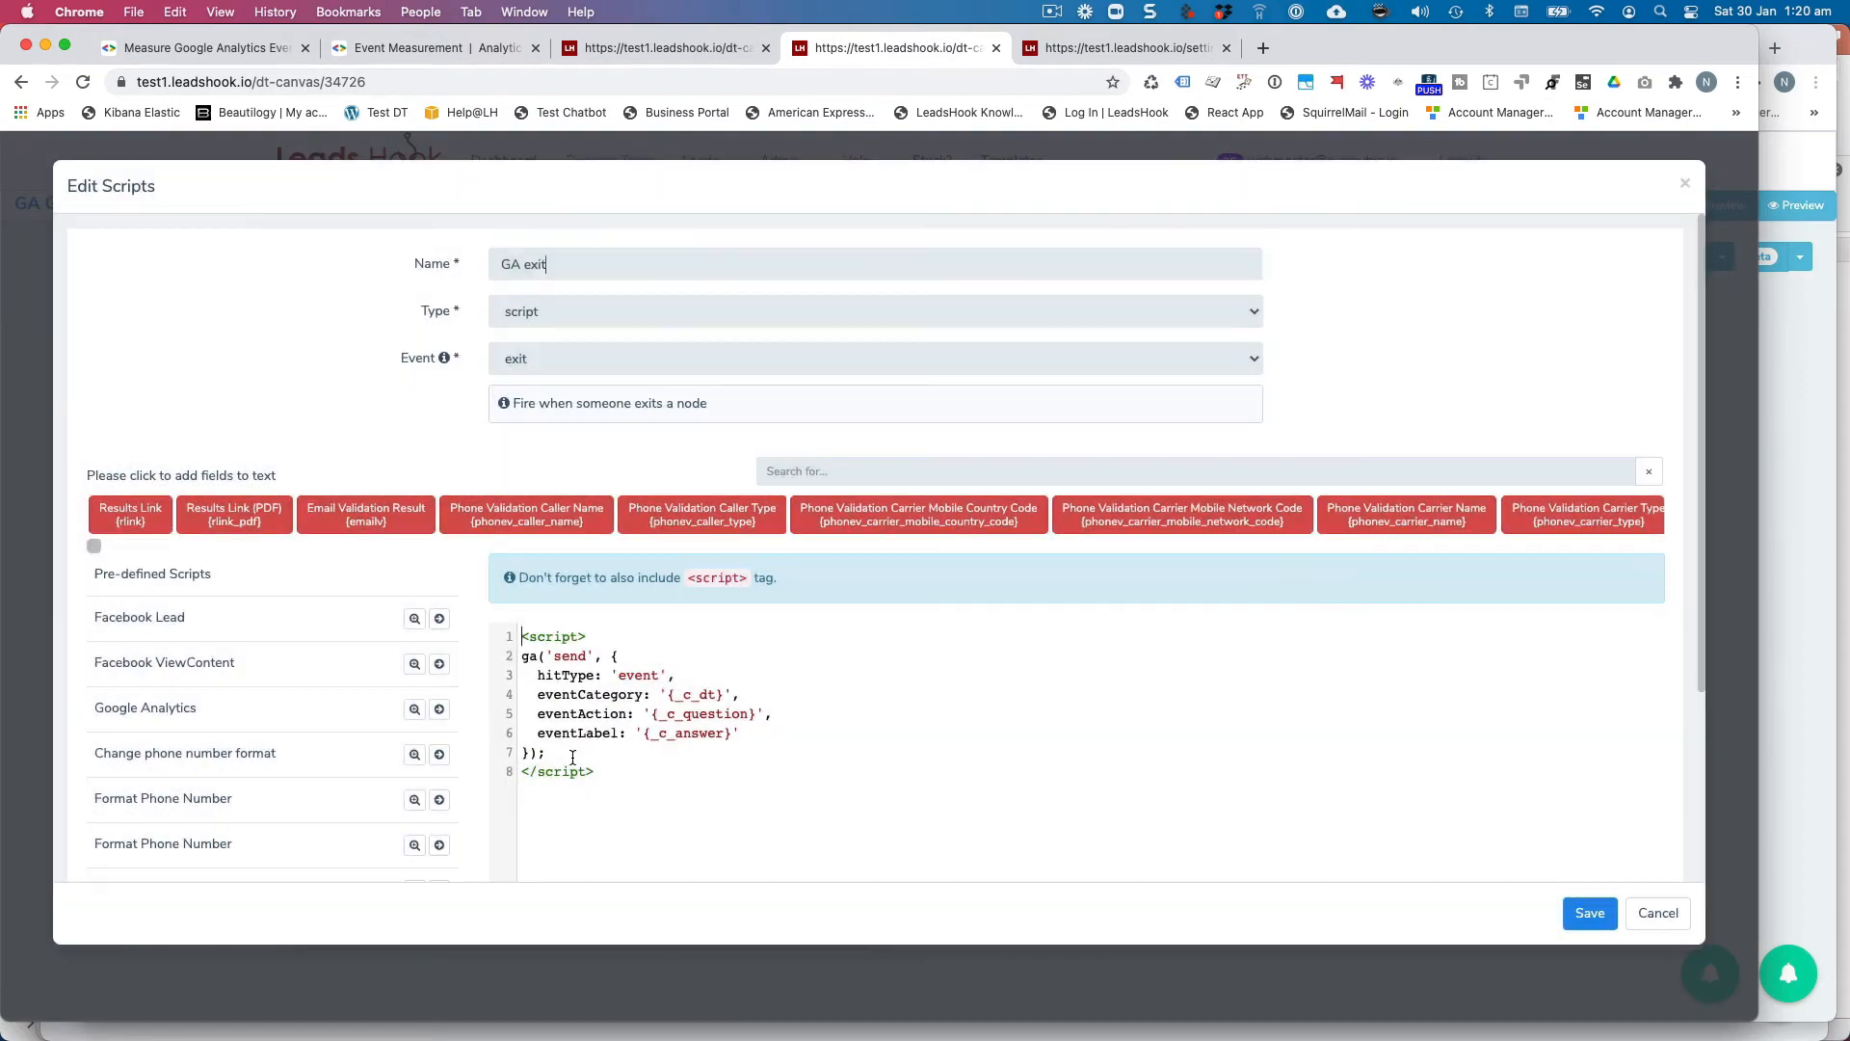
pyautogui.click(1657, 913)
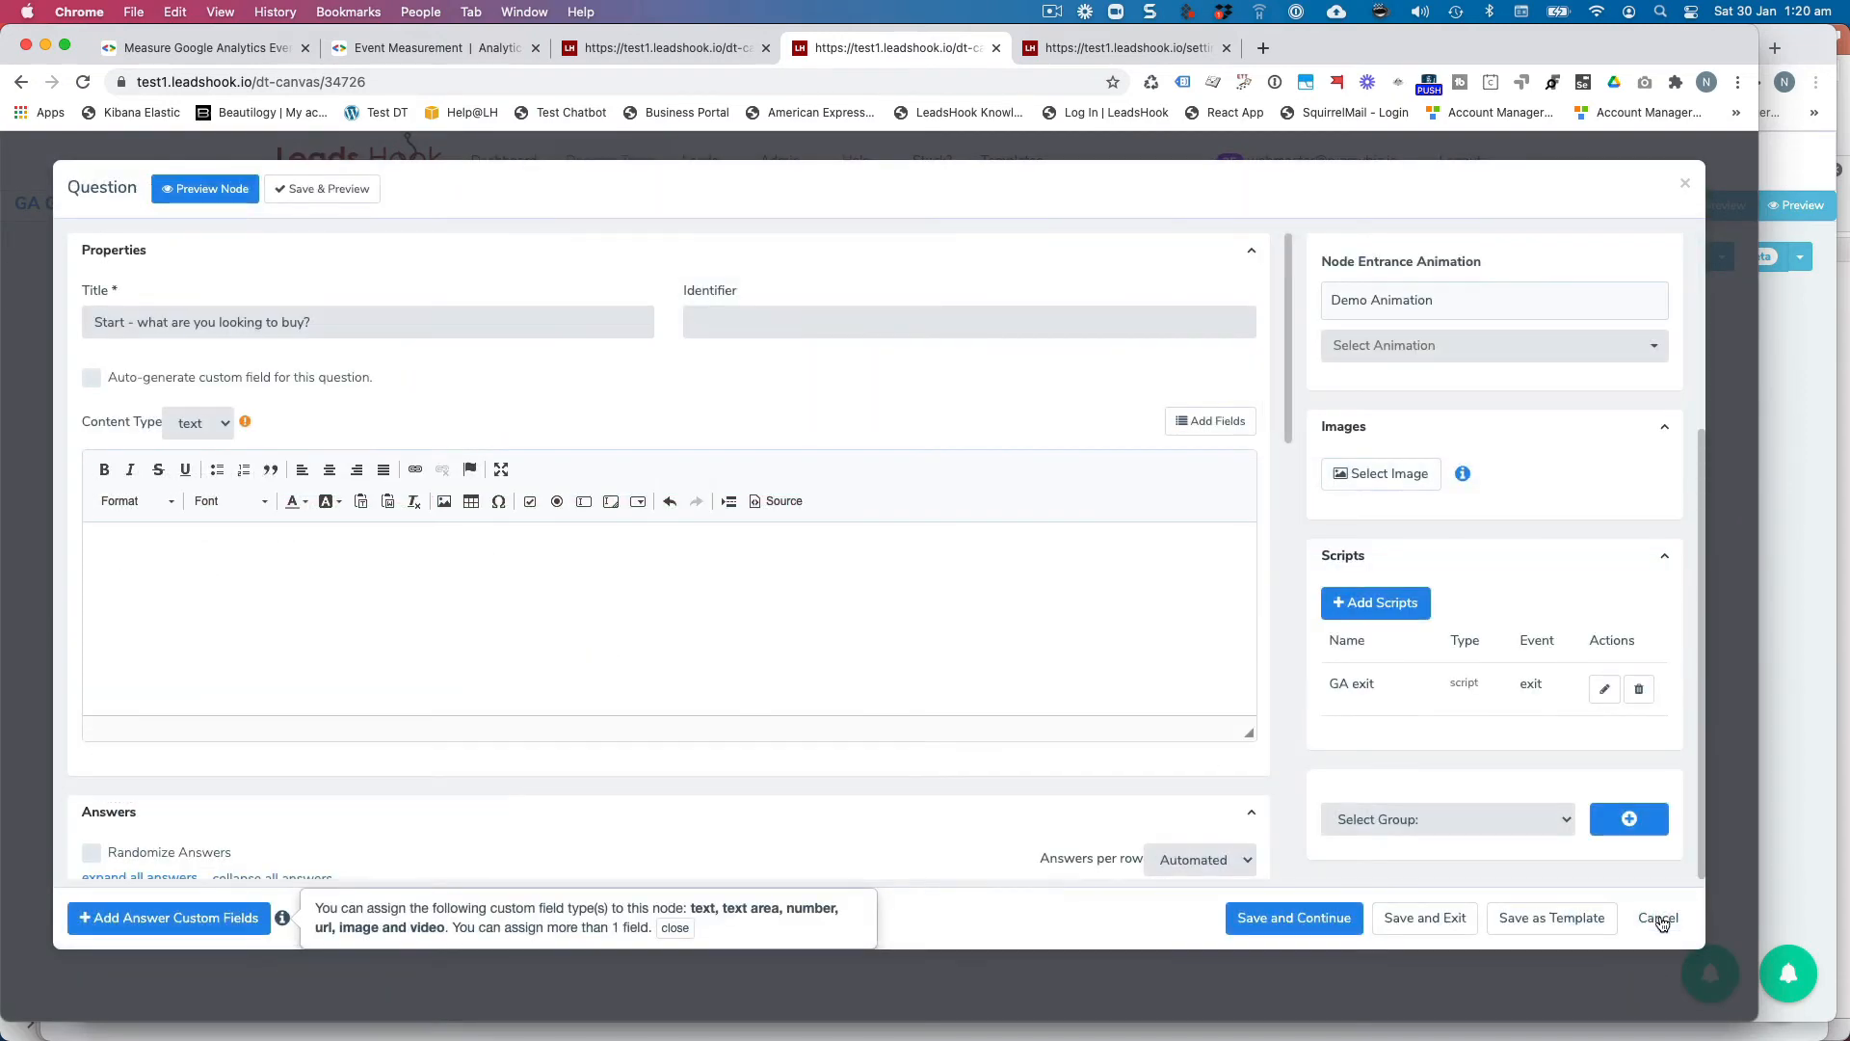
pyautogui.click(1658, 917)
# Check which scripts are enabled for the GA Gtag.js decision tree and review the KM GA DINO script's code in the account settings.
pyautogui.click(837, 214)
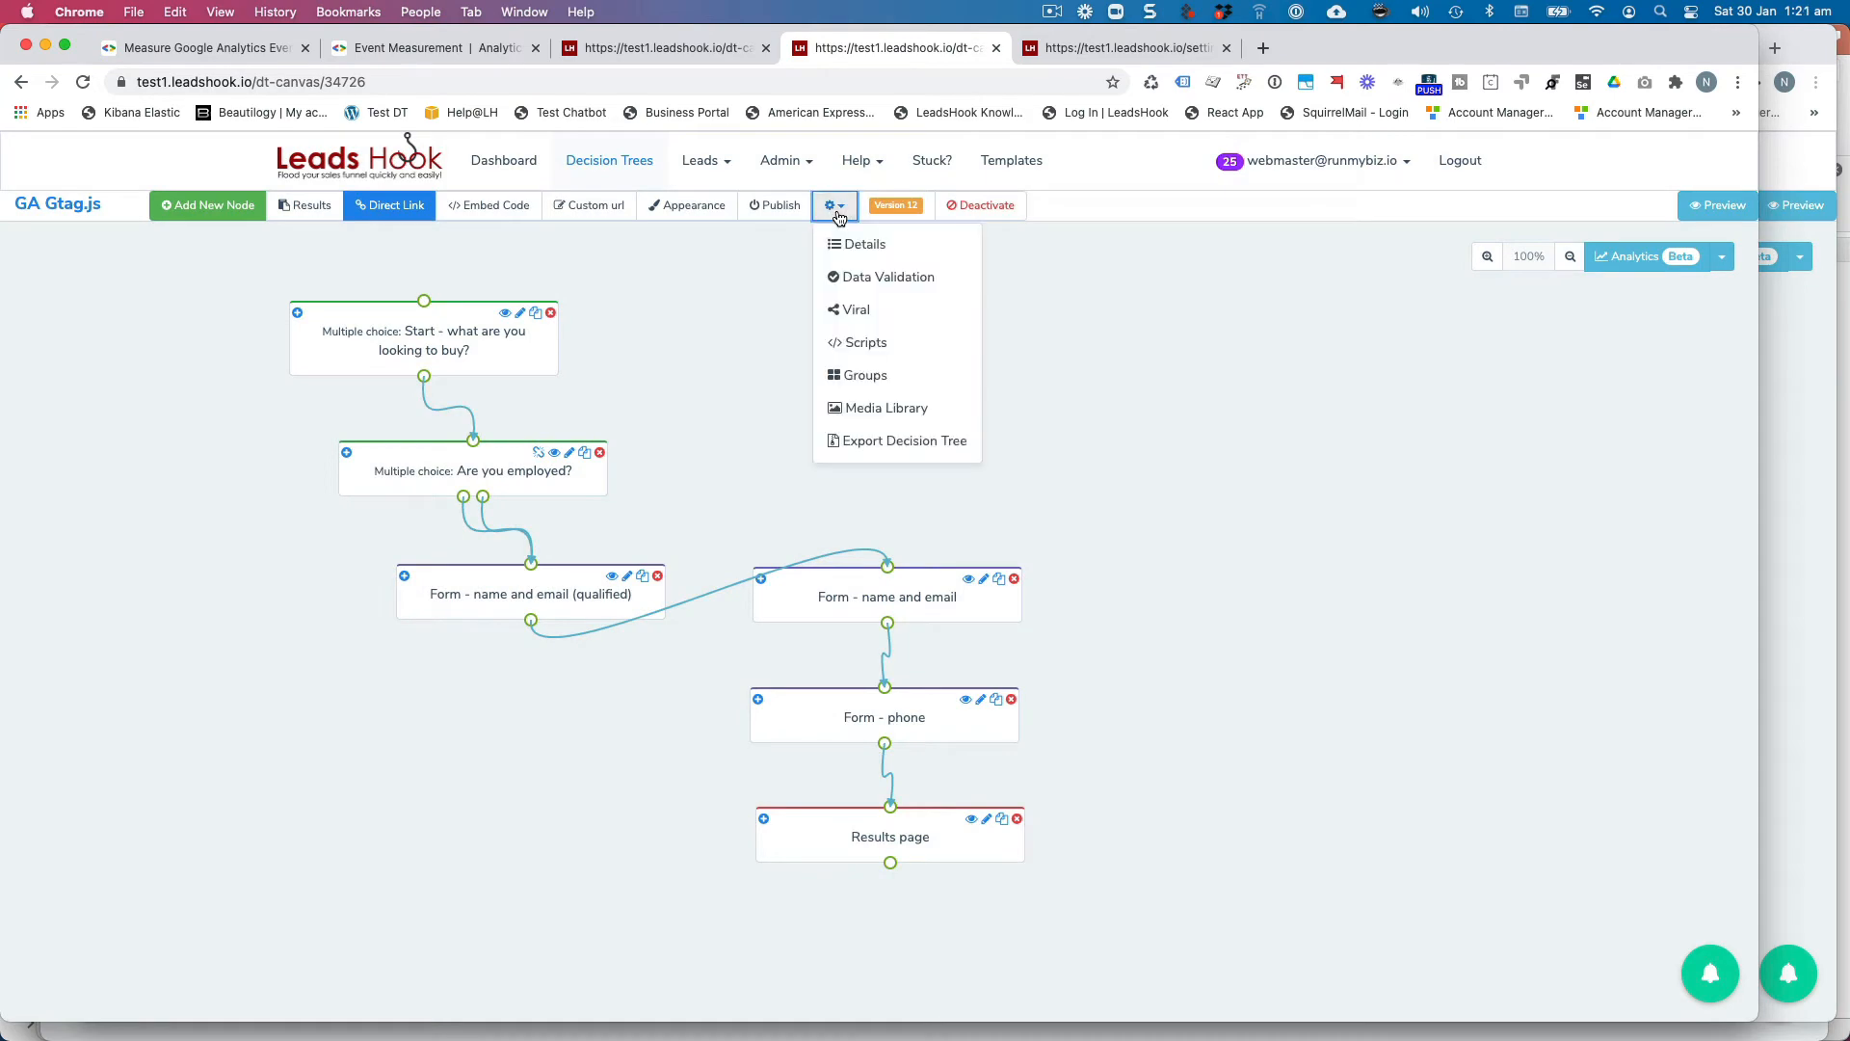
pyautogui.click(877, 351)
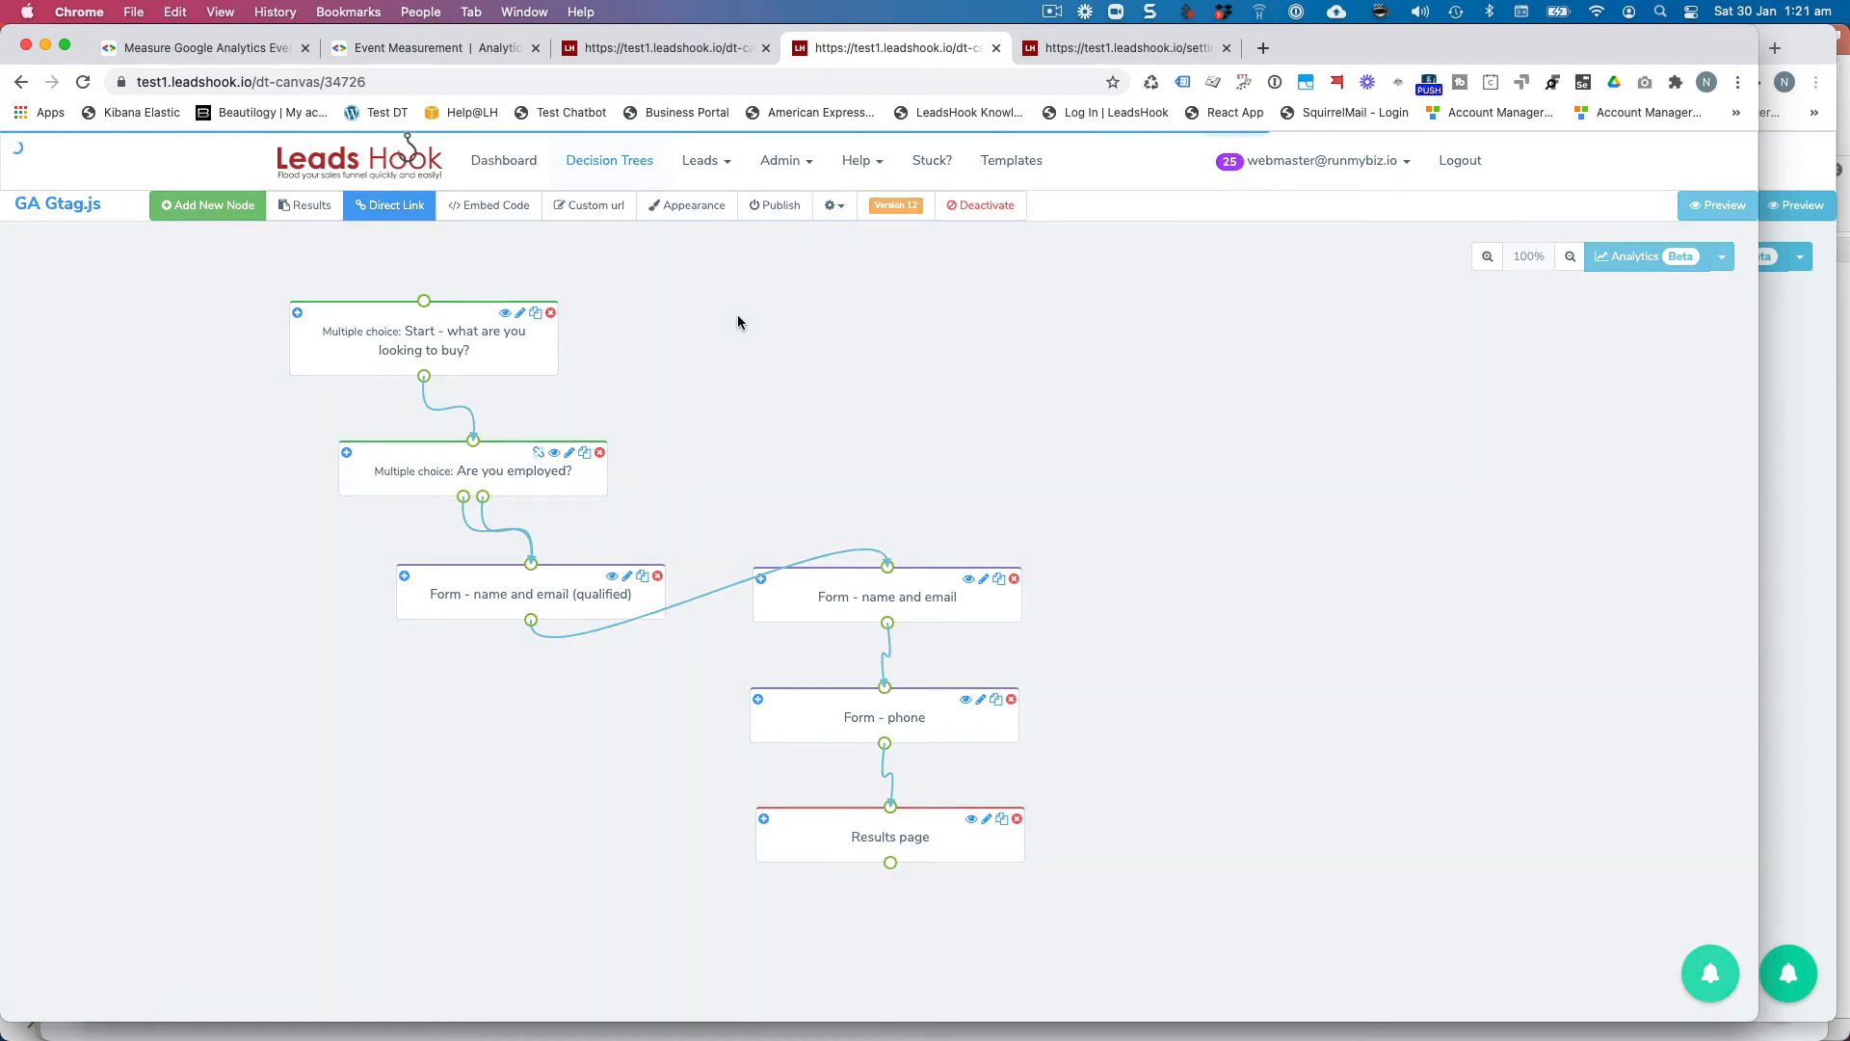
pyautogui.scroll(-6, 644, 486)
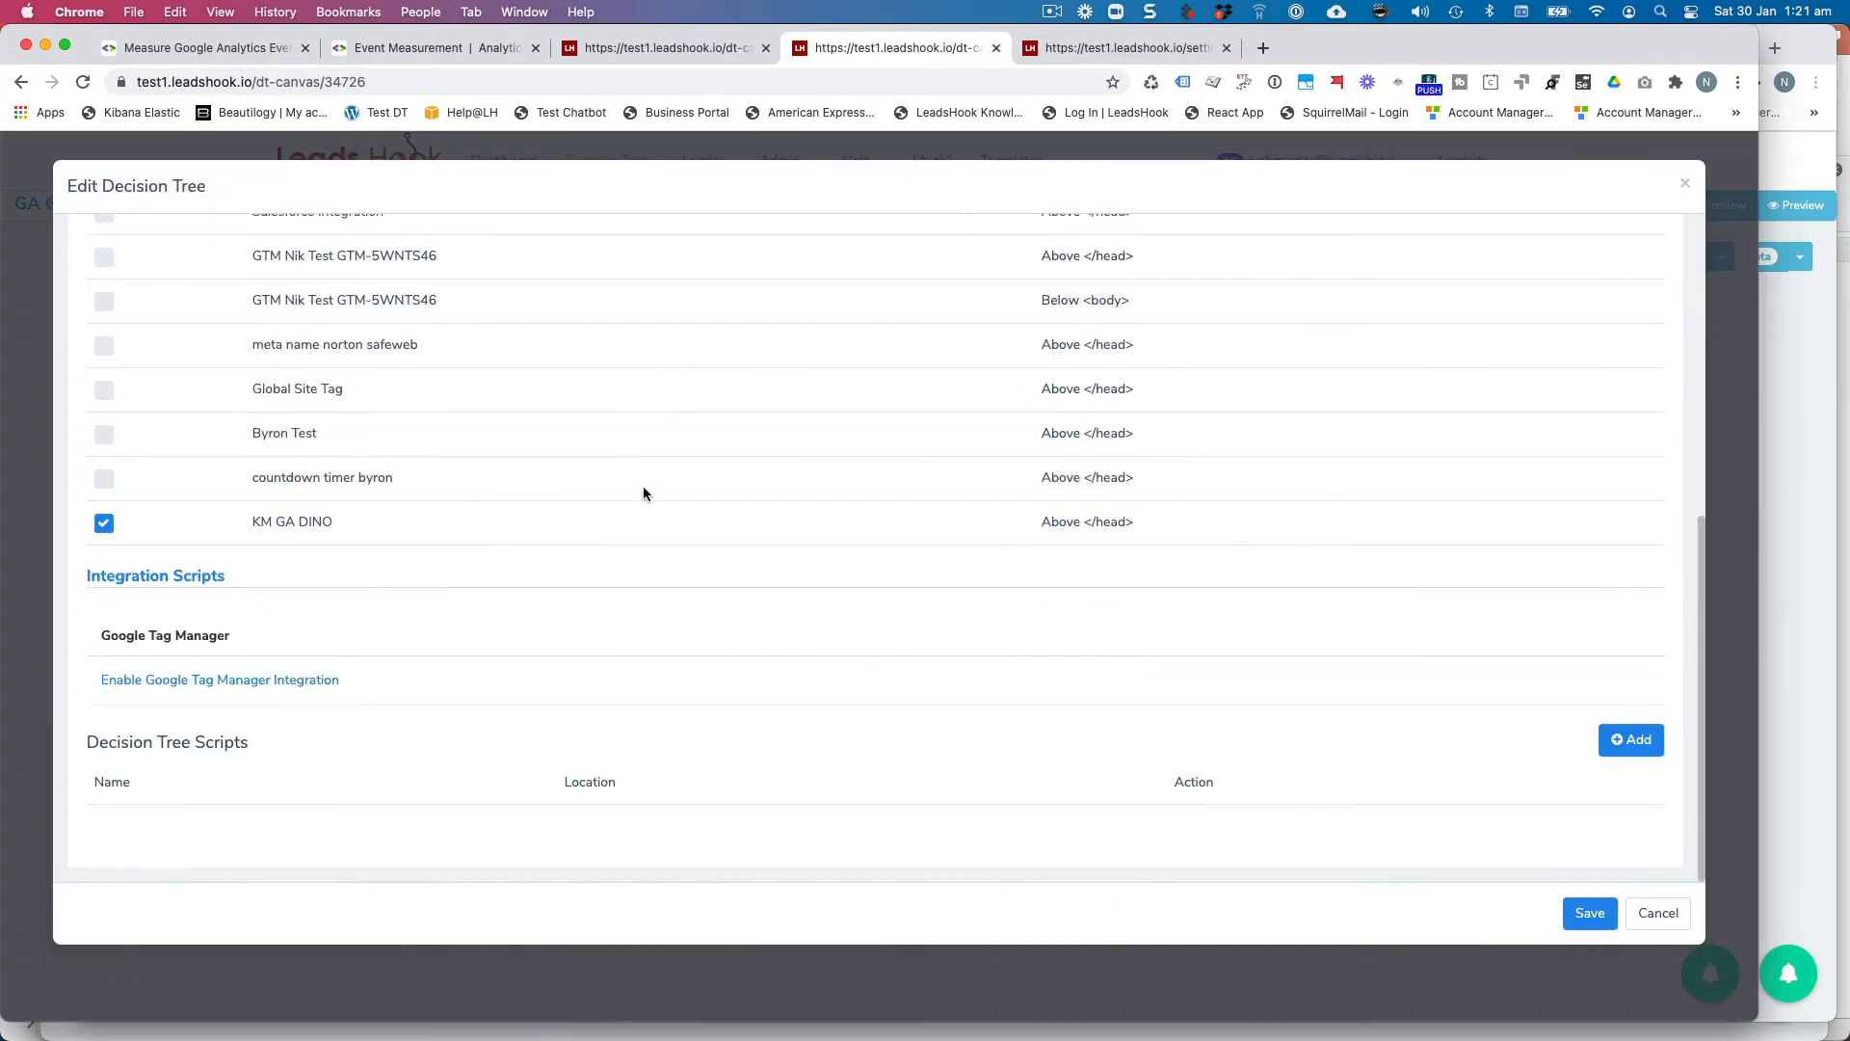
pyautogui.scroll(5, 459, 530)
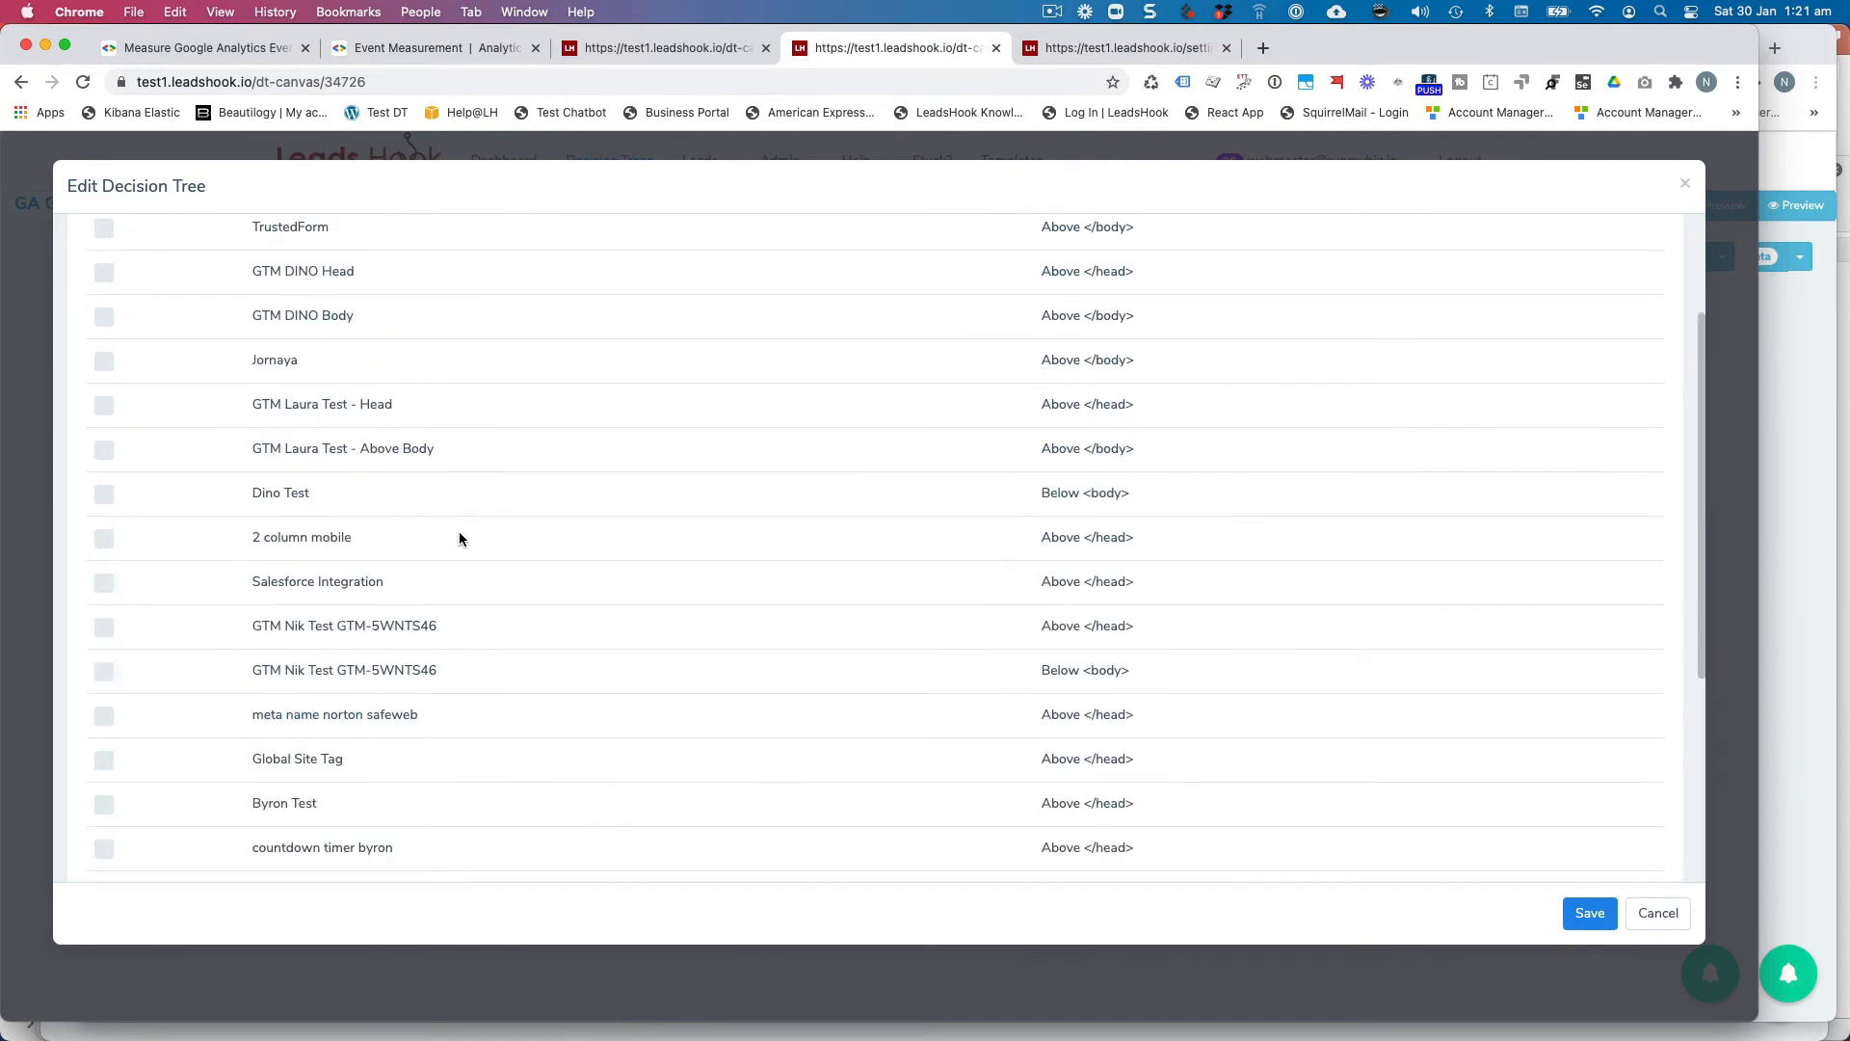
pyautogui.click(1657, 913)
pyautogui.click(1105, 50)
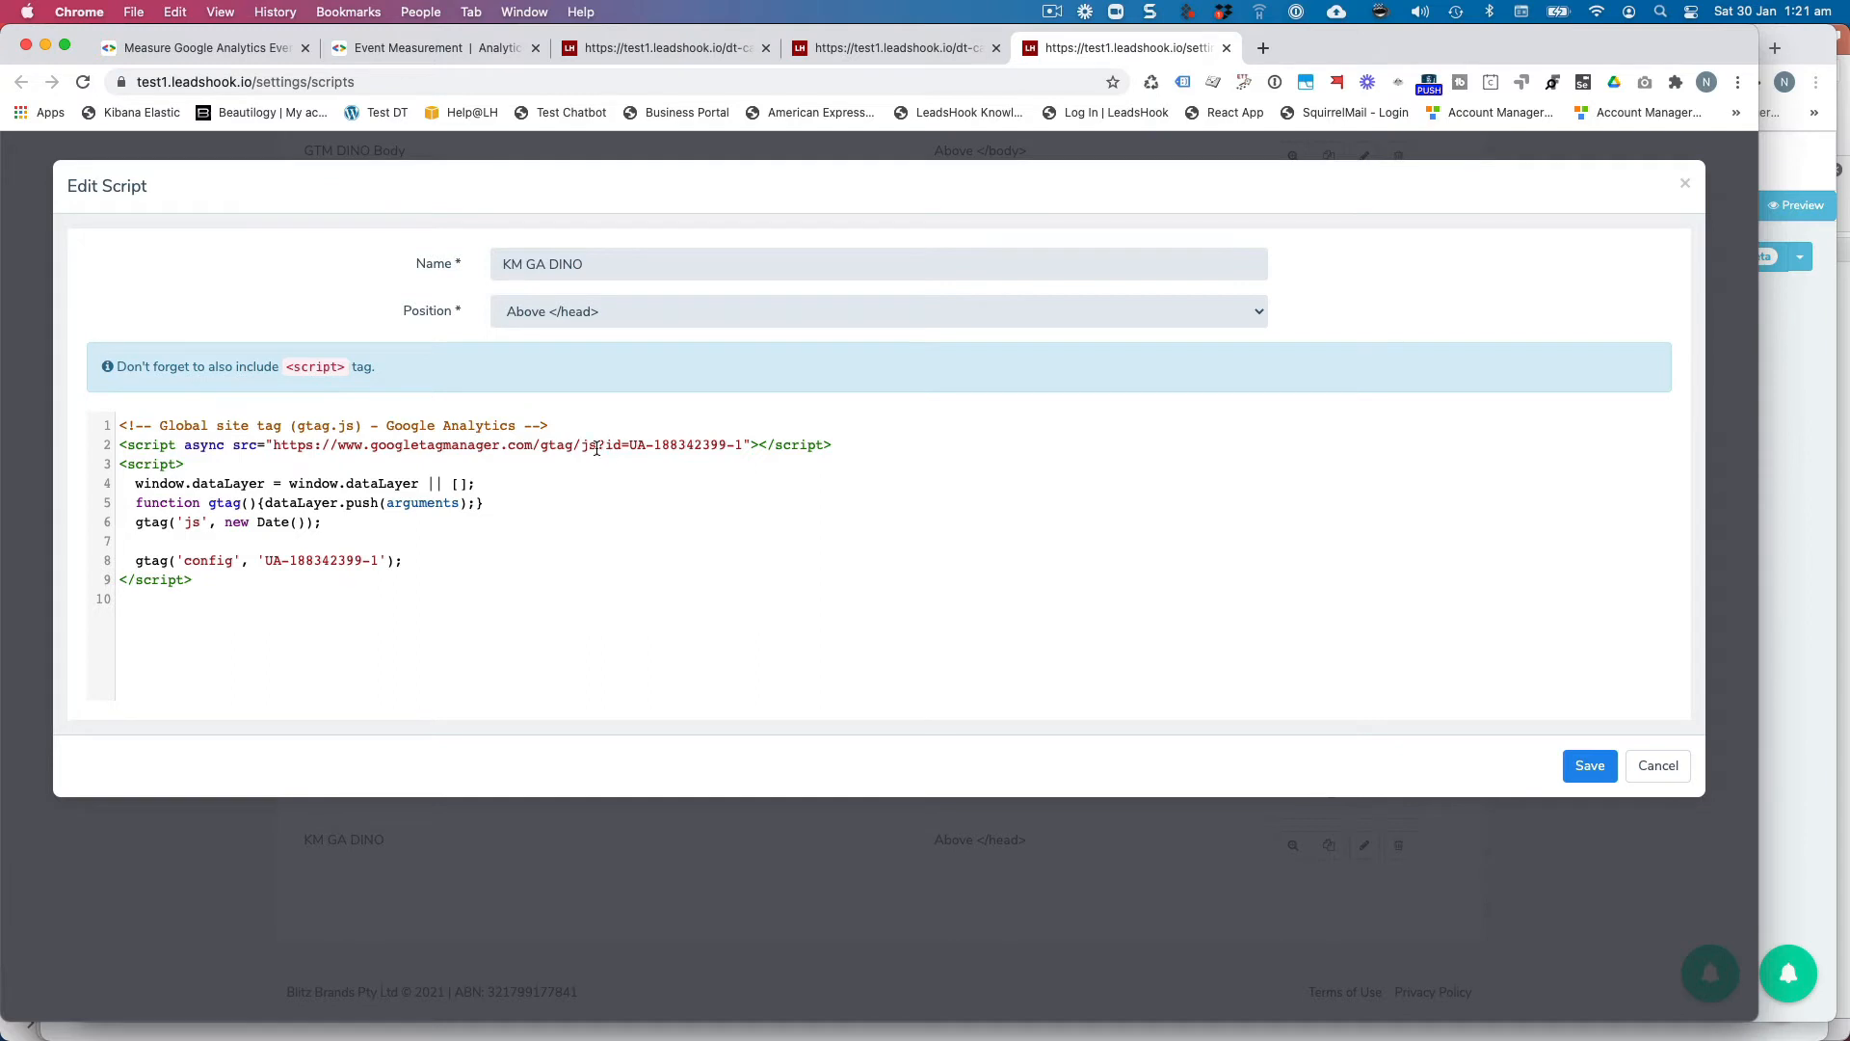
# Go back to the GA Gtag.js decision tree and re-examine the event code in its start question's exit script.
pyautogui.click(847, 48)
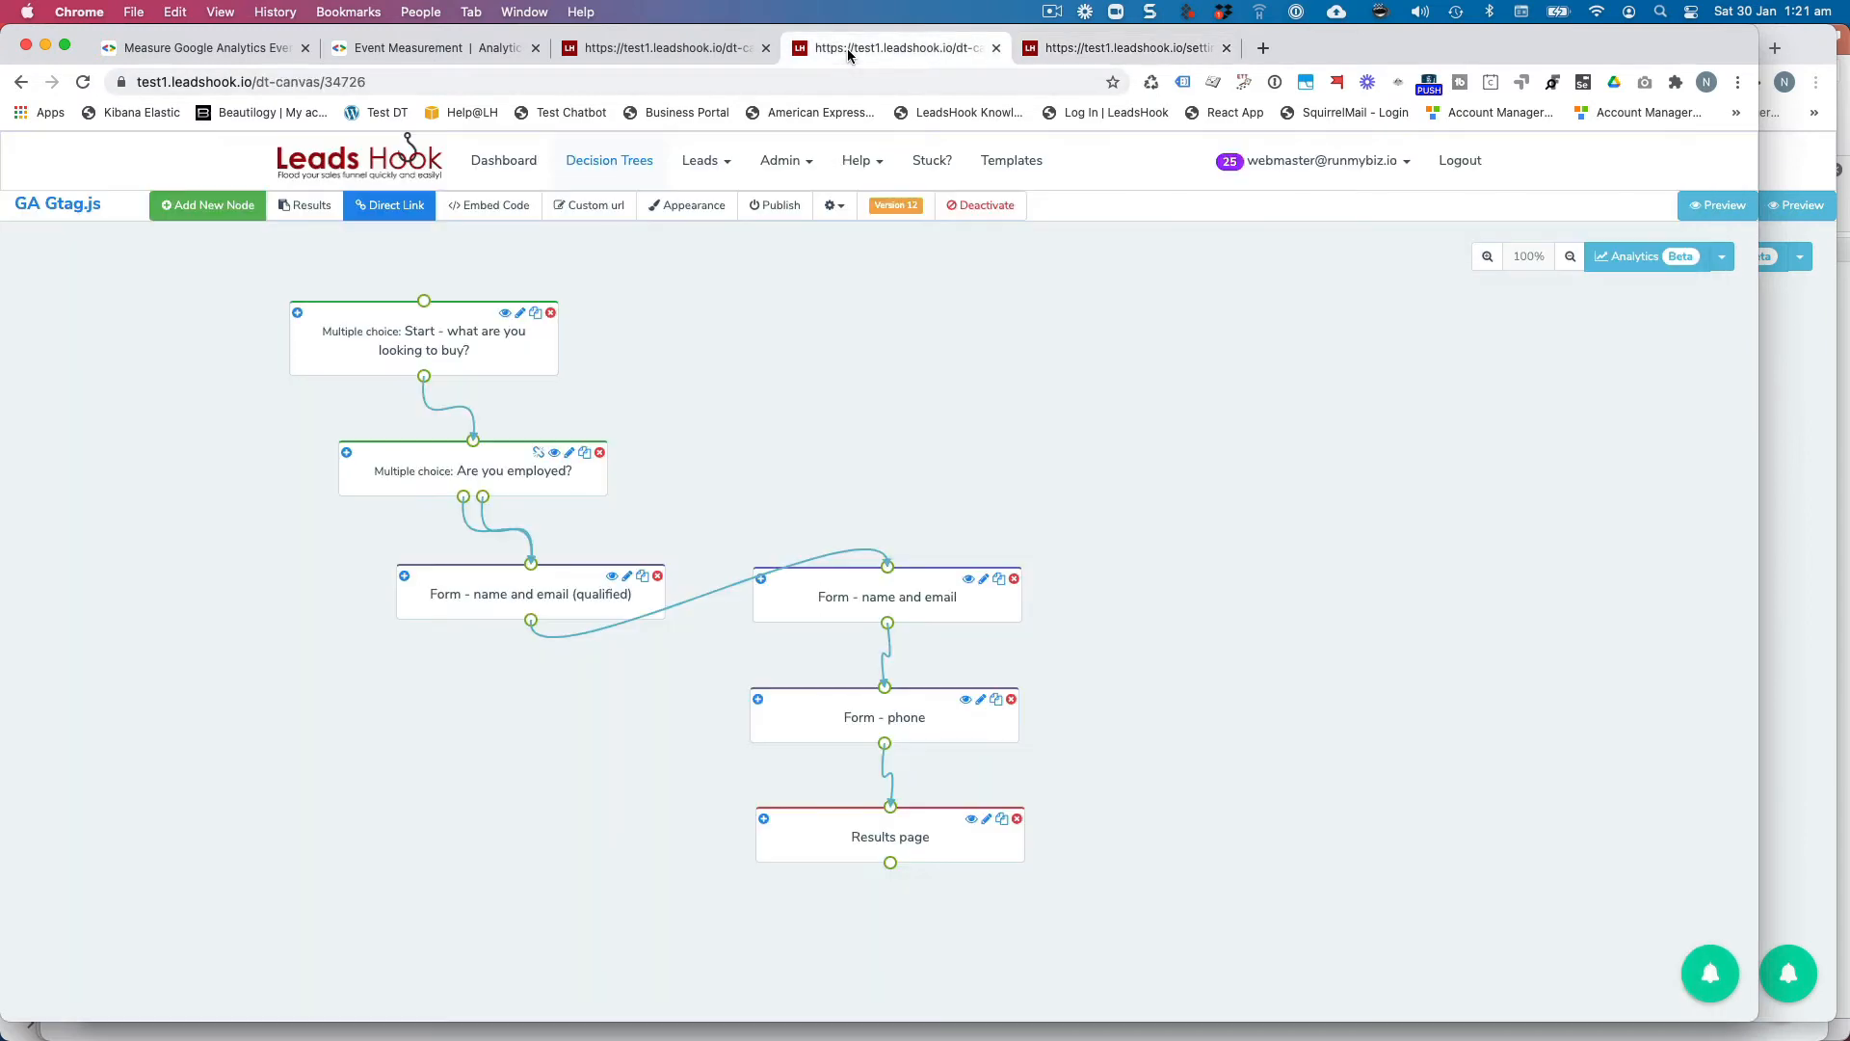
pyautogui.click(484, 333)
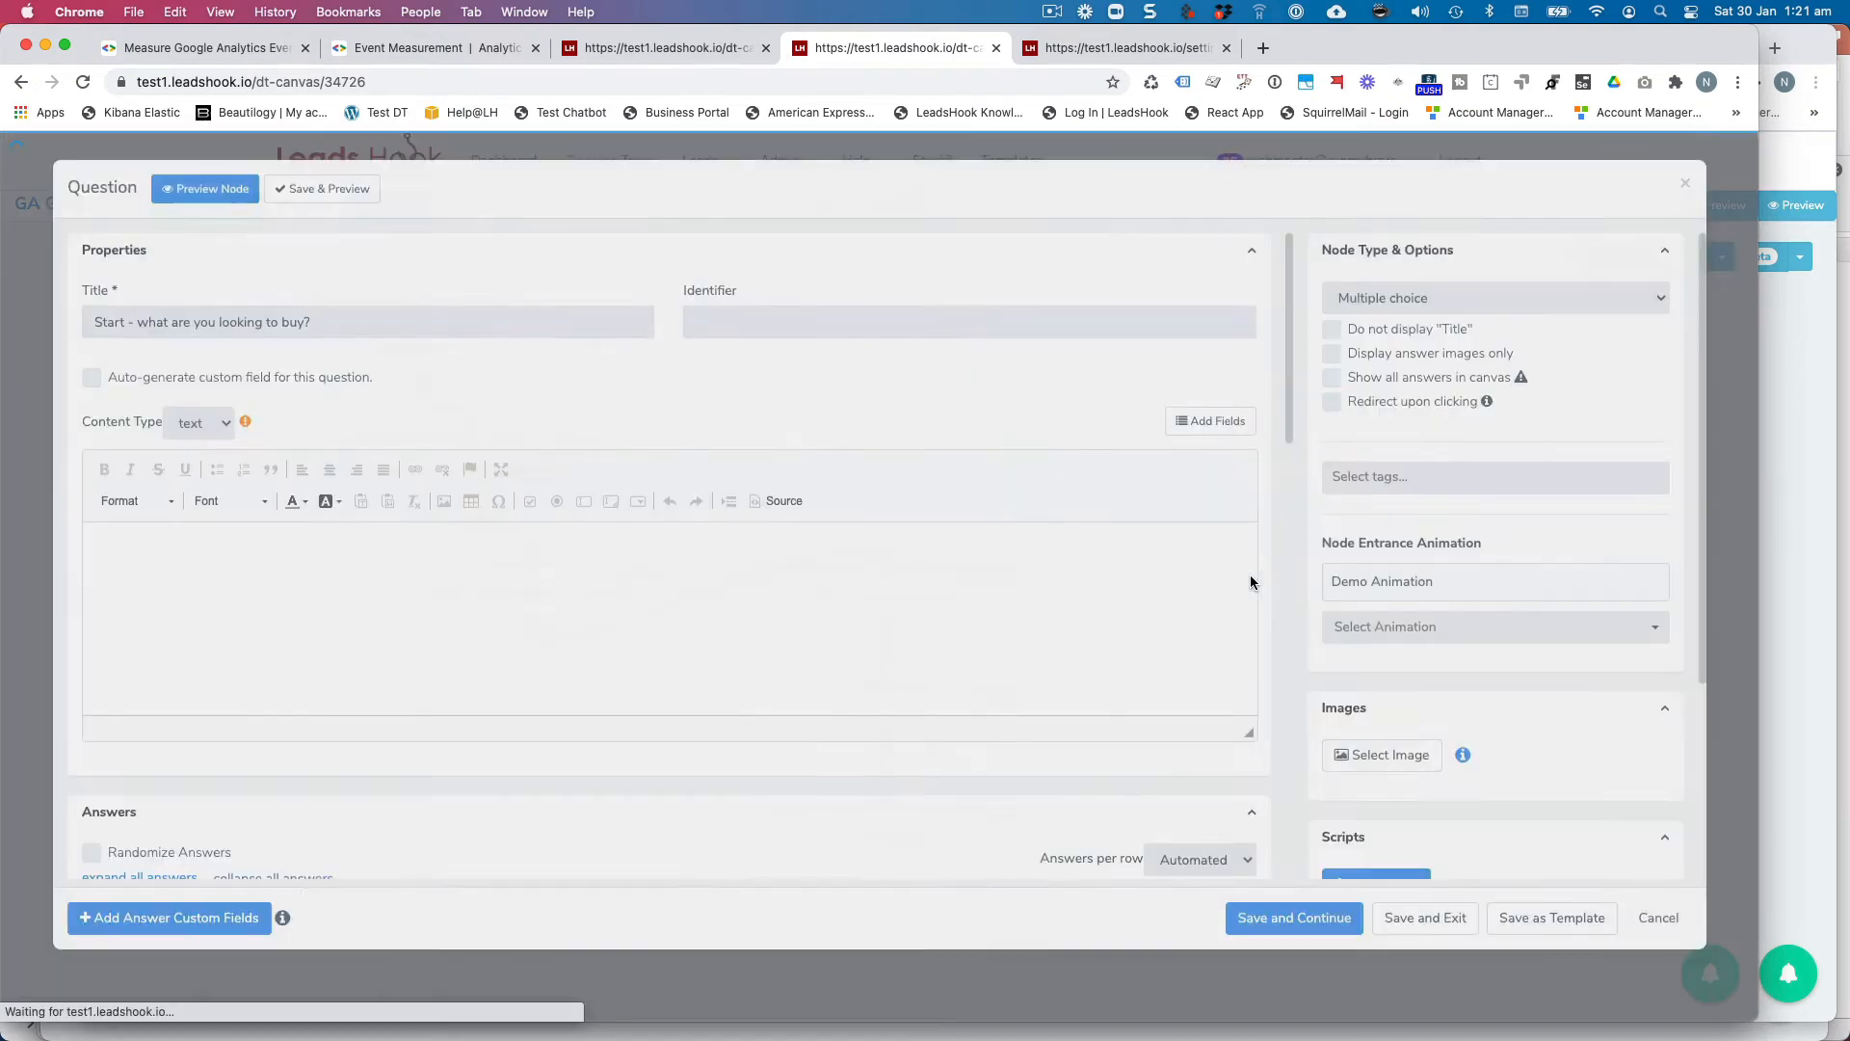
pyautogui.scroll(-3, 1500, 817)
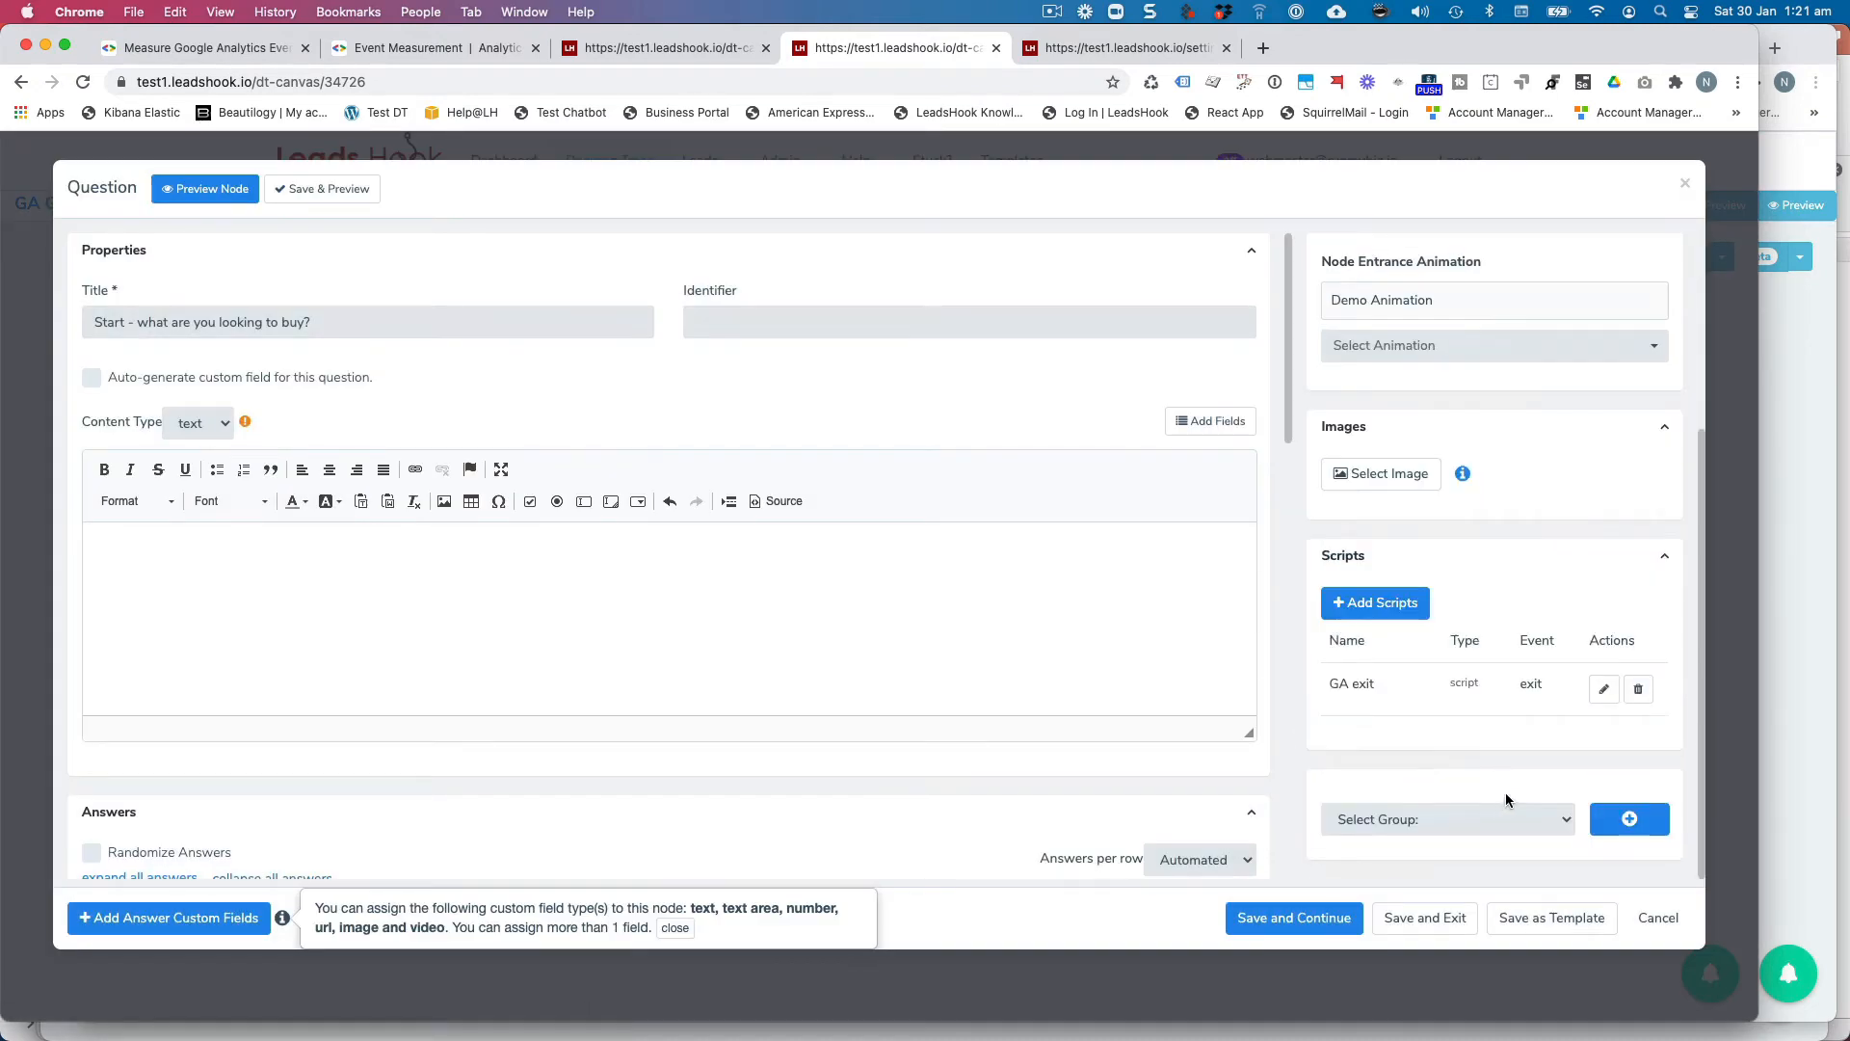
pyautogui.click(1607, 691)
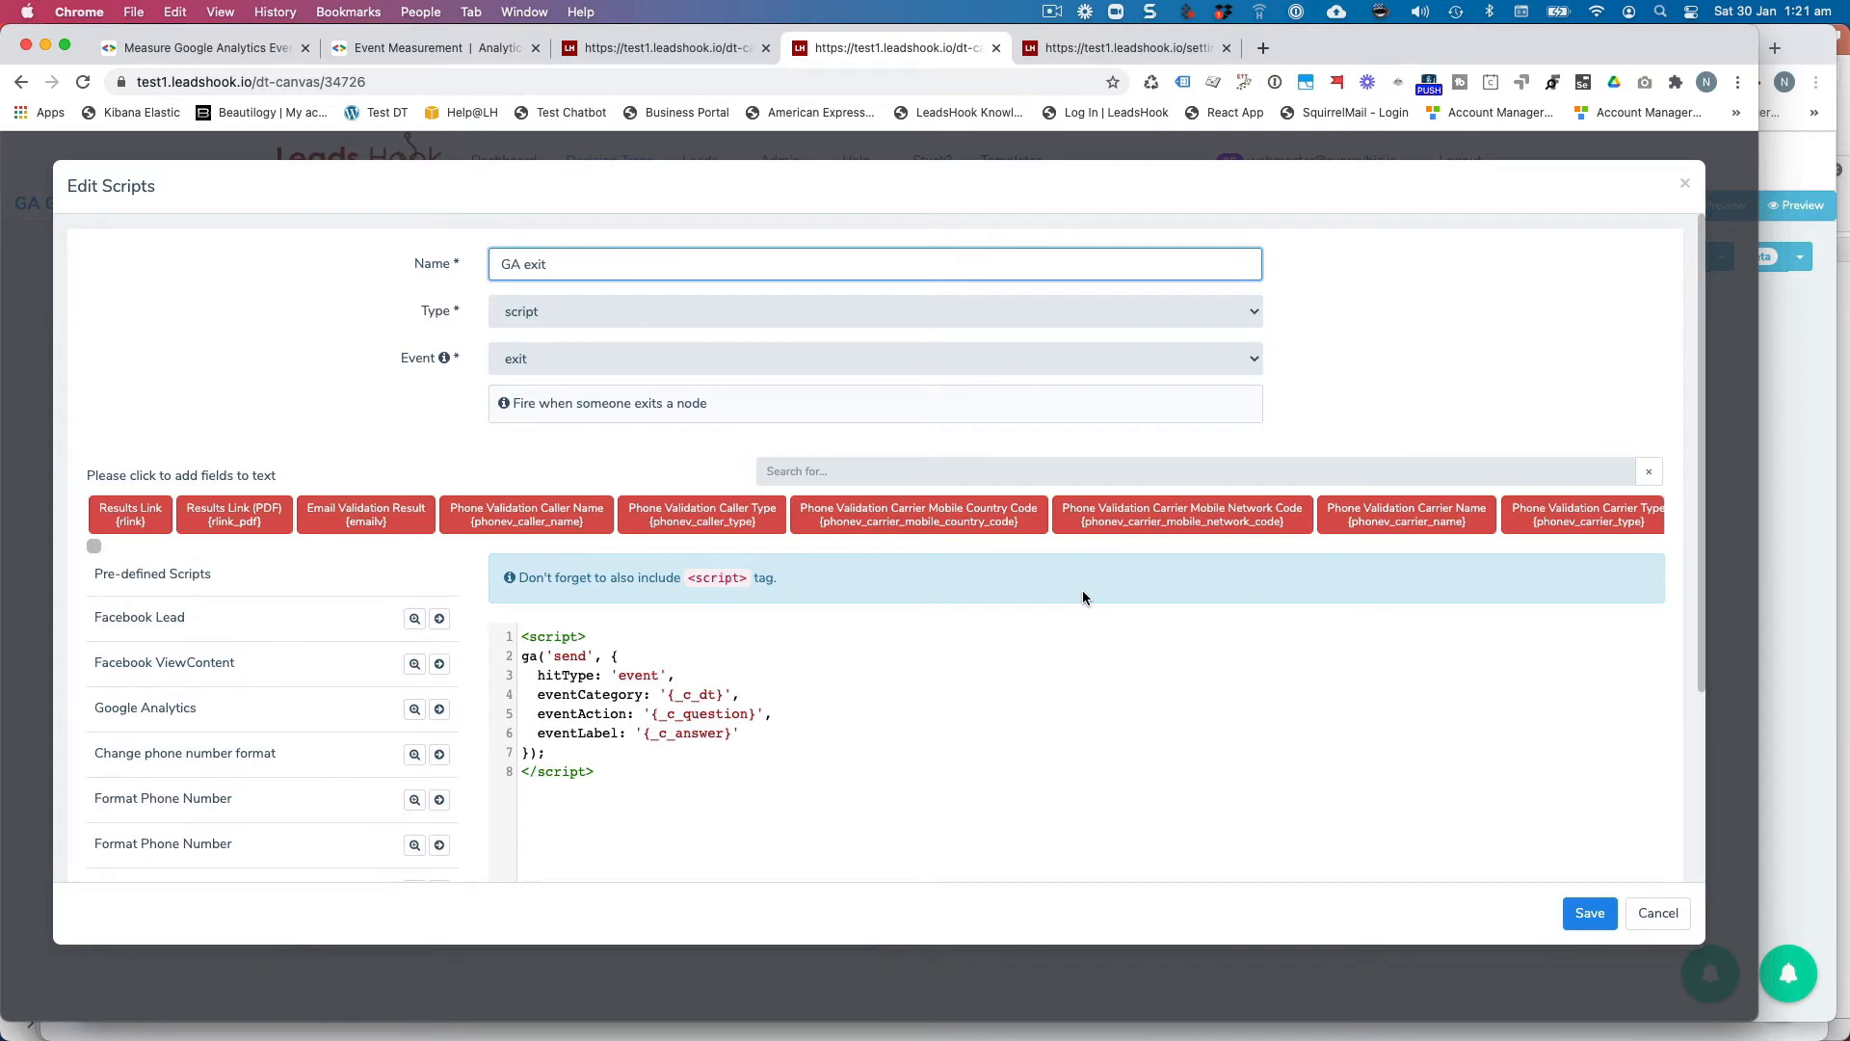
pyautogui.click(1663, 914)
pyautogui.click(1659, 919)
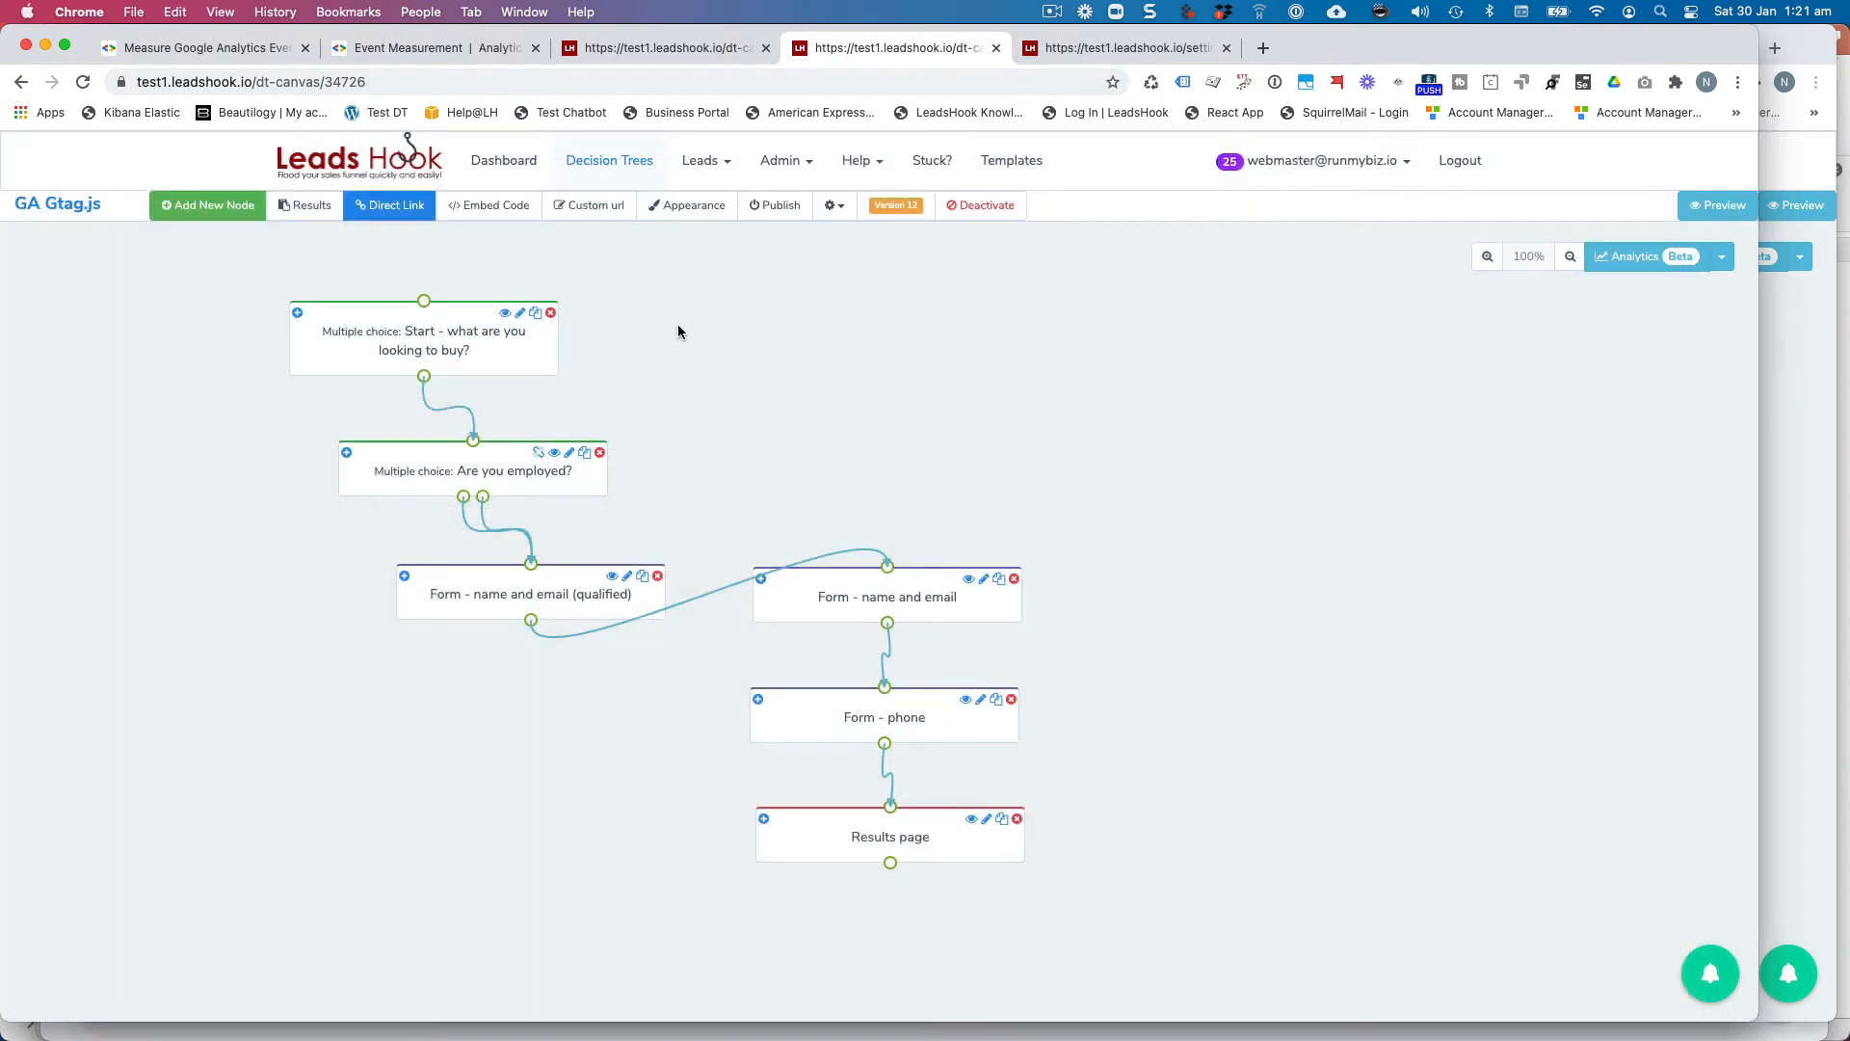
# Copy the direct link of the GTM-Analytics.Js Events decision tree and paste it as the address in a new browser tab.
pyautogui.click(632, 44)
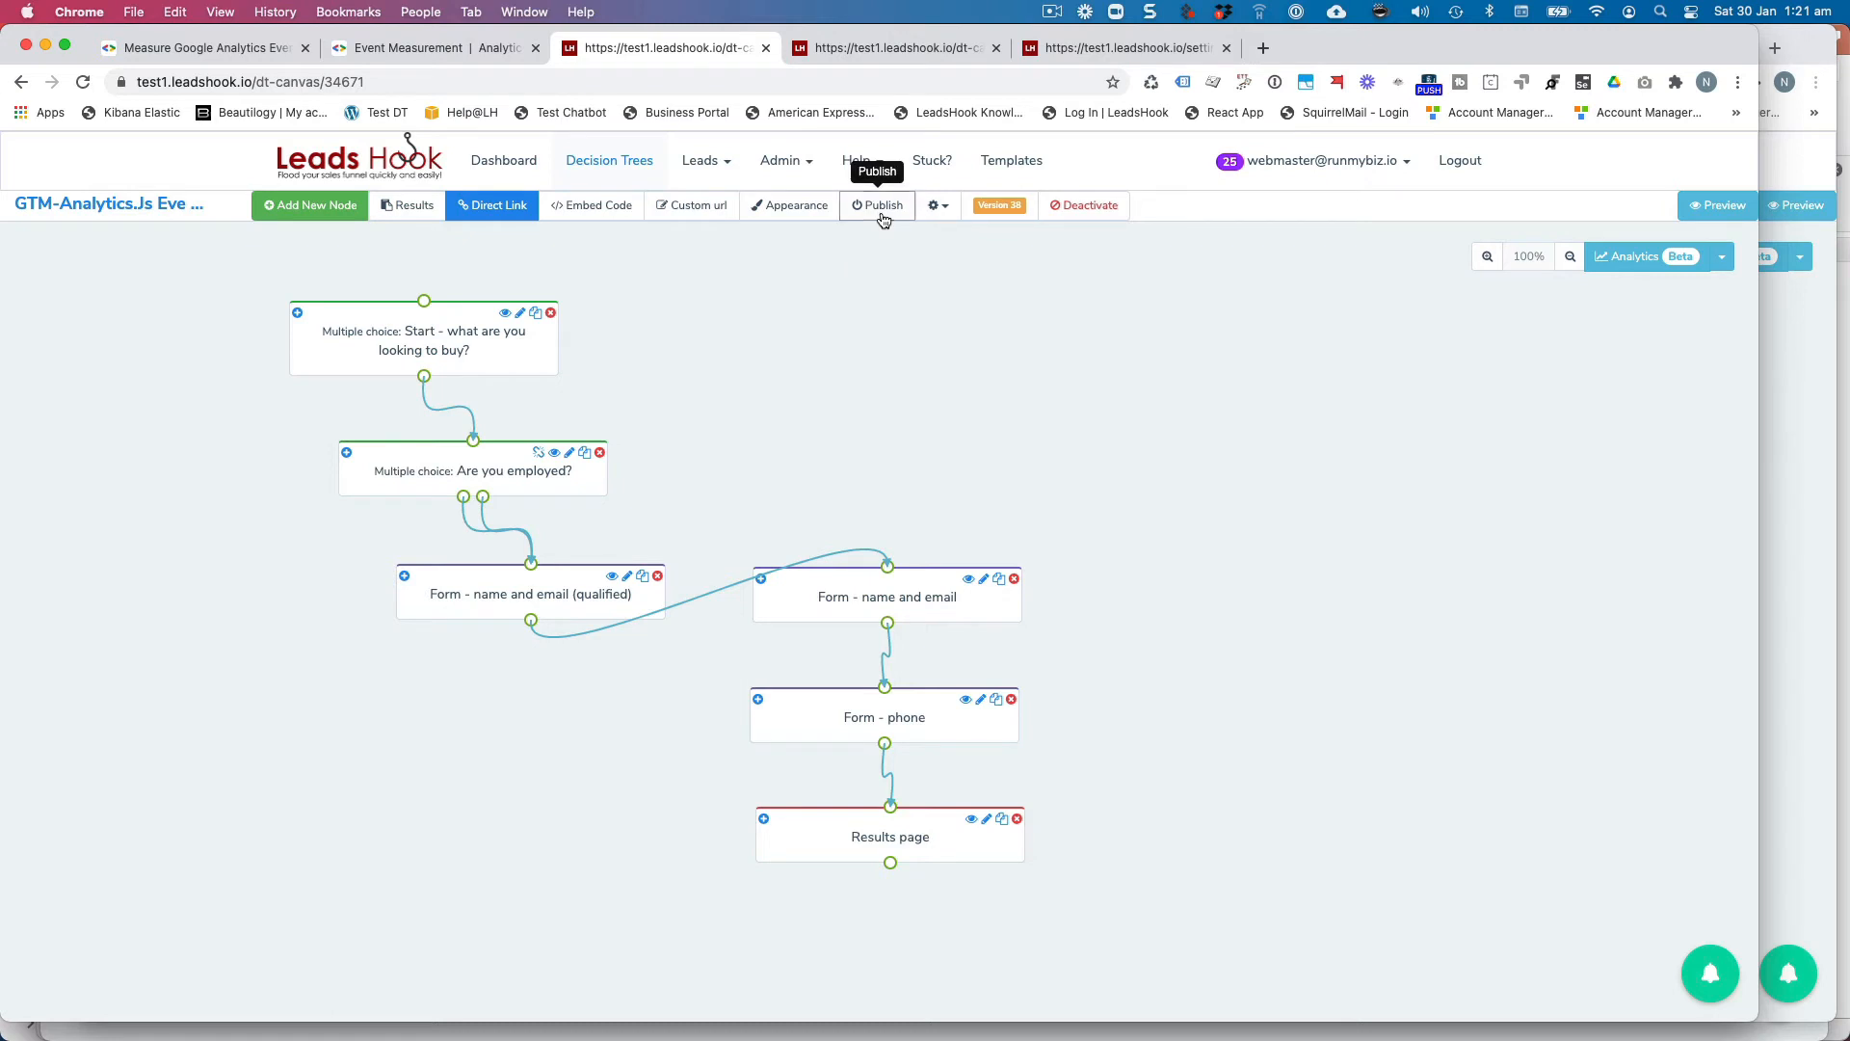
pyautogui.click(494, 205)
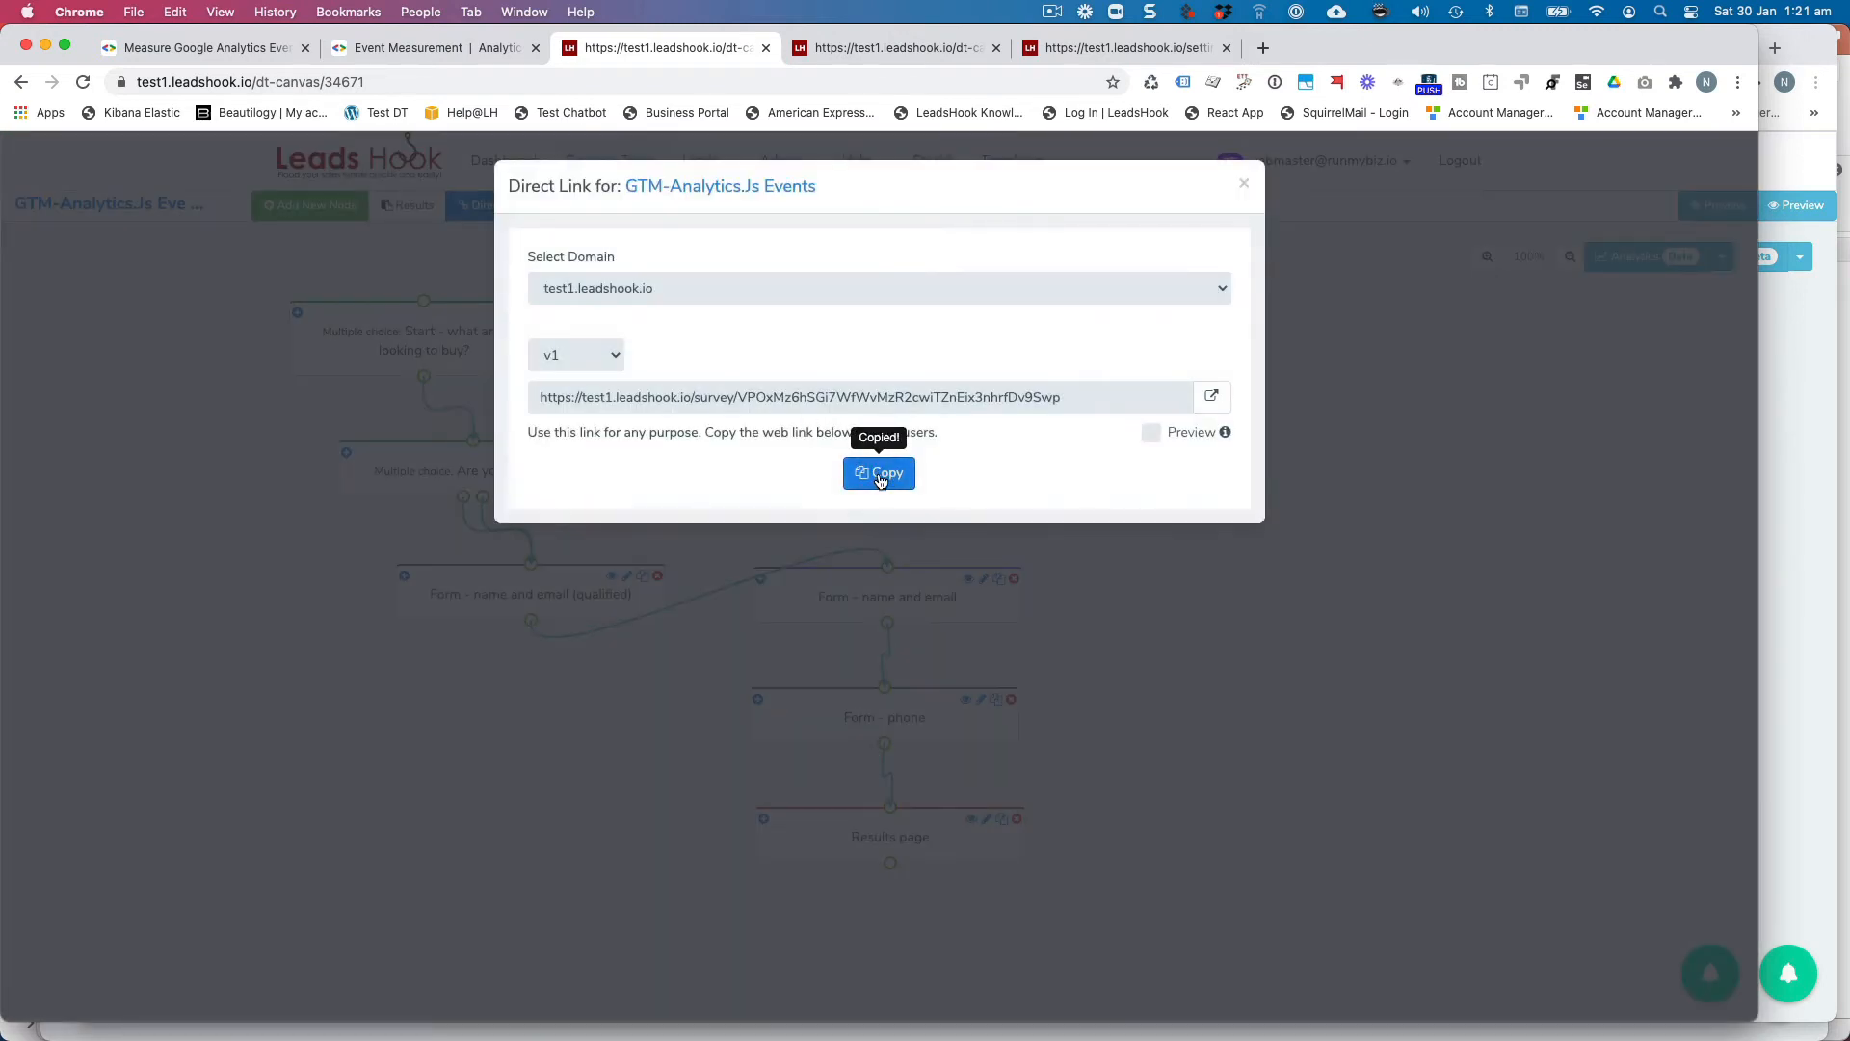
pyautogui.click(879, 474)
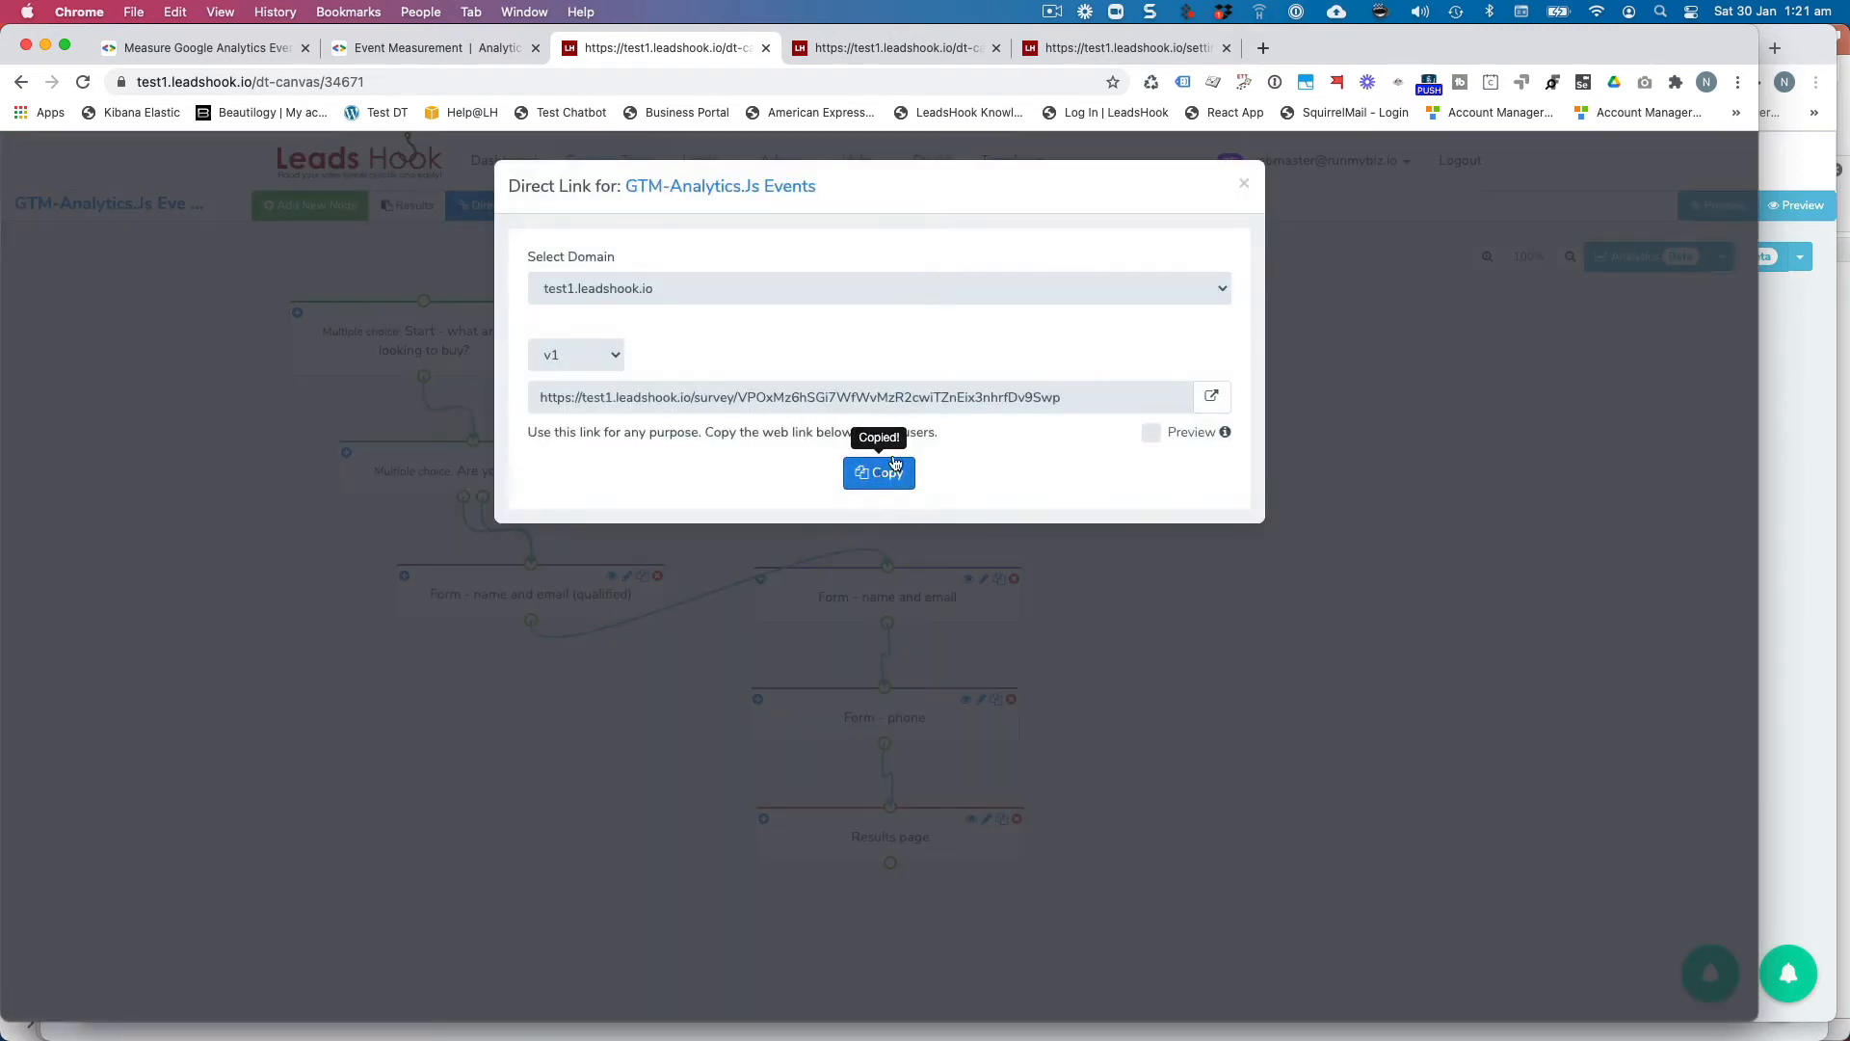
pyautogui.click(1260, 48)
pyautogui.press('super+v')
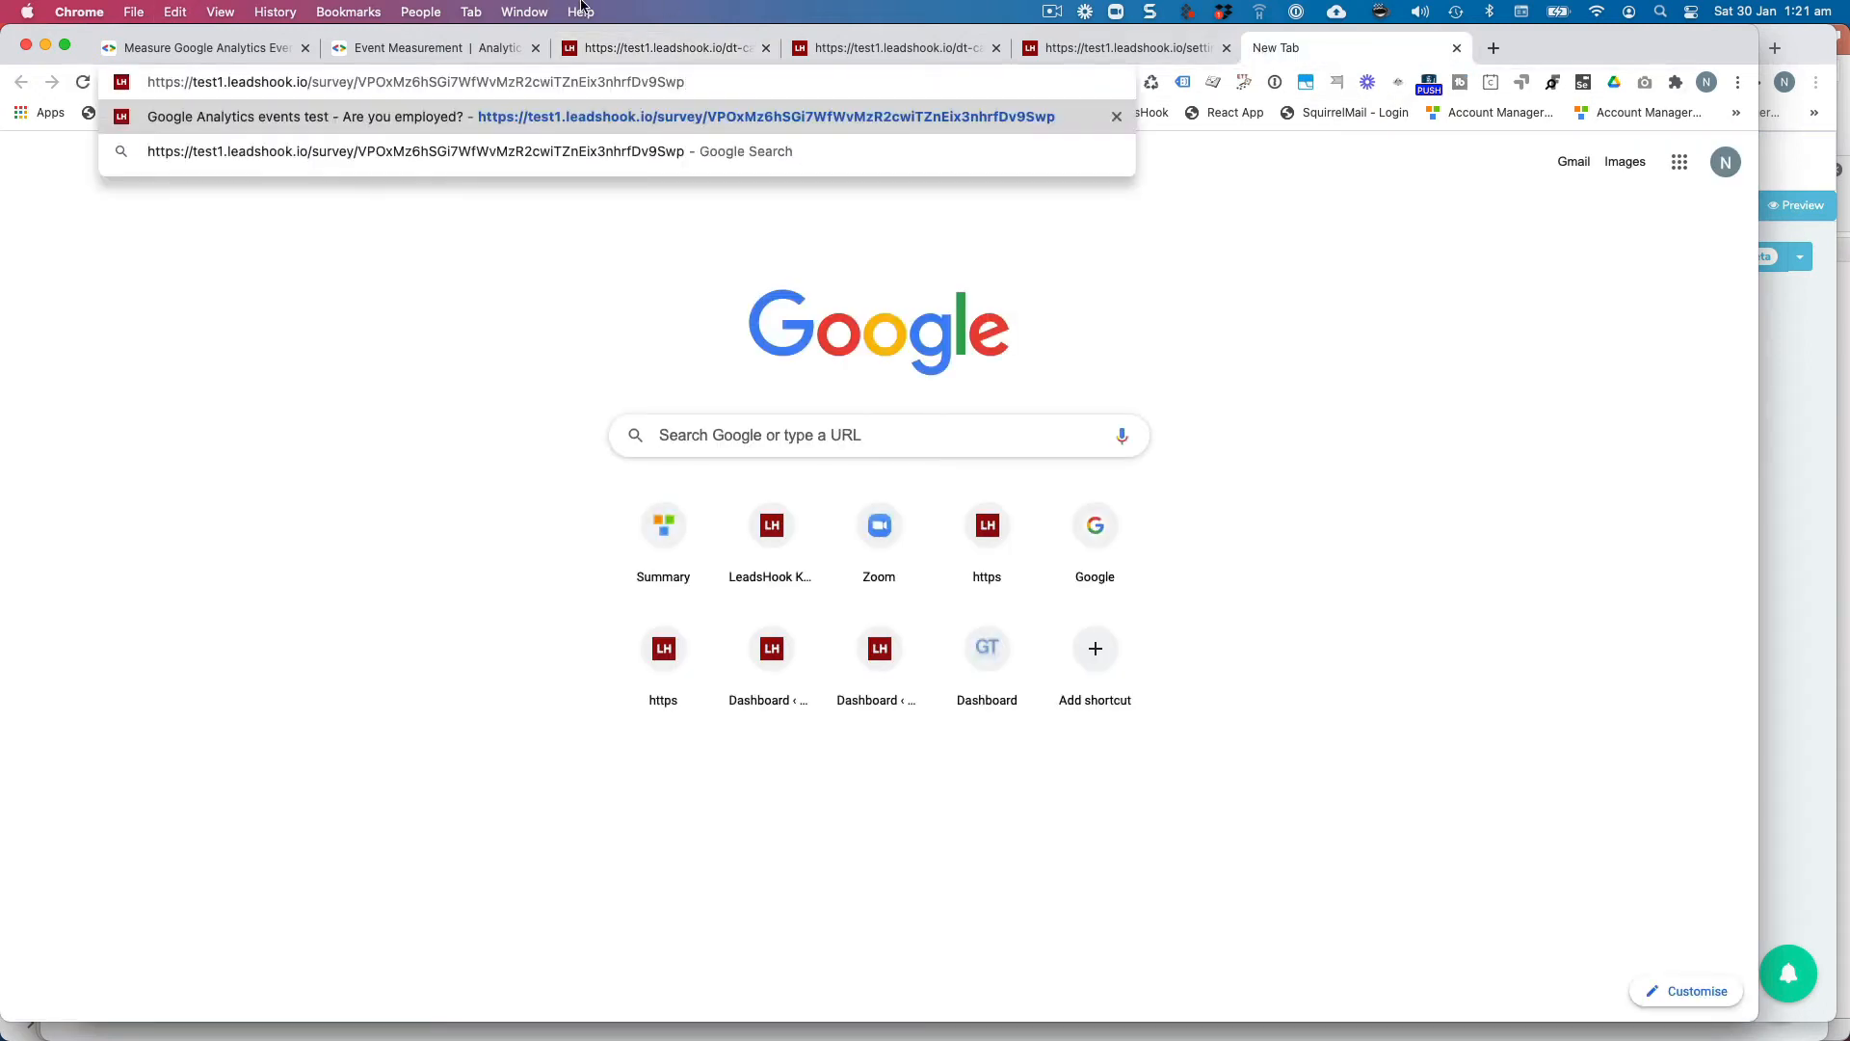
# Open the developer tools' Network log, keep the google filter, and load the pasted survey address so its requests are recorded.
pyautogui.click(220, 12)
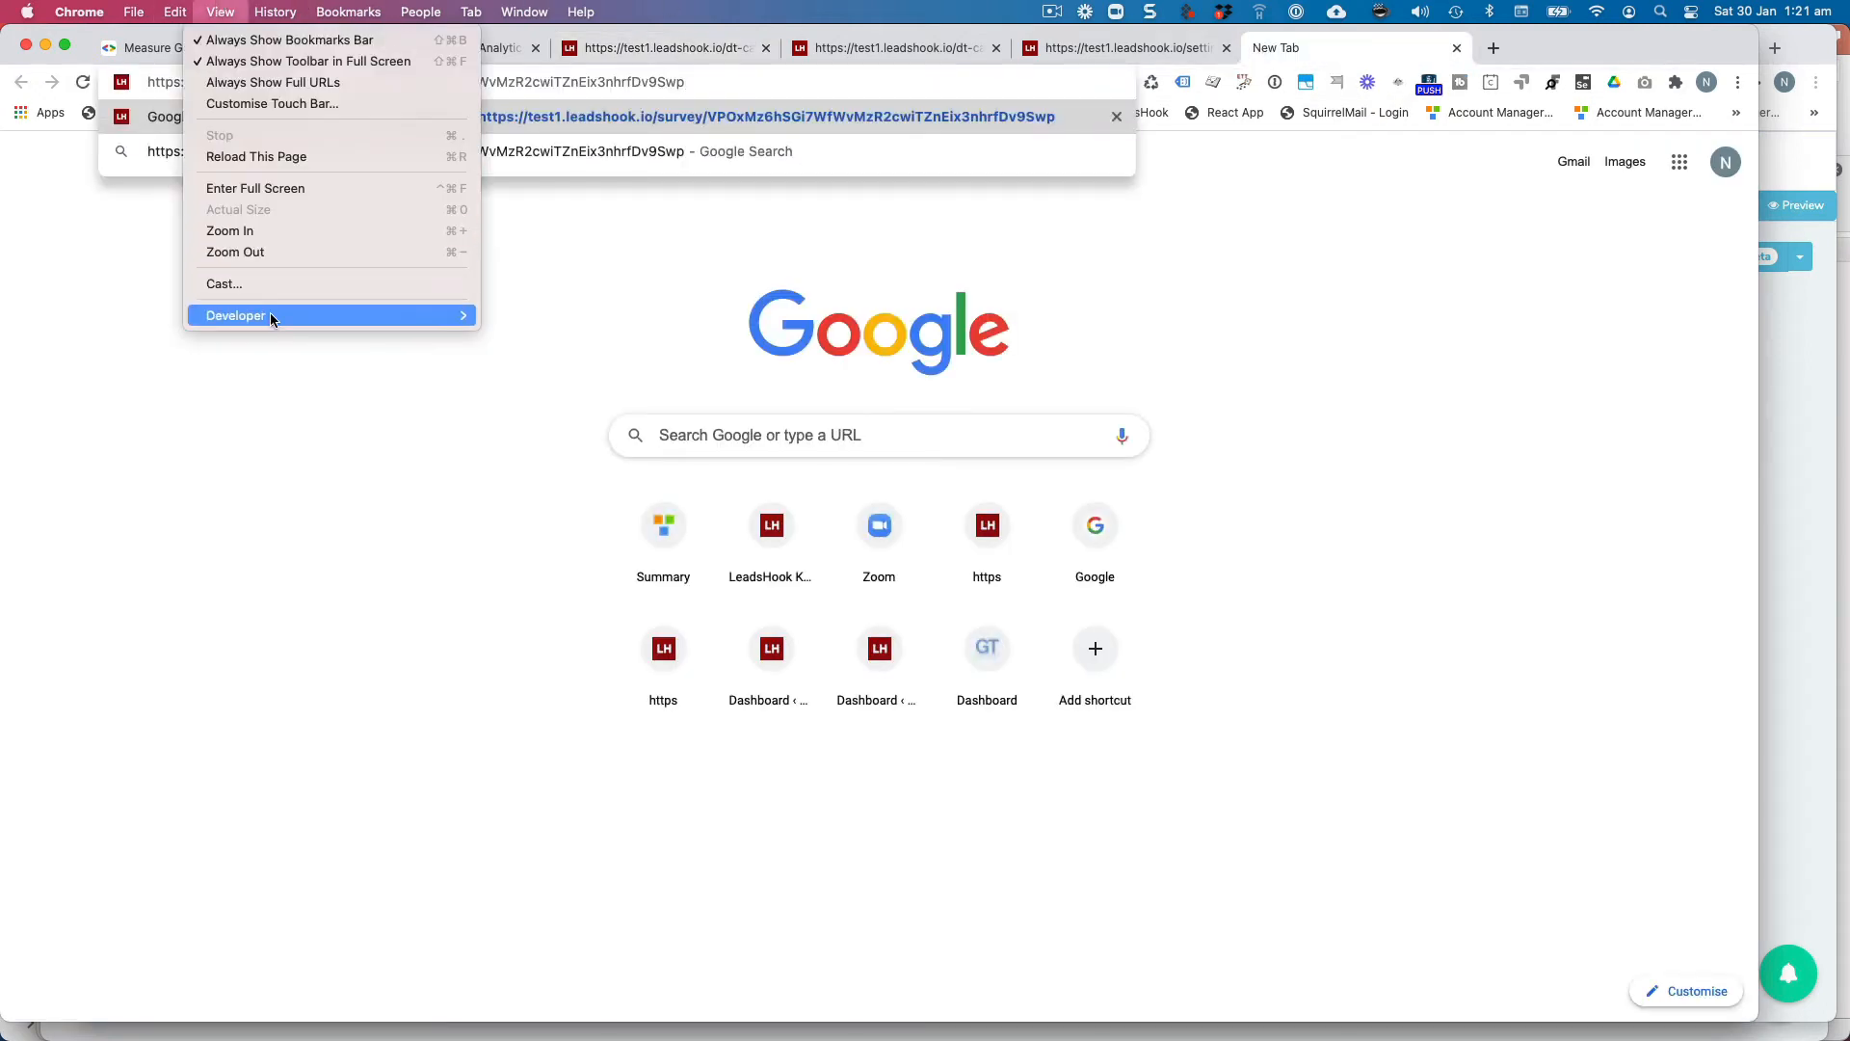
pyautogui.moveTo(270, 313)
pyautogui.click(536, 380)
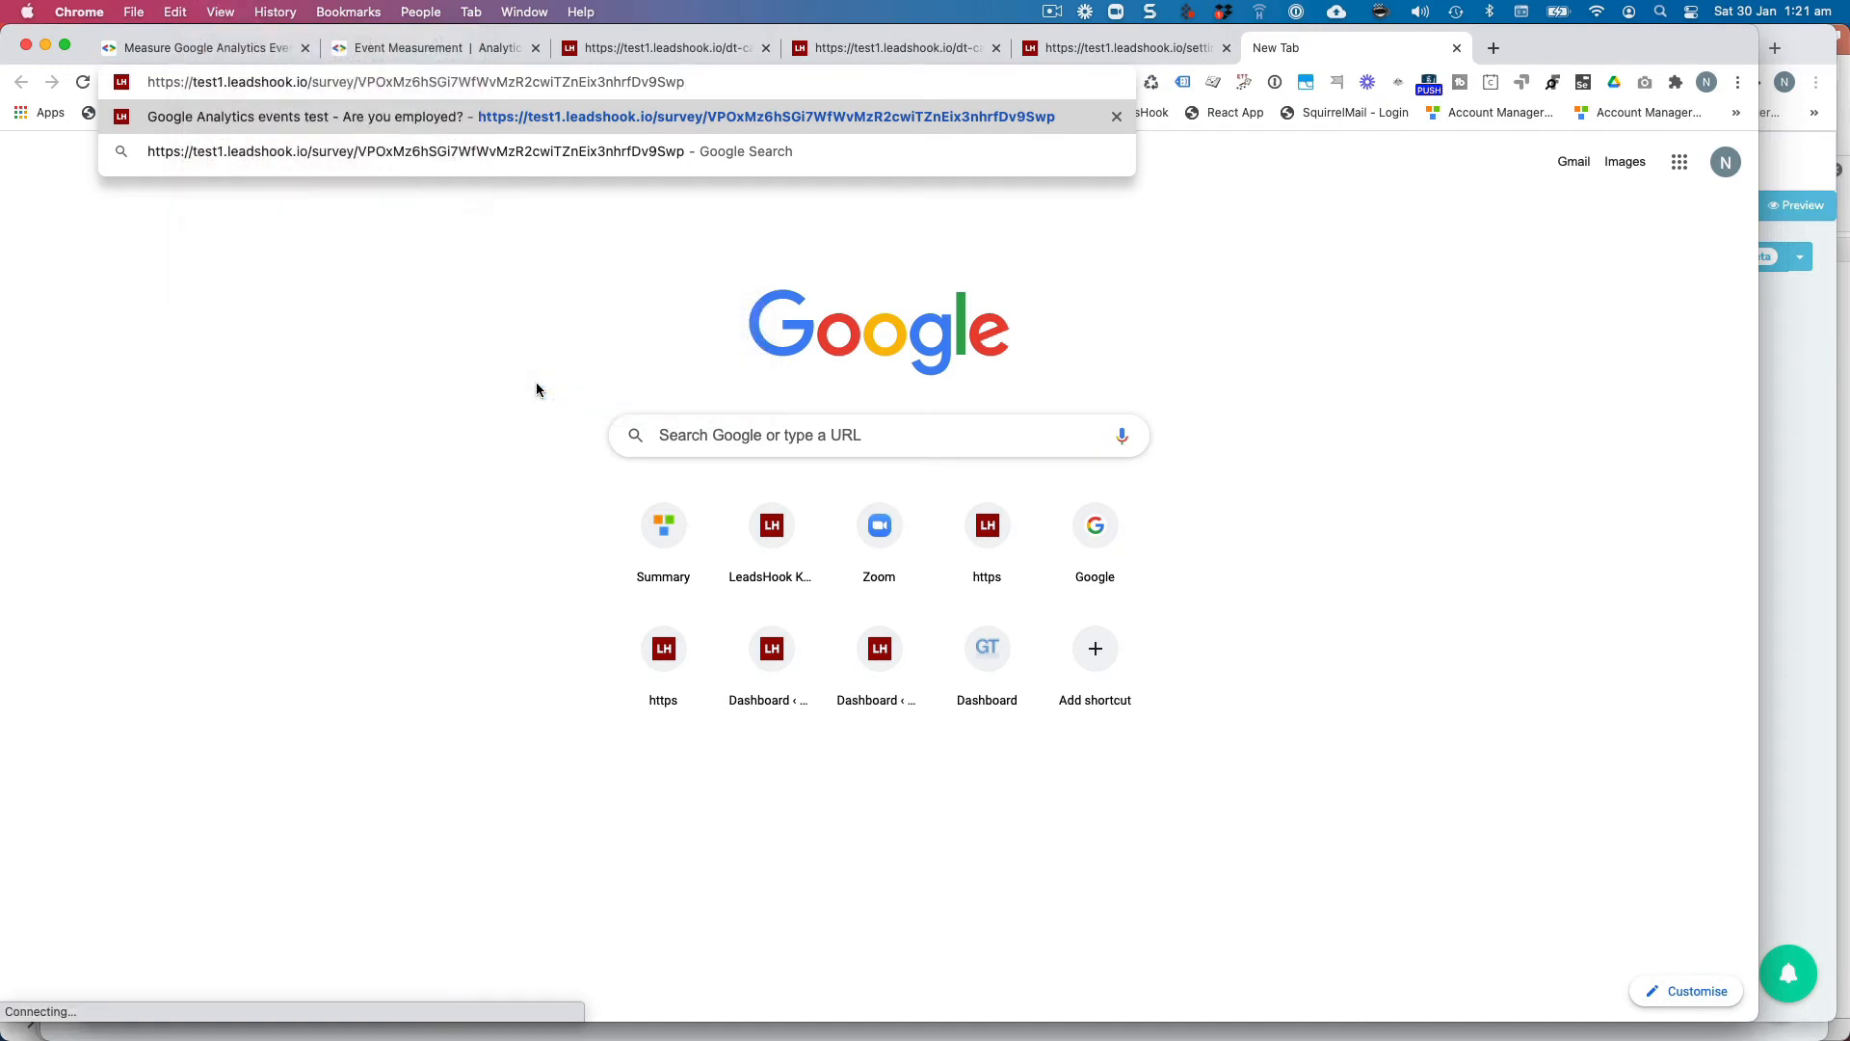
pyautogui.click(295, 307)
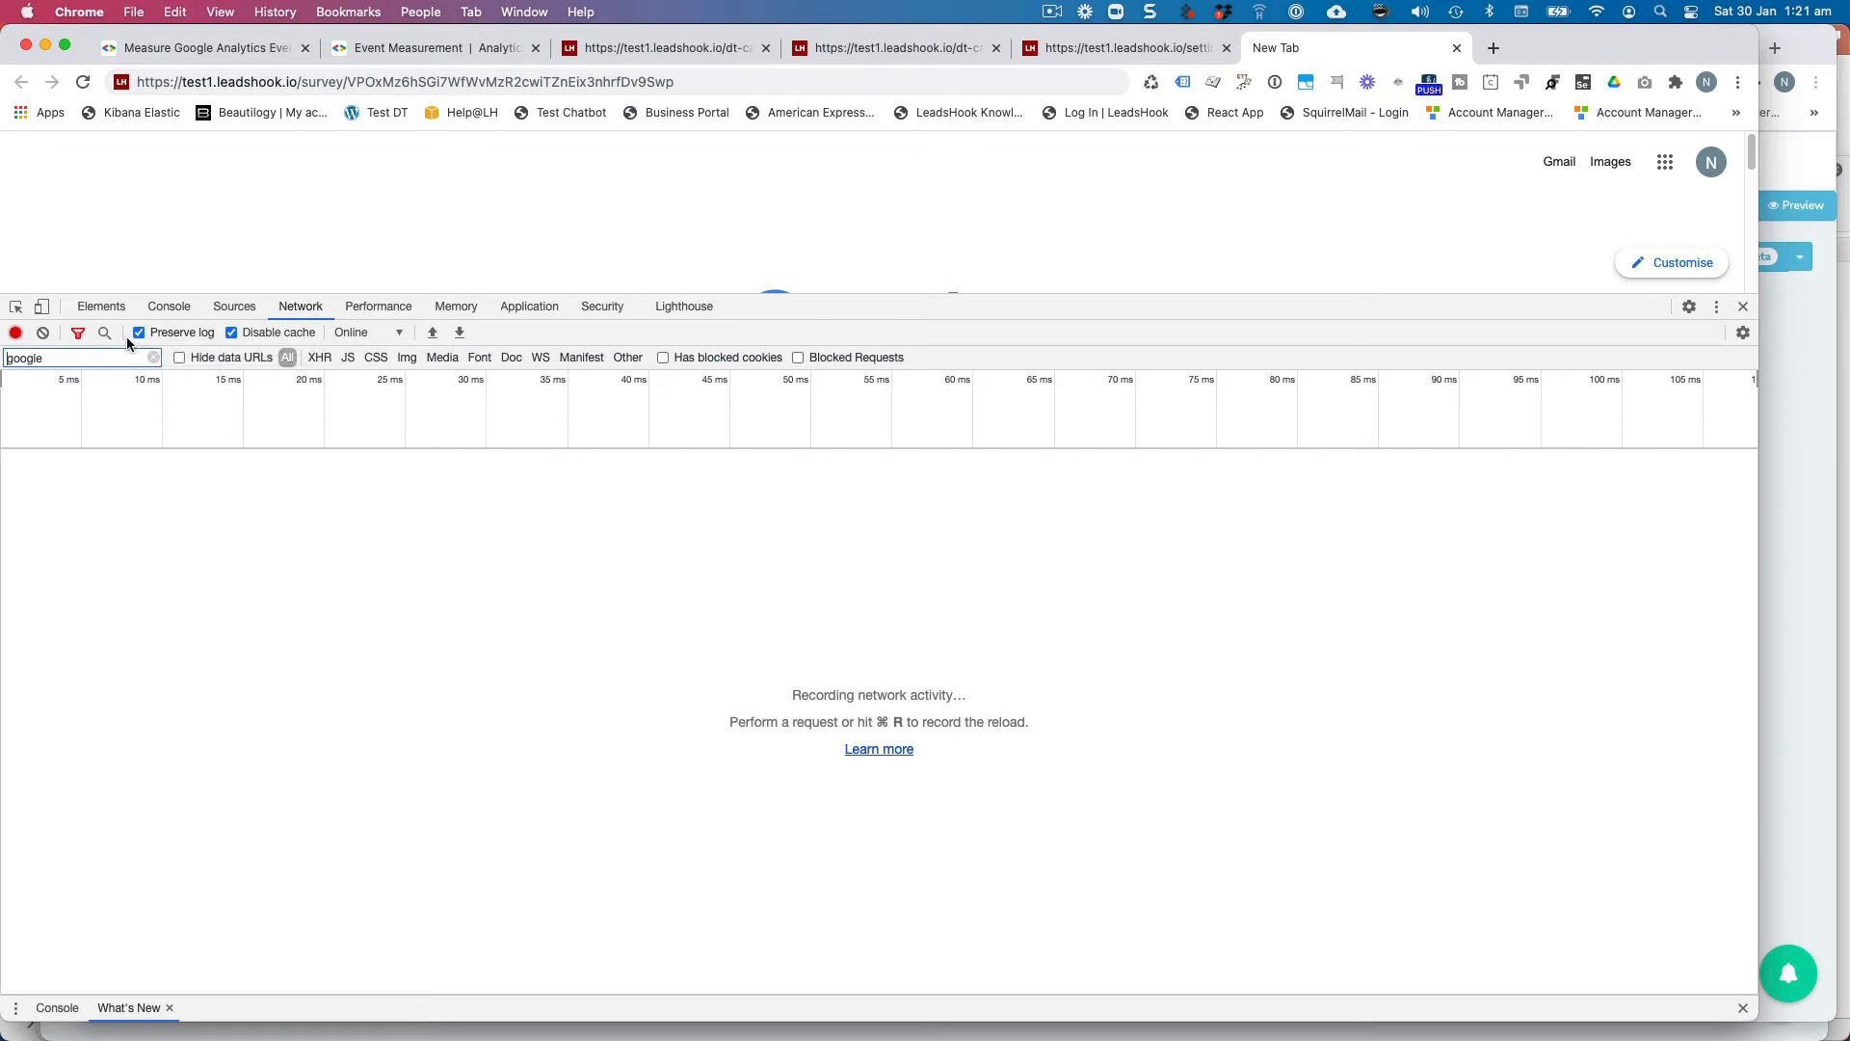
pyautogui.click(706, 84)
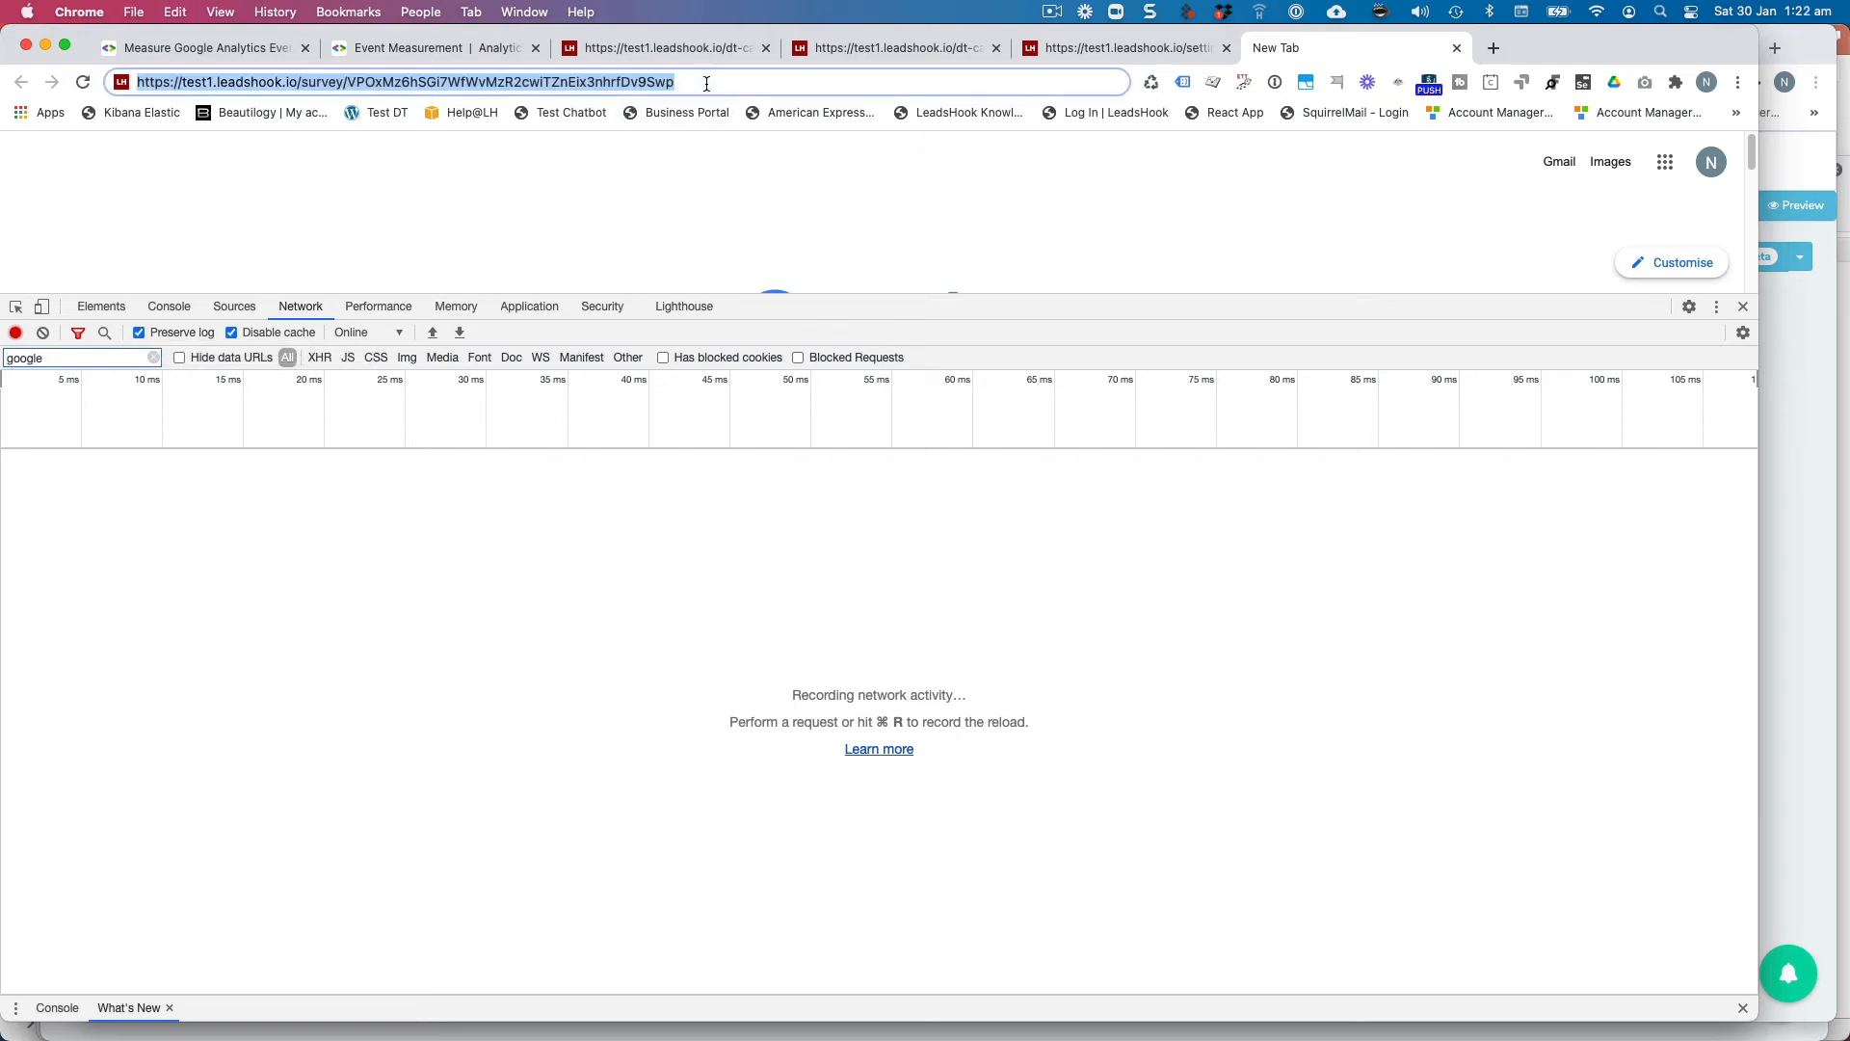
pyautogui.click(706, 84)
pyautogui.press('Return')
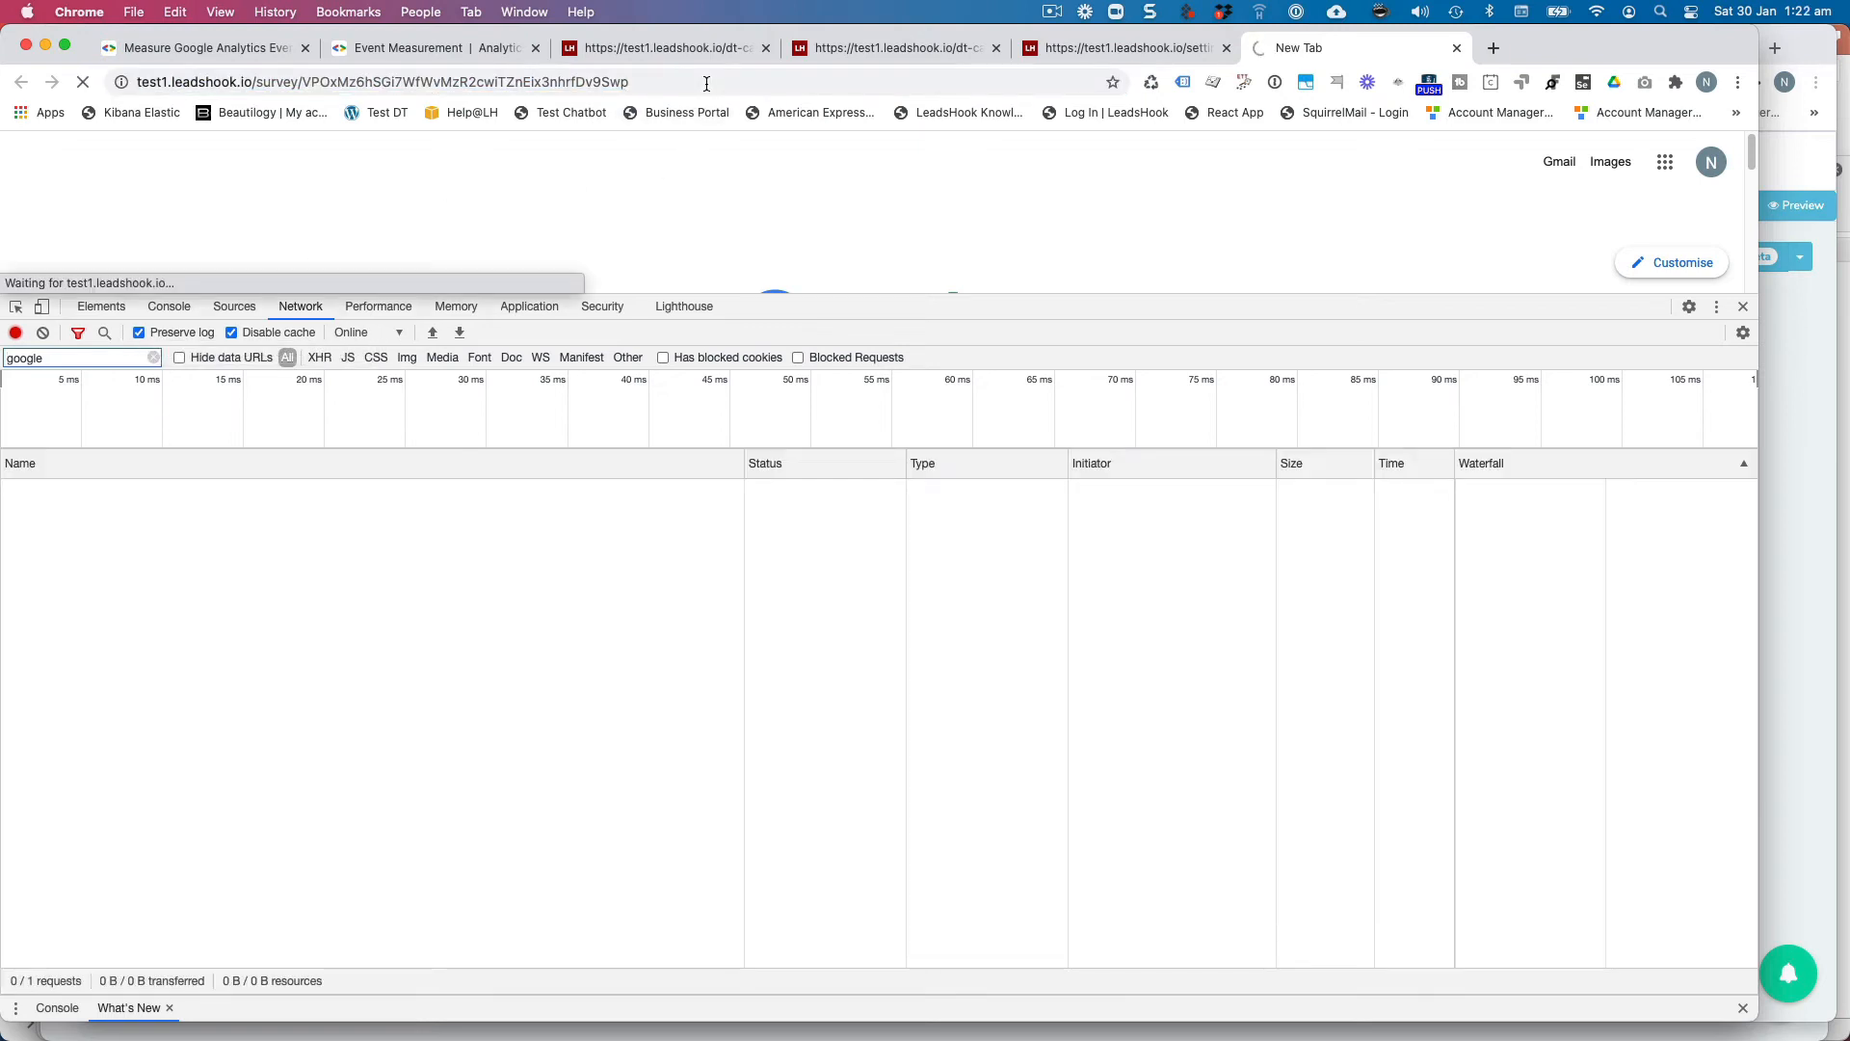
# Close the direct link dialog of GTM-Analytics.Js Events and check which scripts are attached to its start question.
pyautogui.click(663, 49)
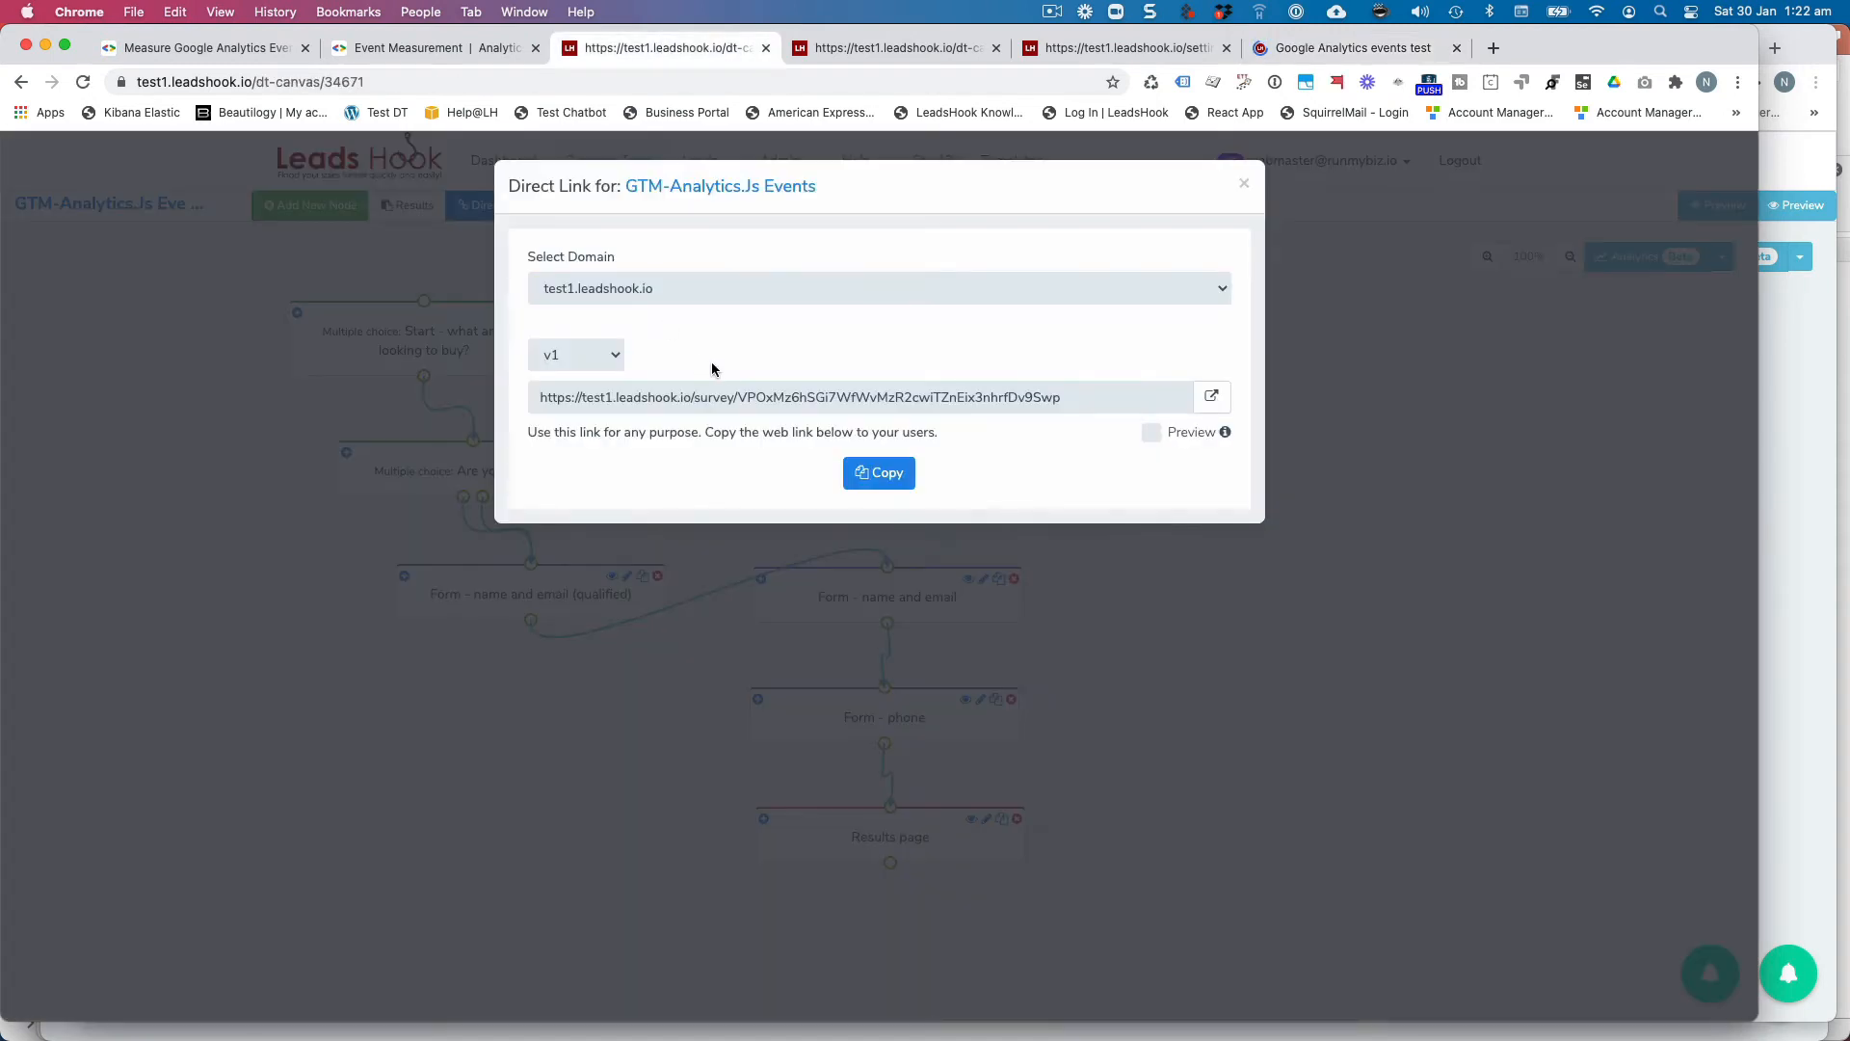
pyautogui.click(1244, 184)
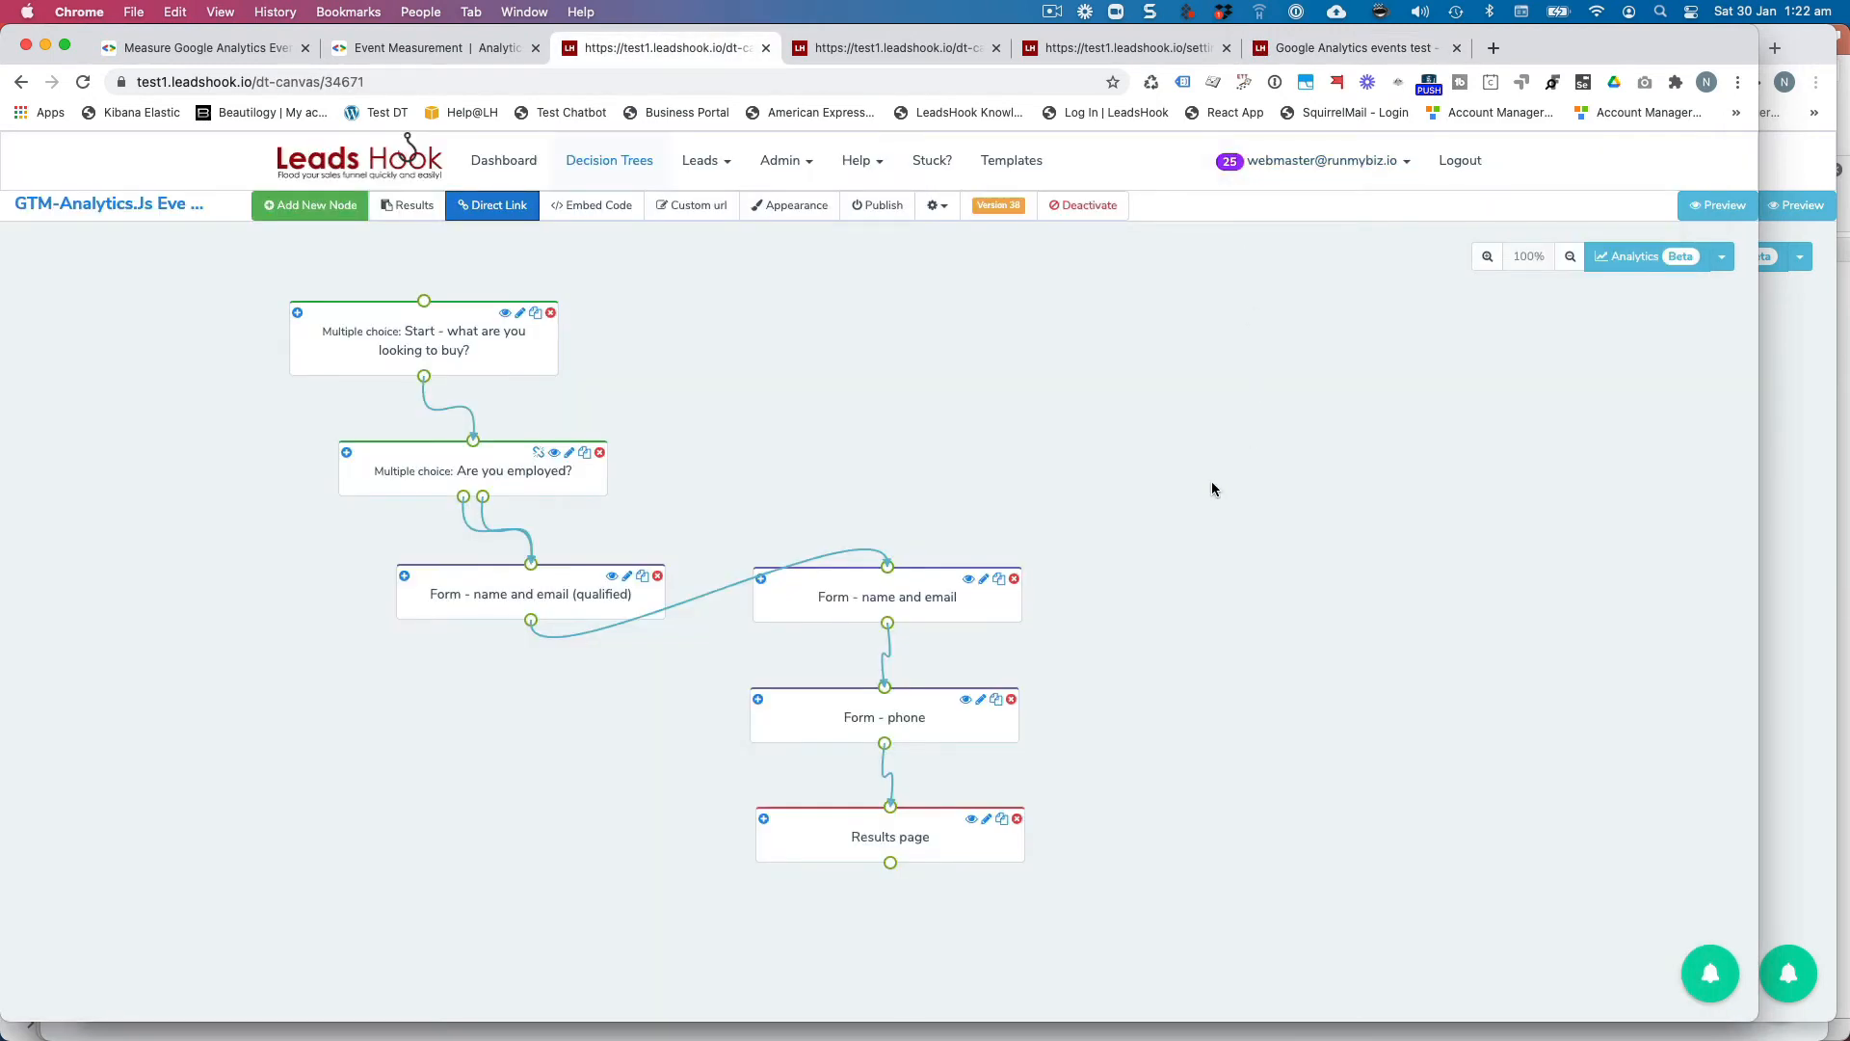
pyautogui.click(489, 335)
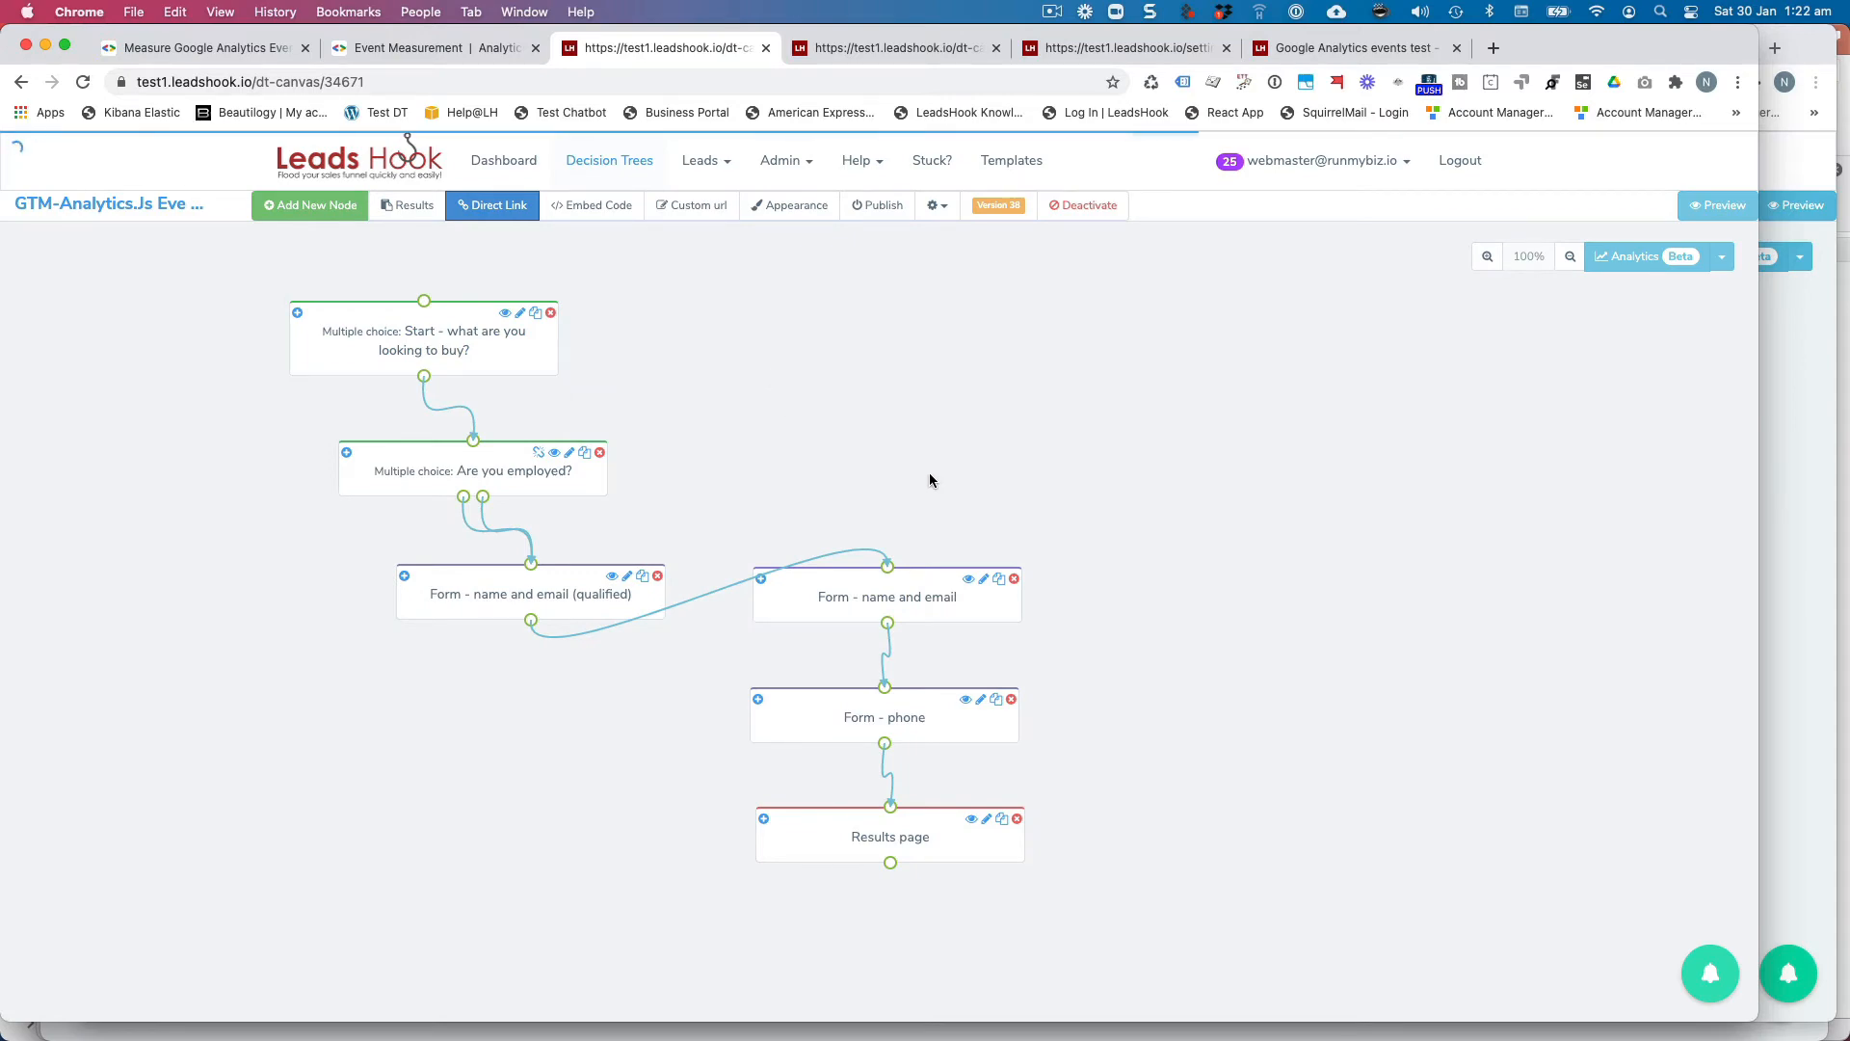
pyautogui.scroll(-5, 1511, 714)
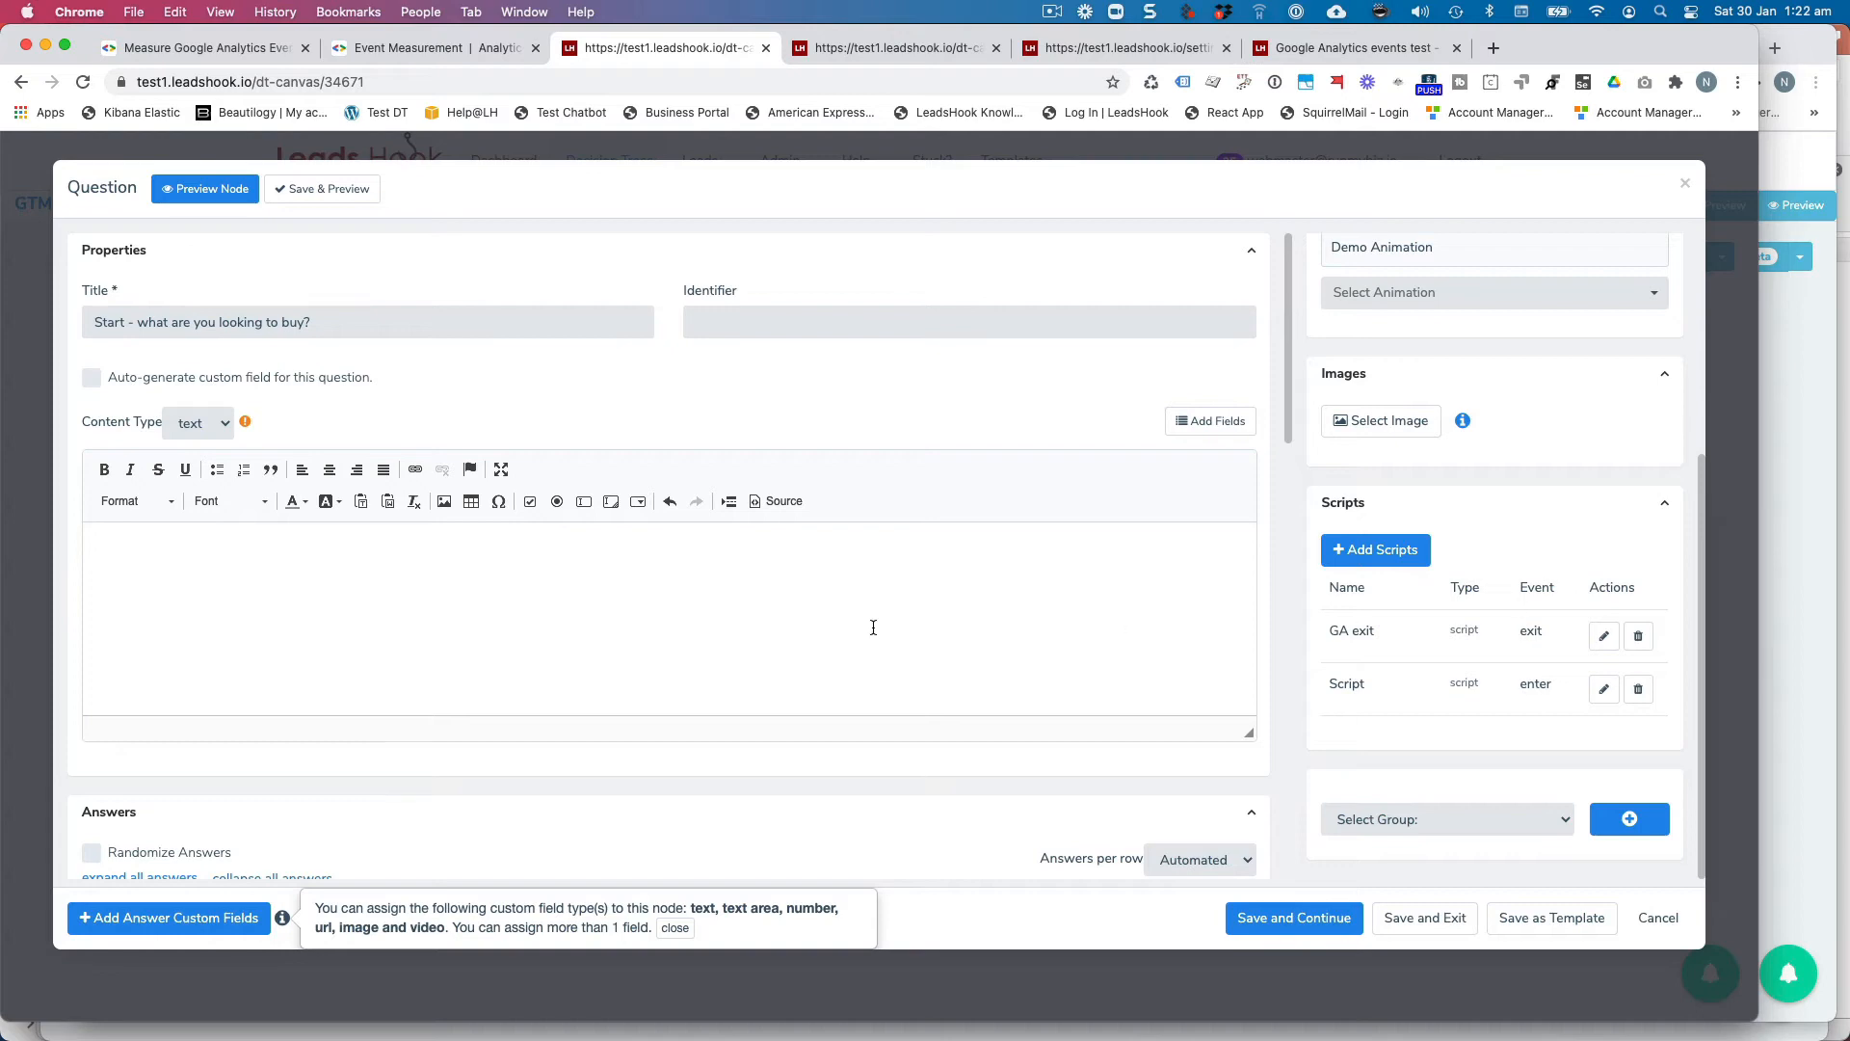
# Clear the network log on the survey page and answer the start question with Vehicle to trigger the exit script.
pyautogui.click(1354, 49)
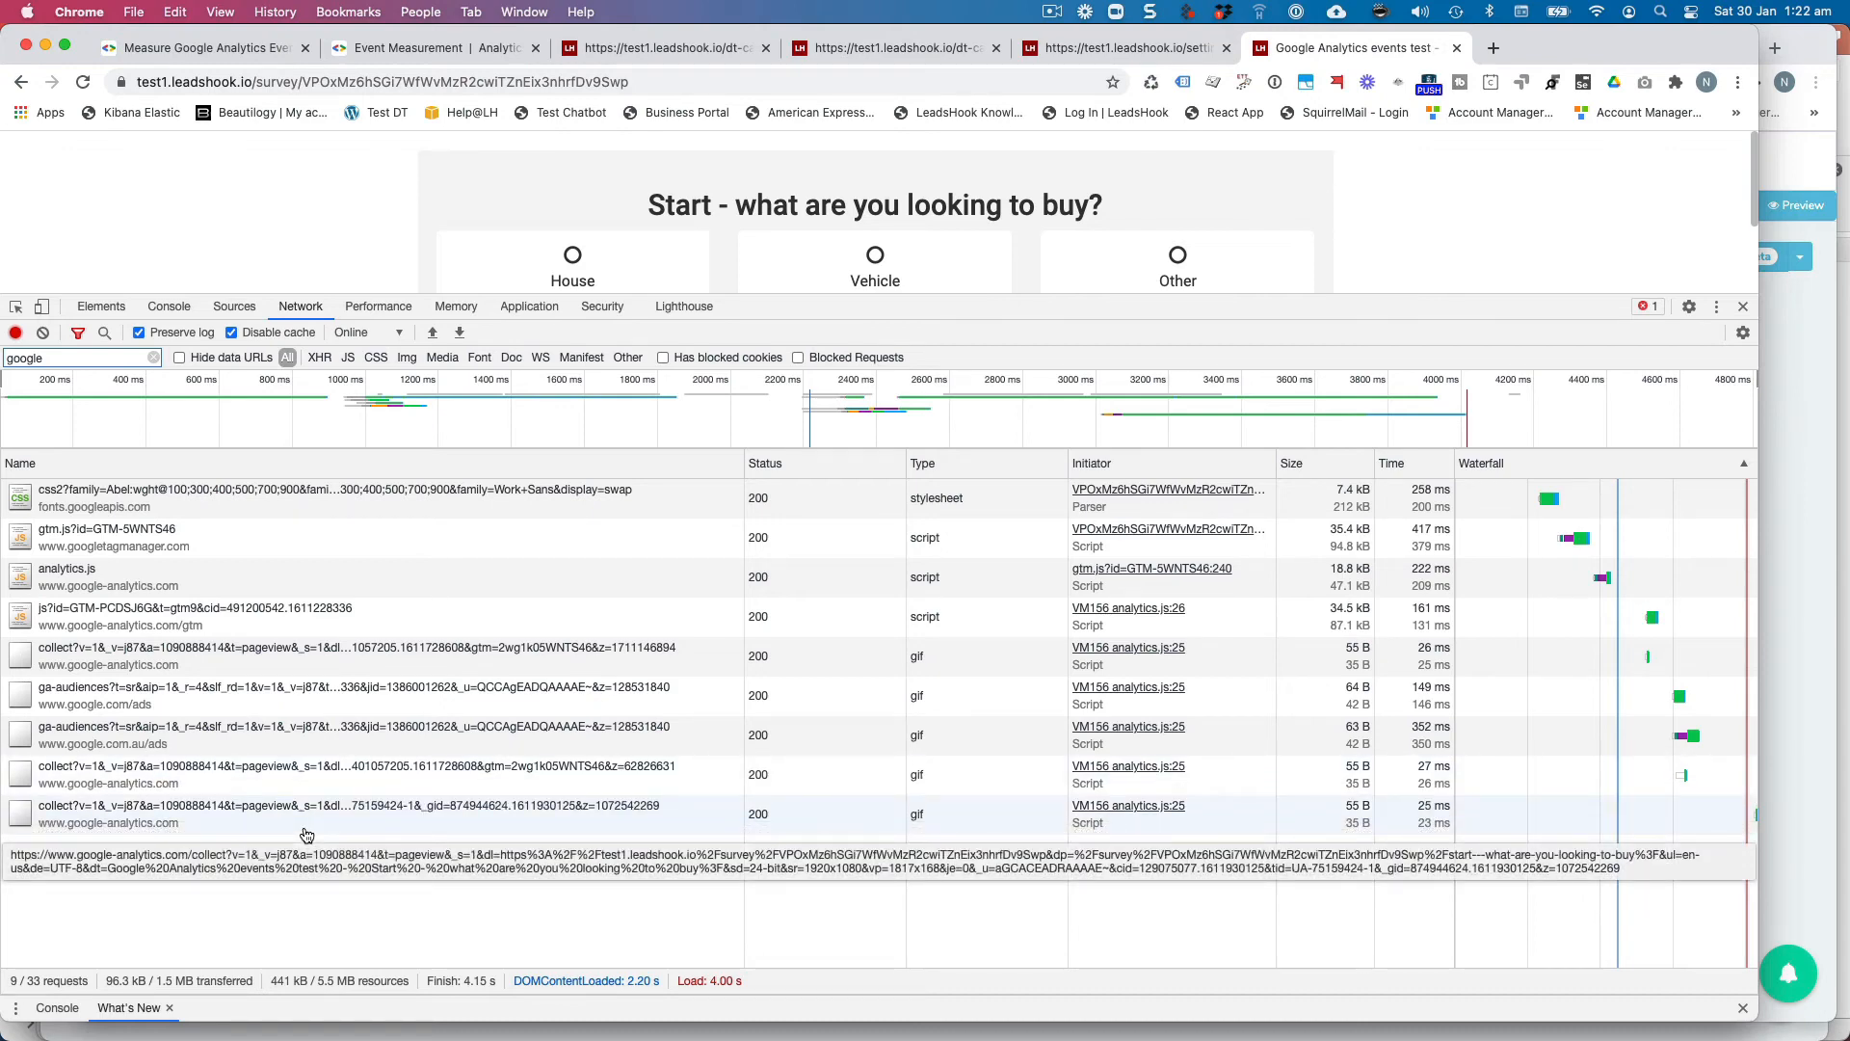
pyautogui.click(43, 335)
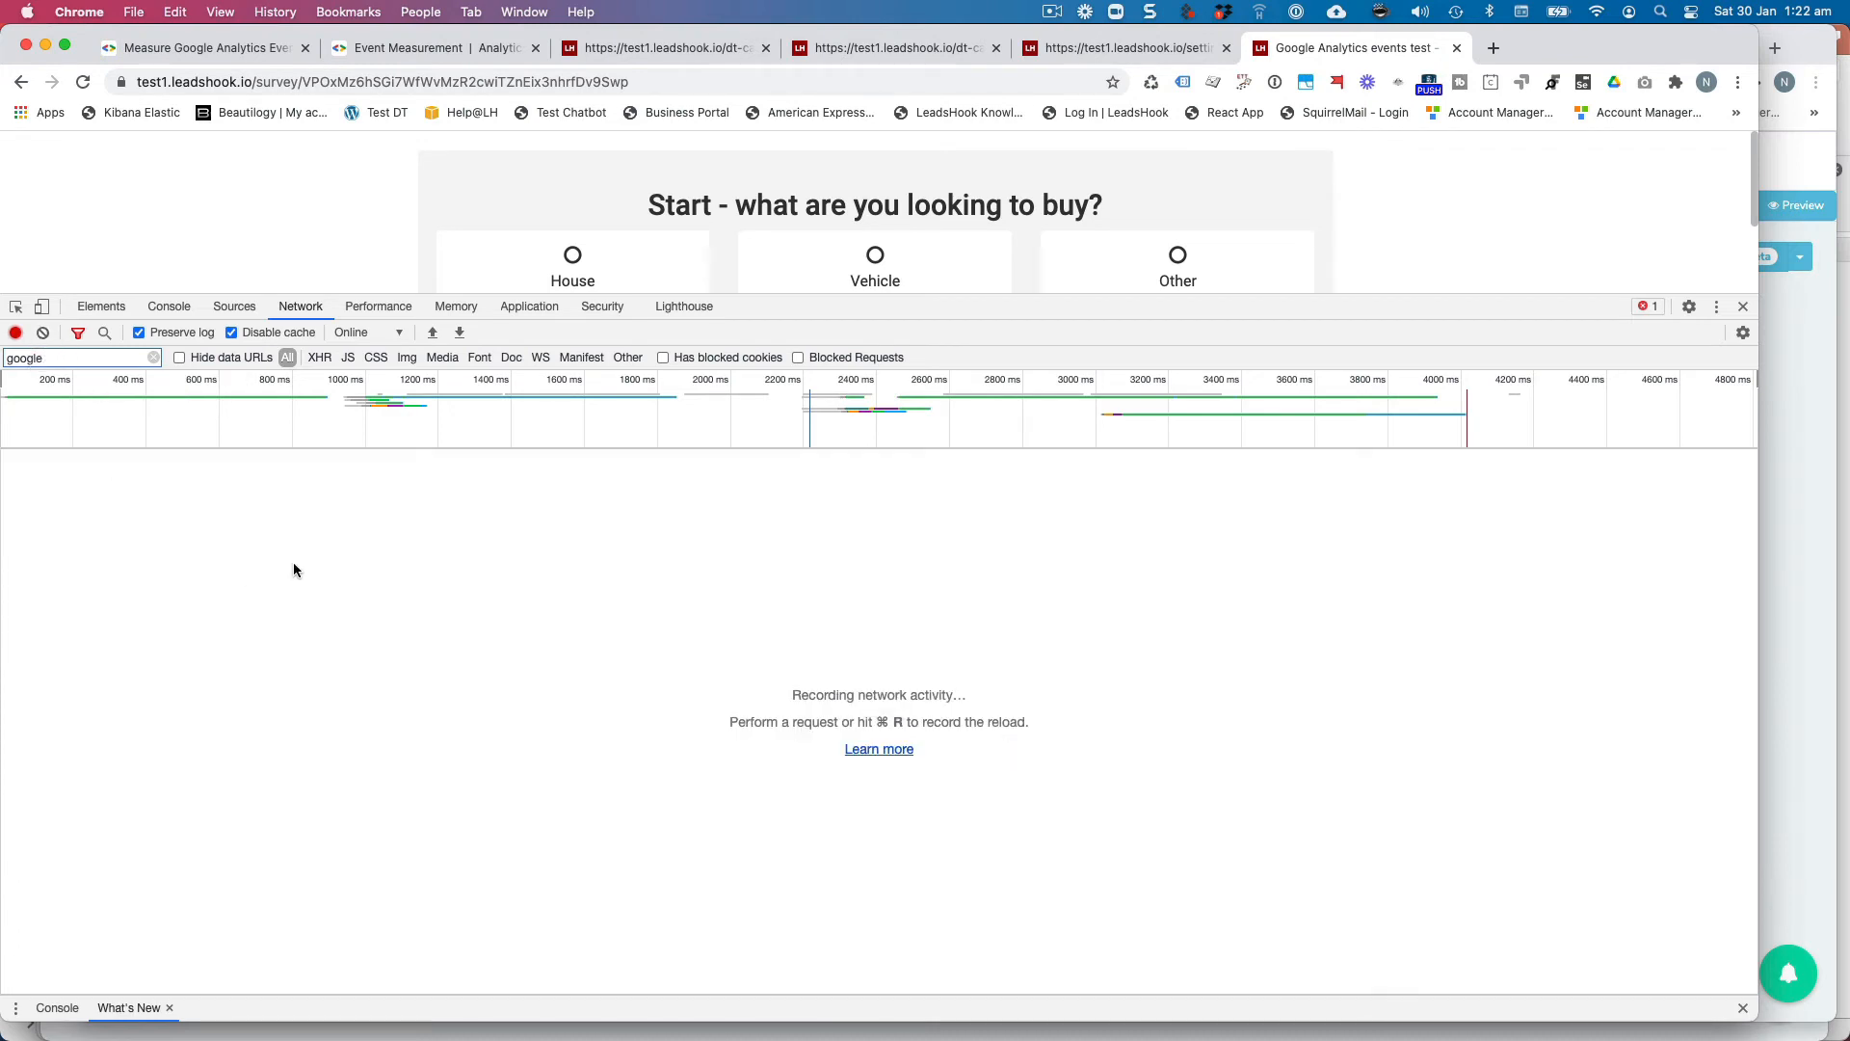
pyautogui.click(821, 278)
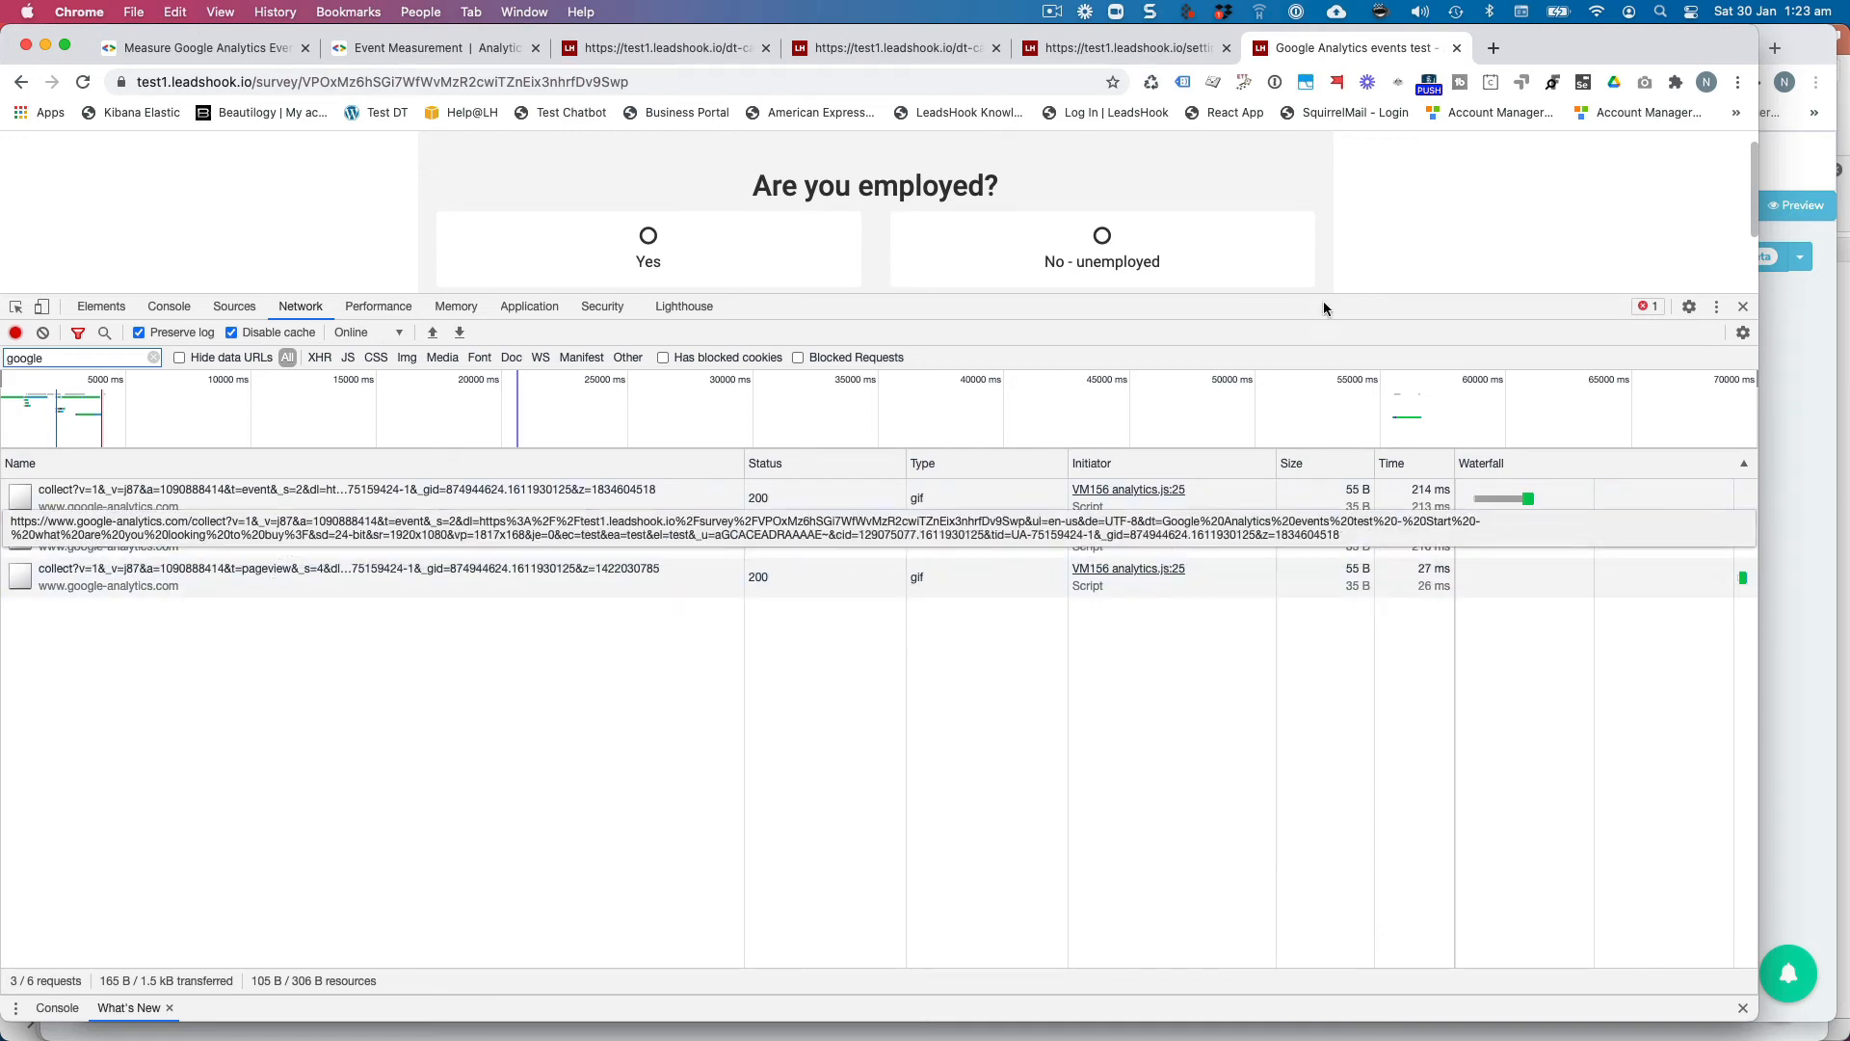
# Close the start question's editor without saving and inspect the event requests logged for the survey page.
pyautogui.click(696, 56)
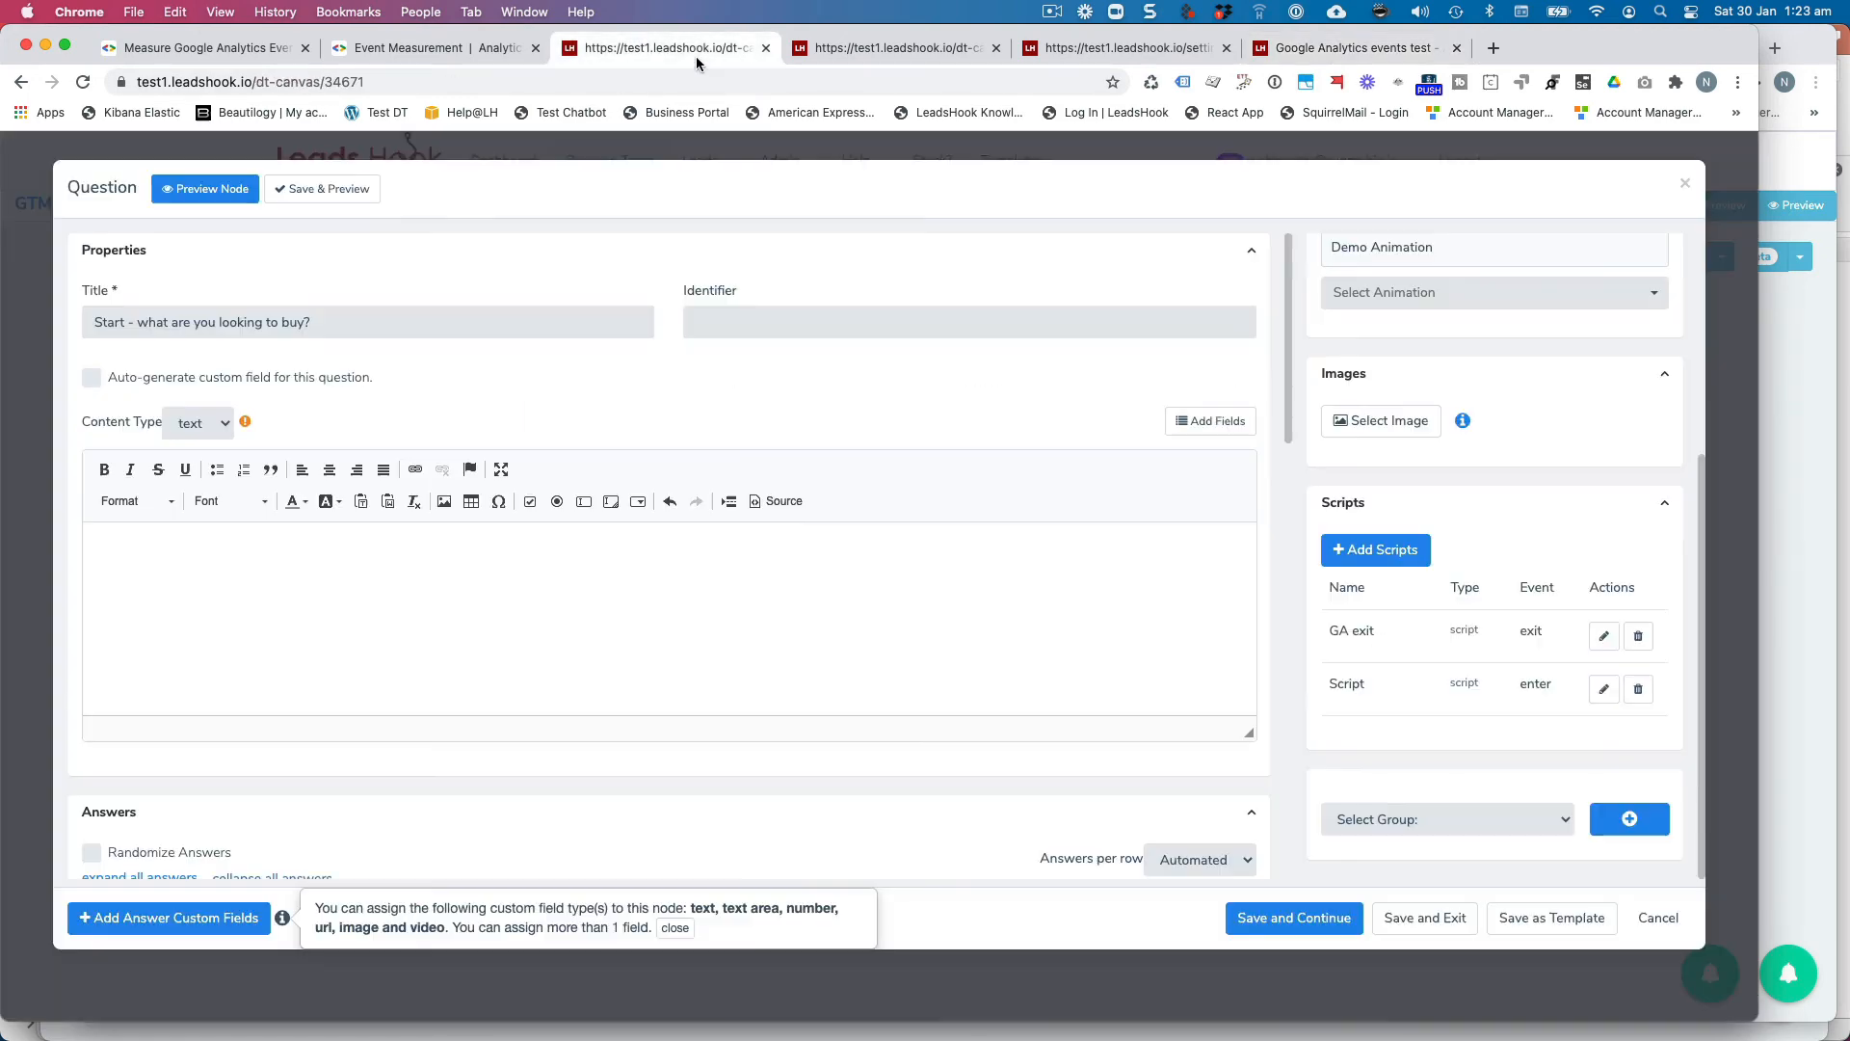
pyautogui.click(1656, 918)
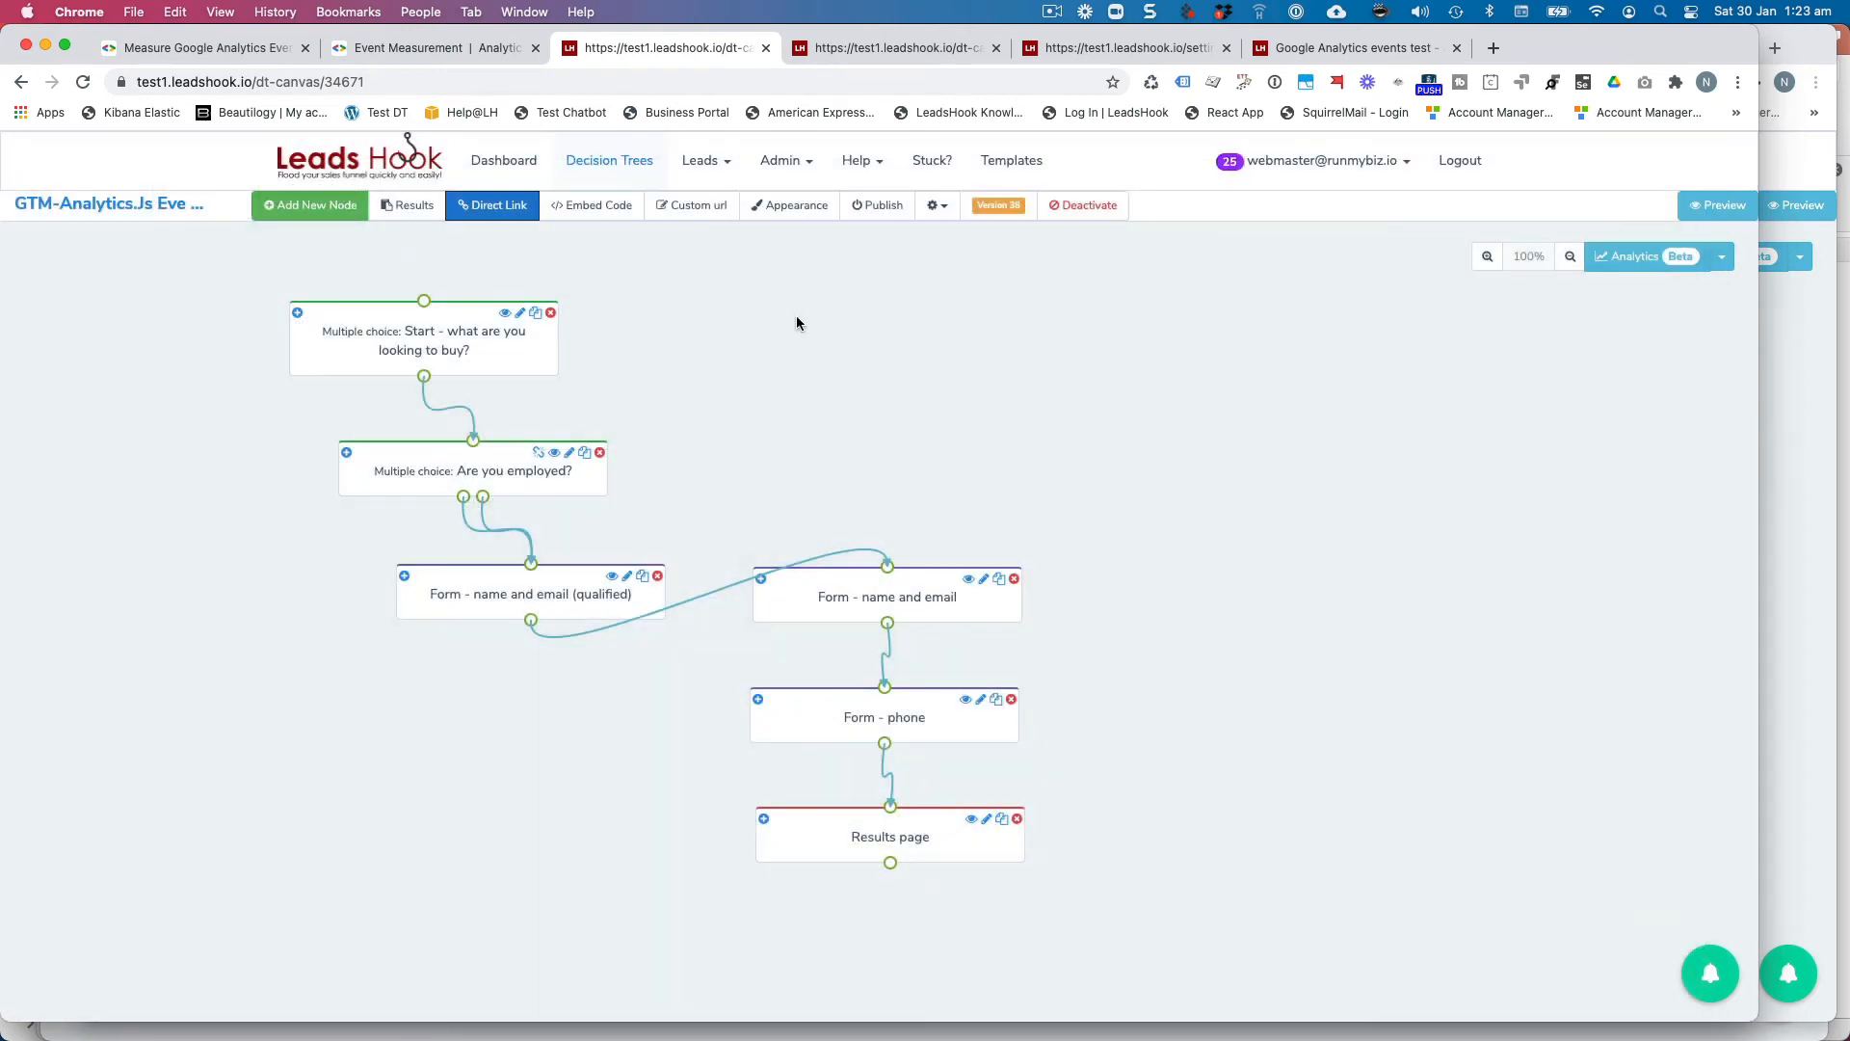
pyautogui.click(1331, 51)
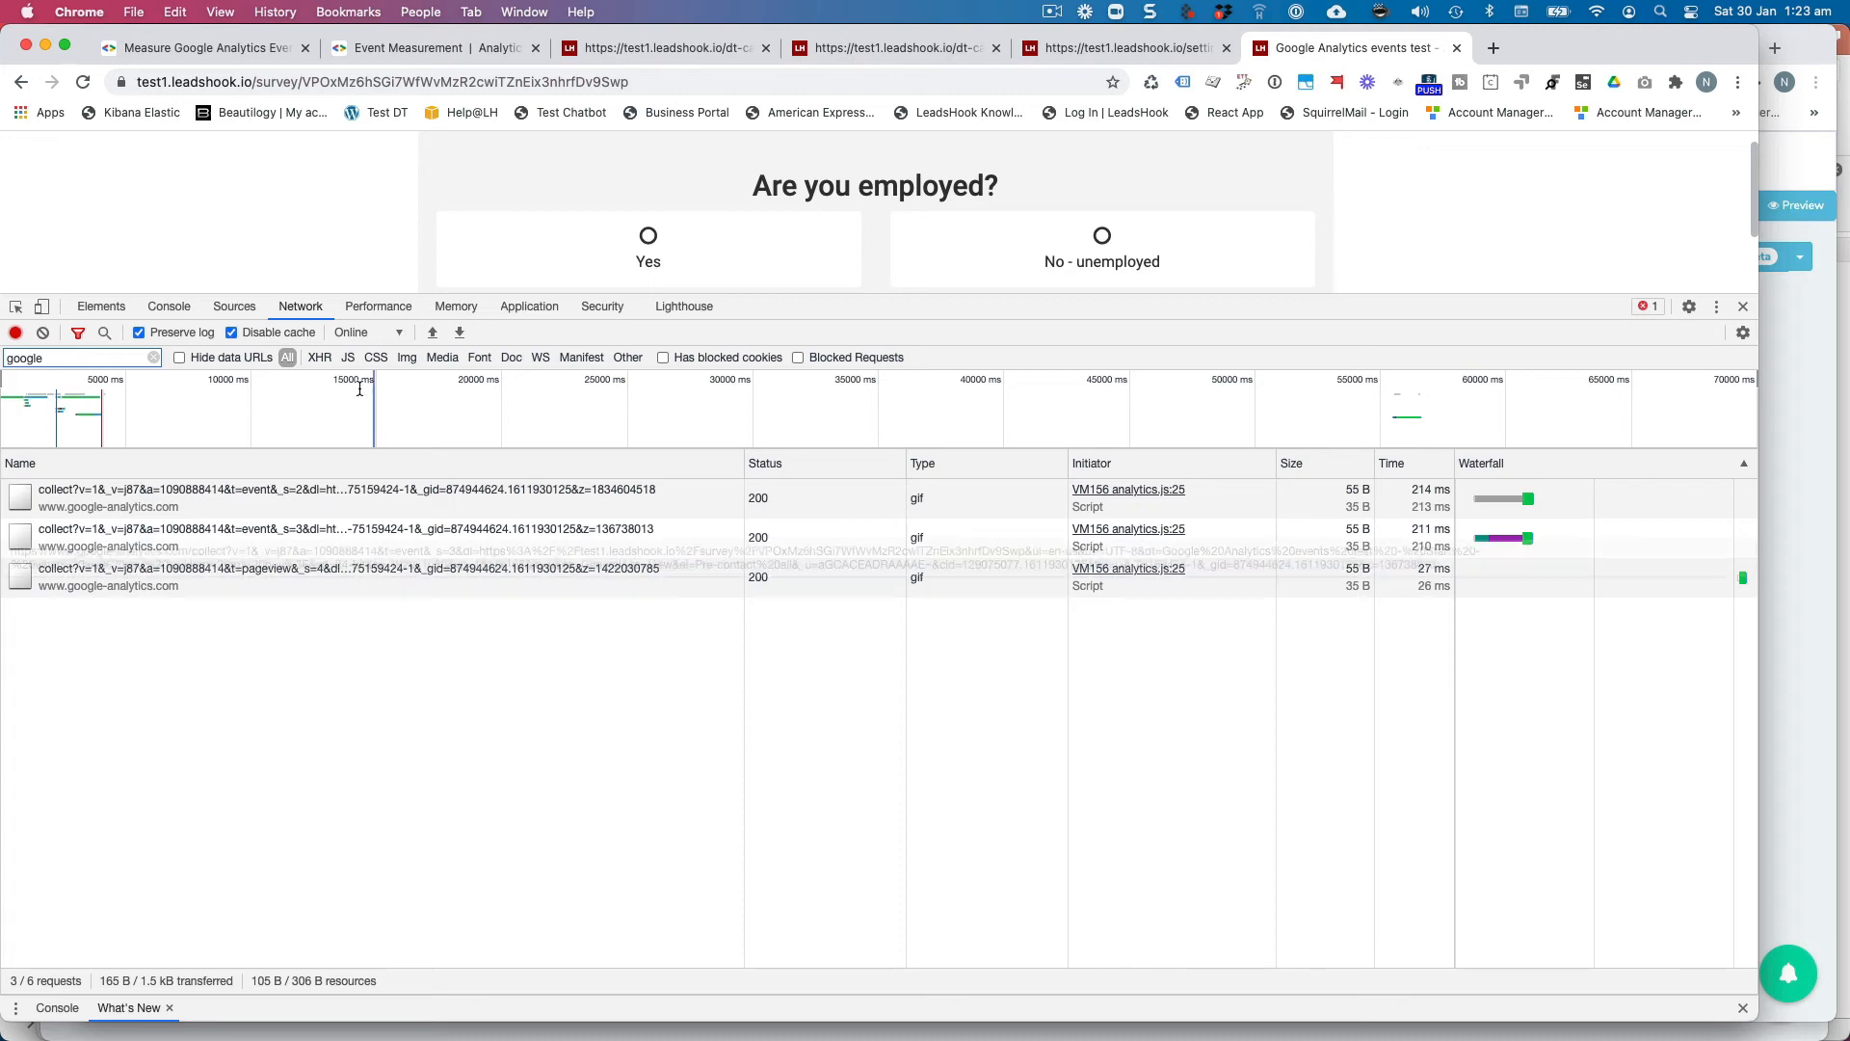
# Compare the gtag.js and analytics.js event syntax in Google's documentation and locate the Scripts option of the GTM-Analytics.Js Events decision tree.
pyautogui.click(243, 48)
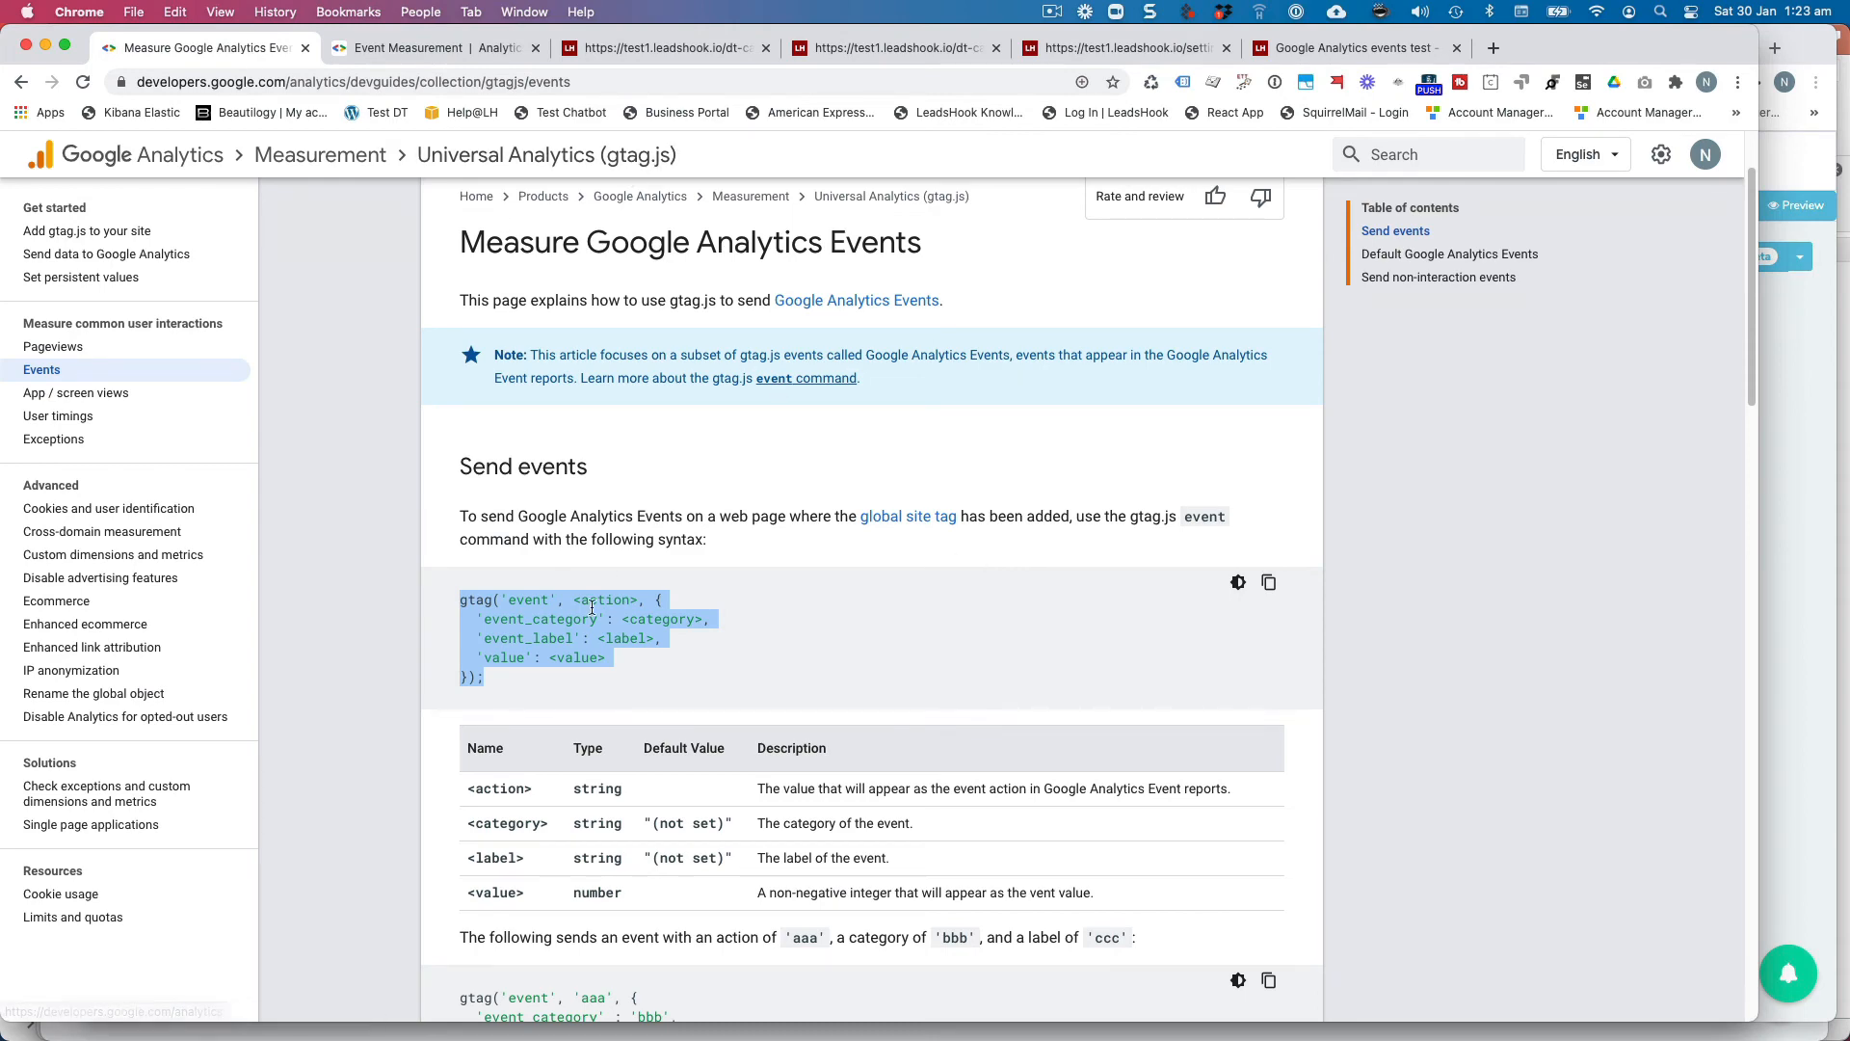
pyautogui.click(395, 48)
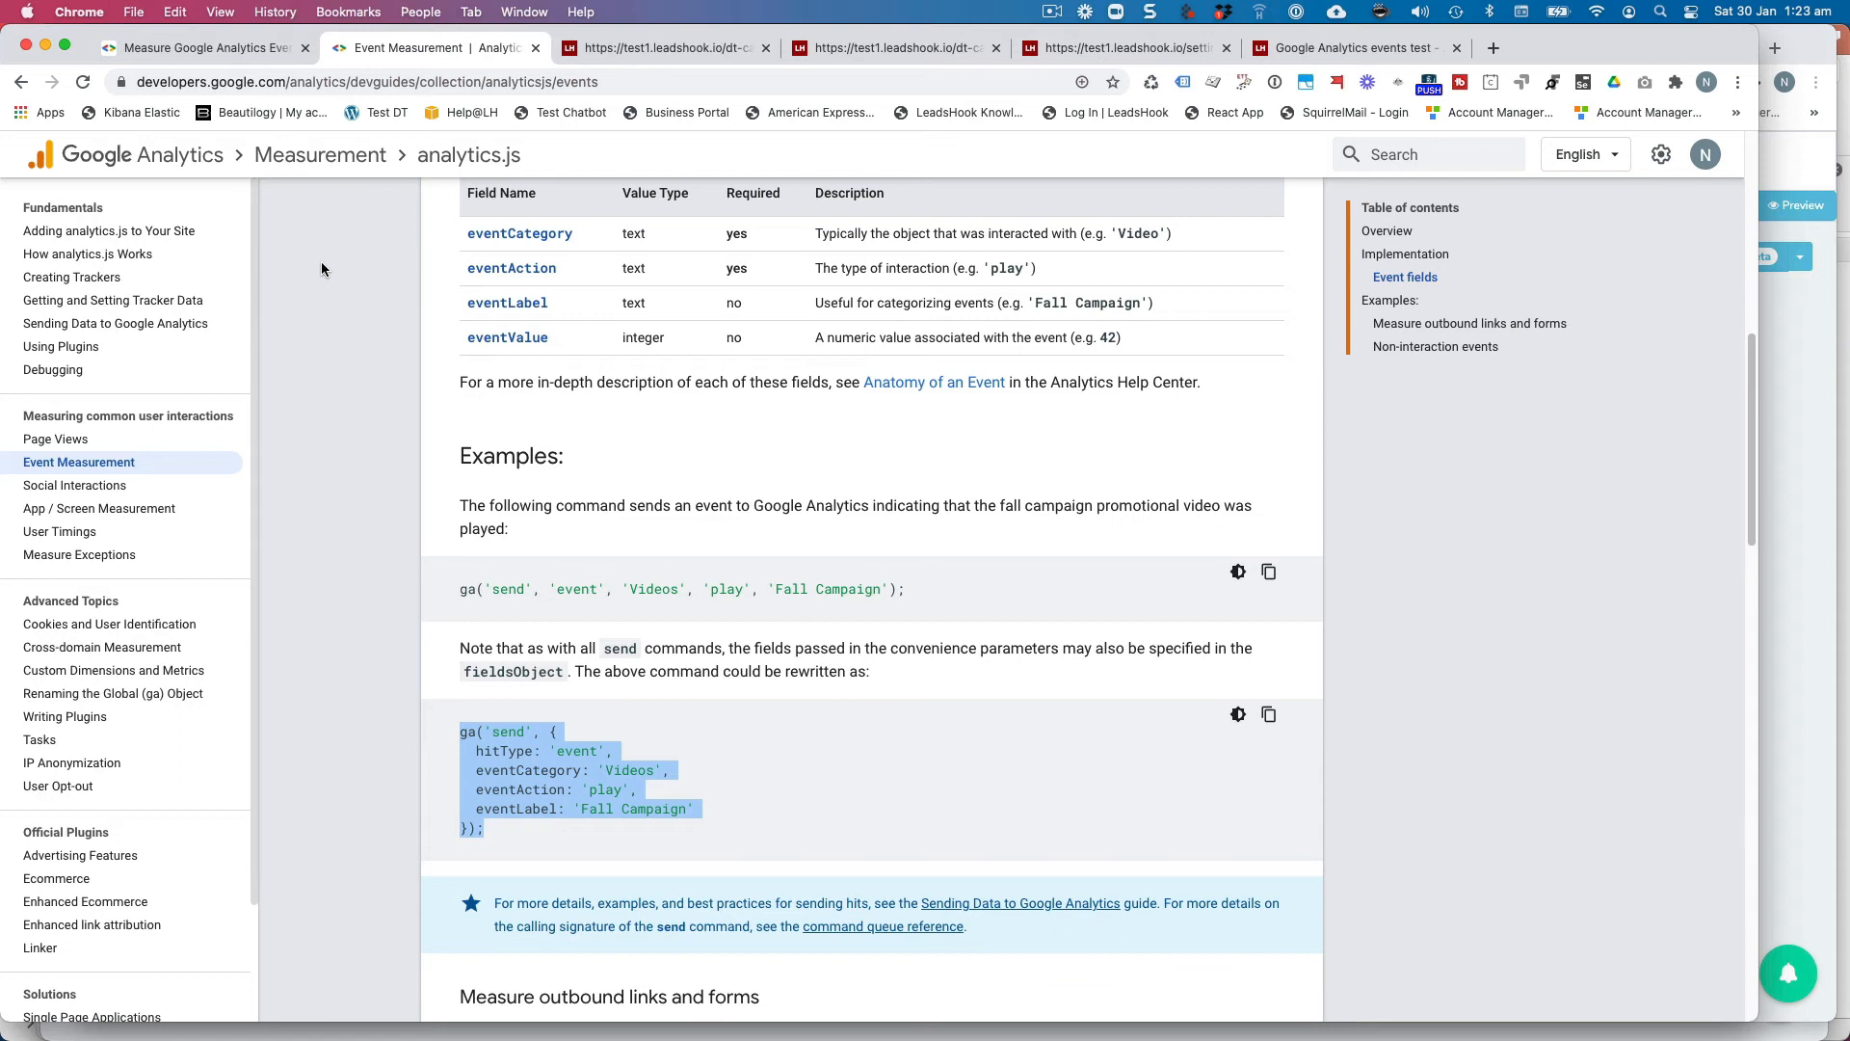
pyautogui.click(654, 50)
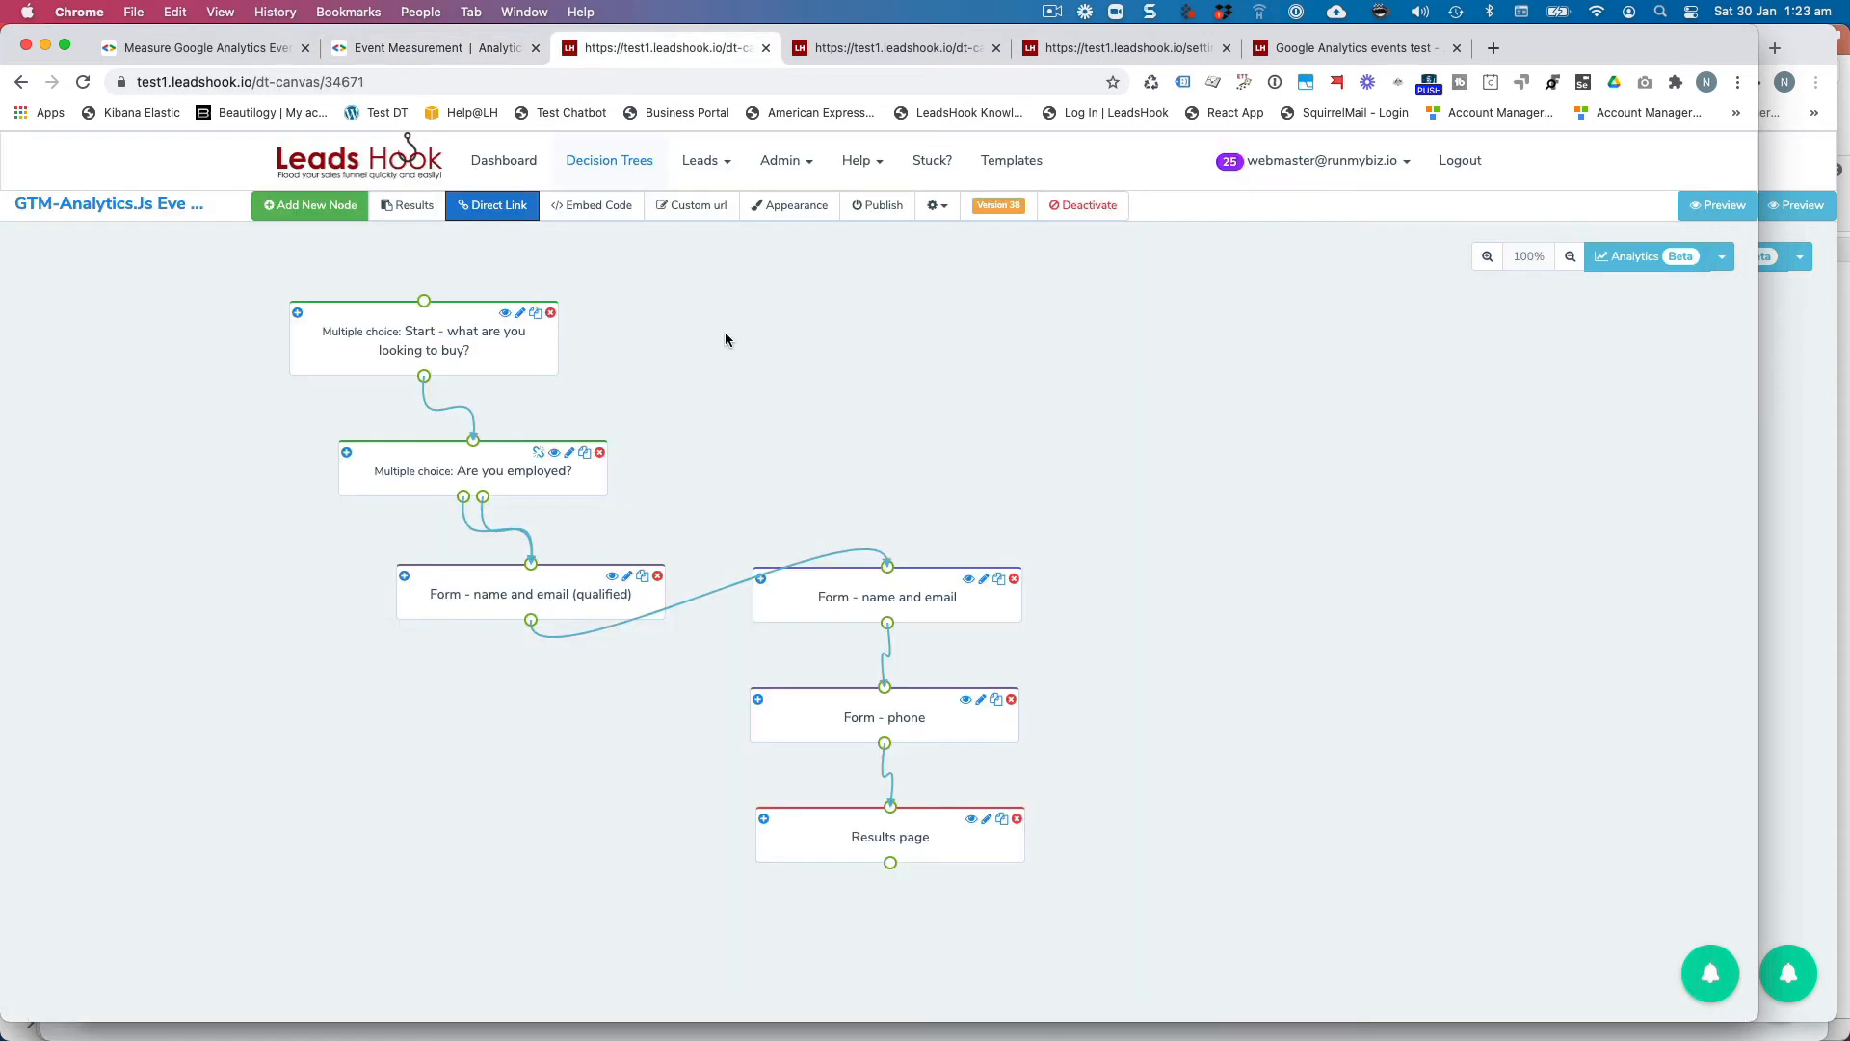
pyautogui.click(938, 210)
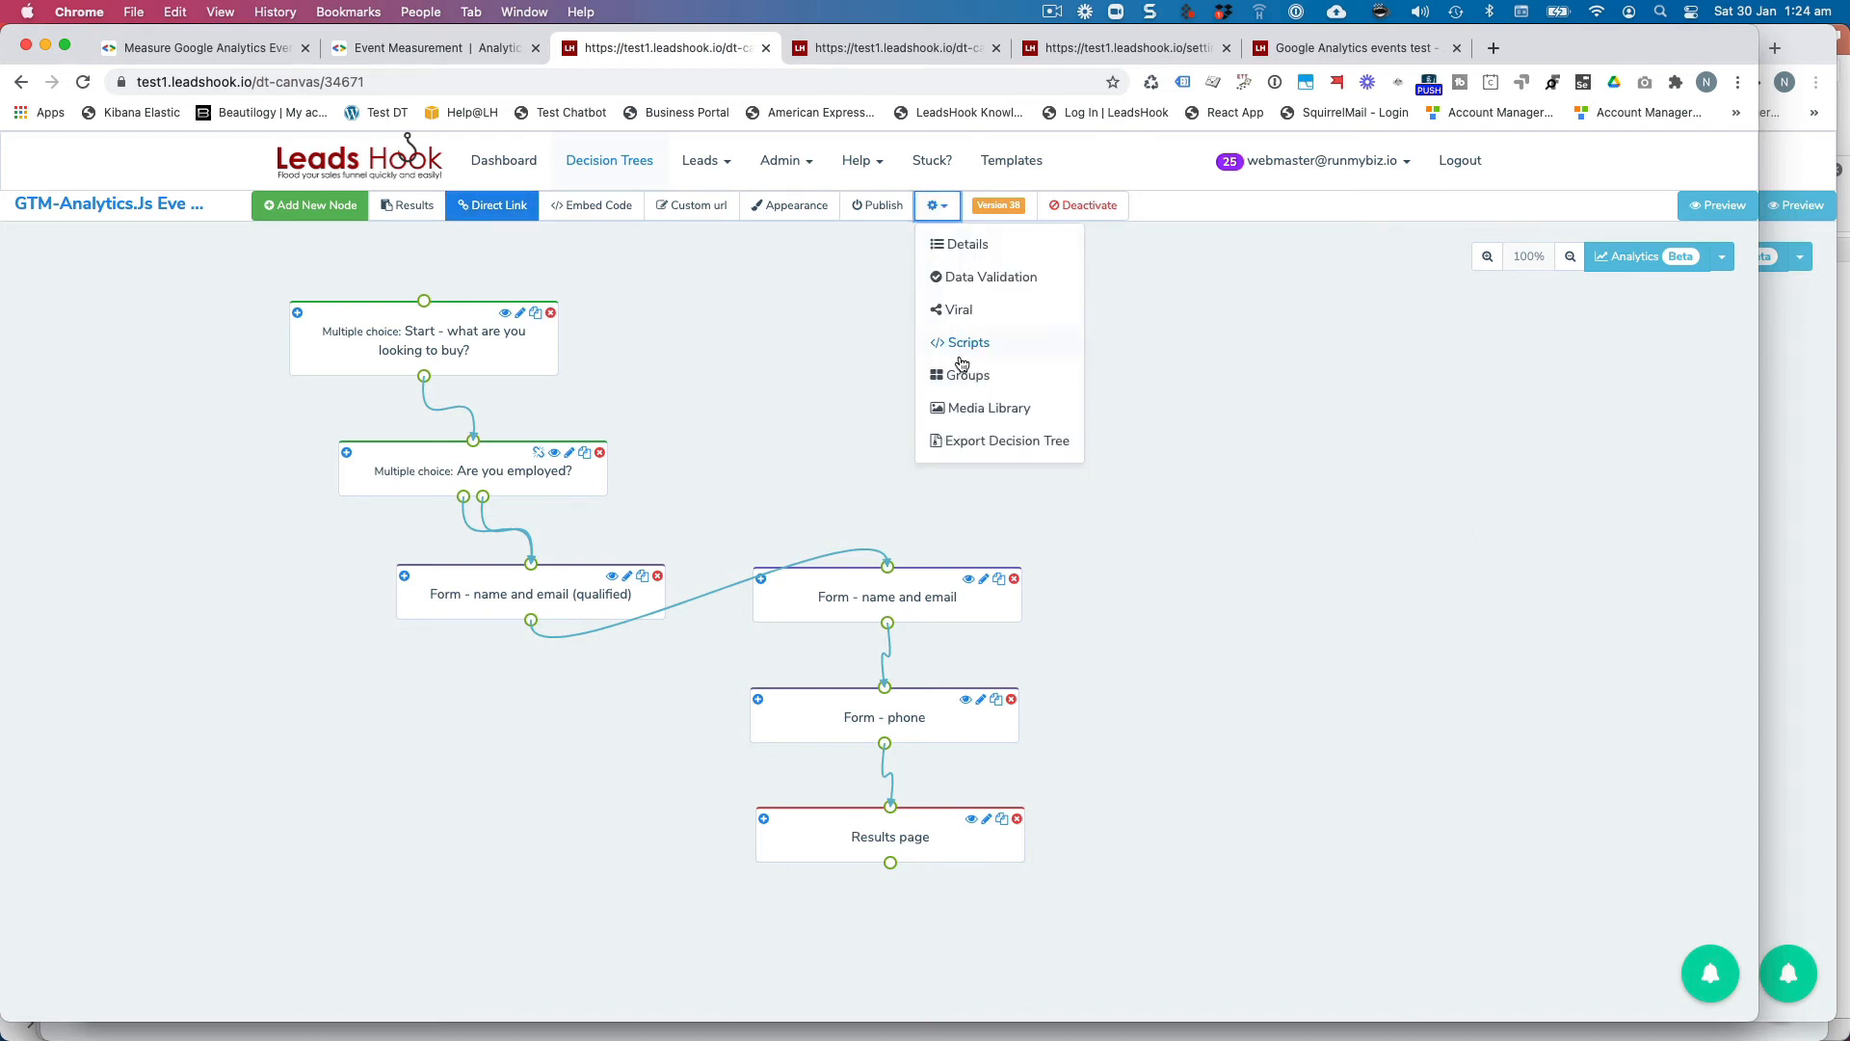
pyautogui.click(755, 350)
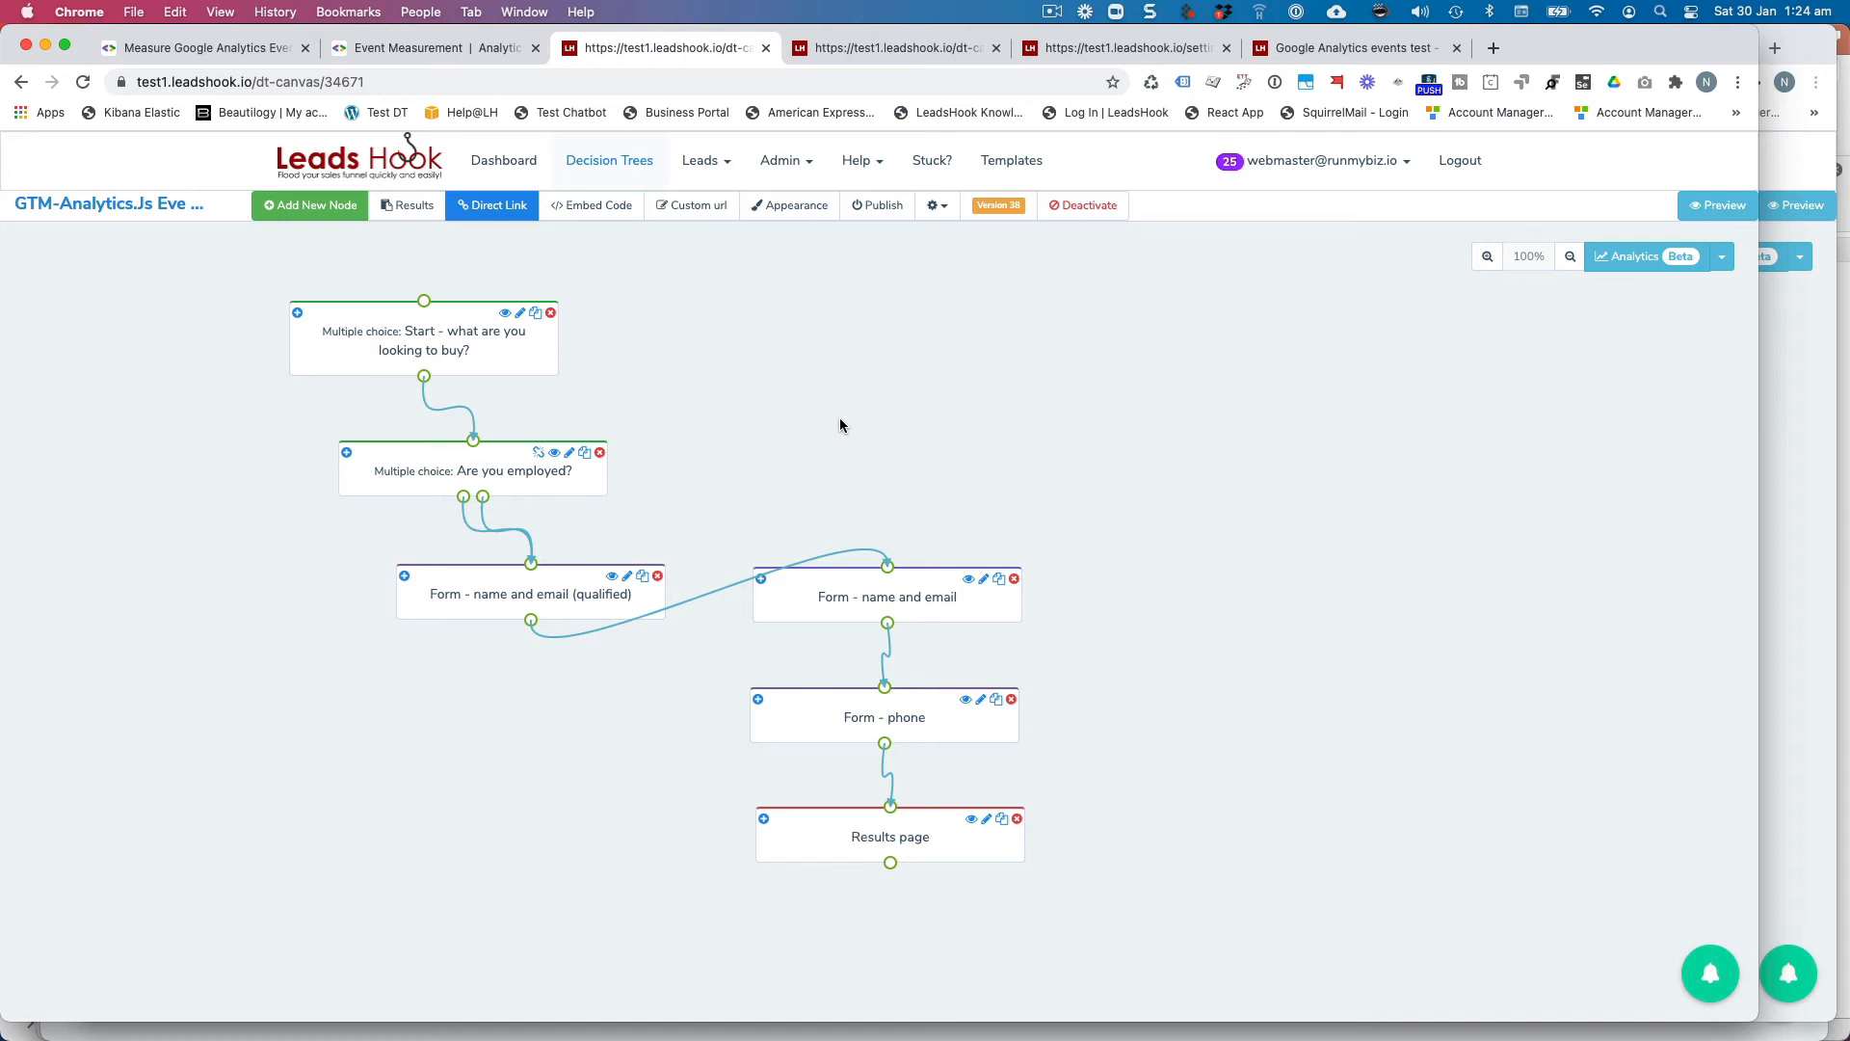
# Examine the ga send call in the GA exit script of the GTM-Analytics.Js Events start question, leaving it unedited.
pyautogui.click(491, 334)
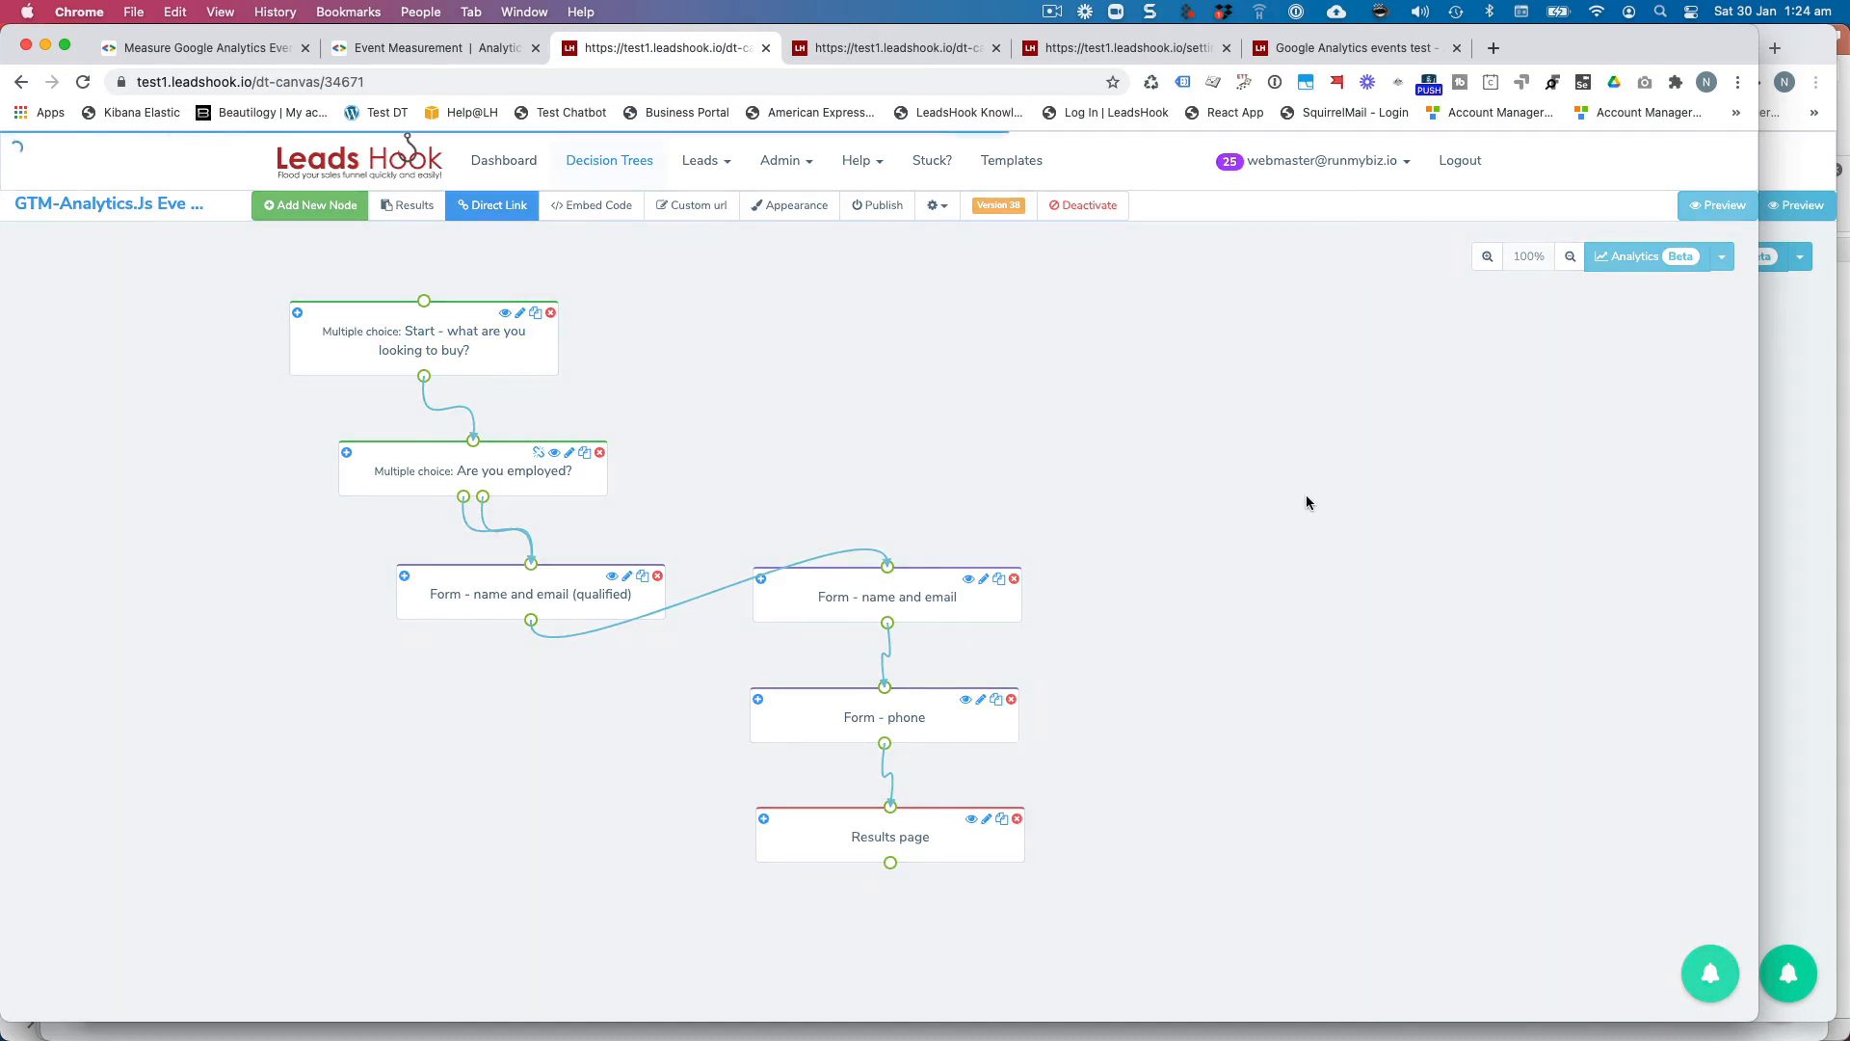
pyautogui.scroll(-3, 1445, 501)
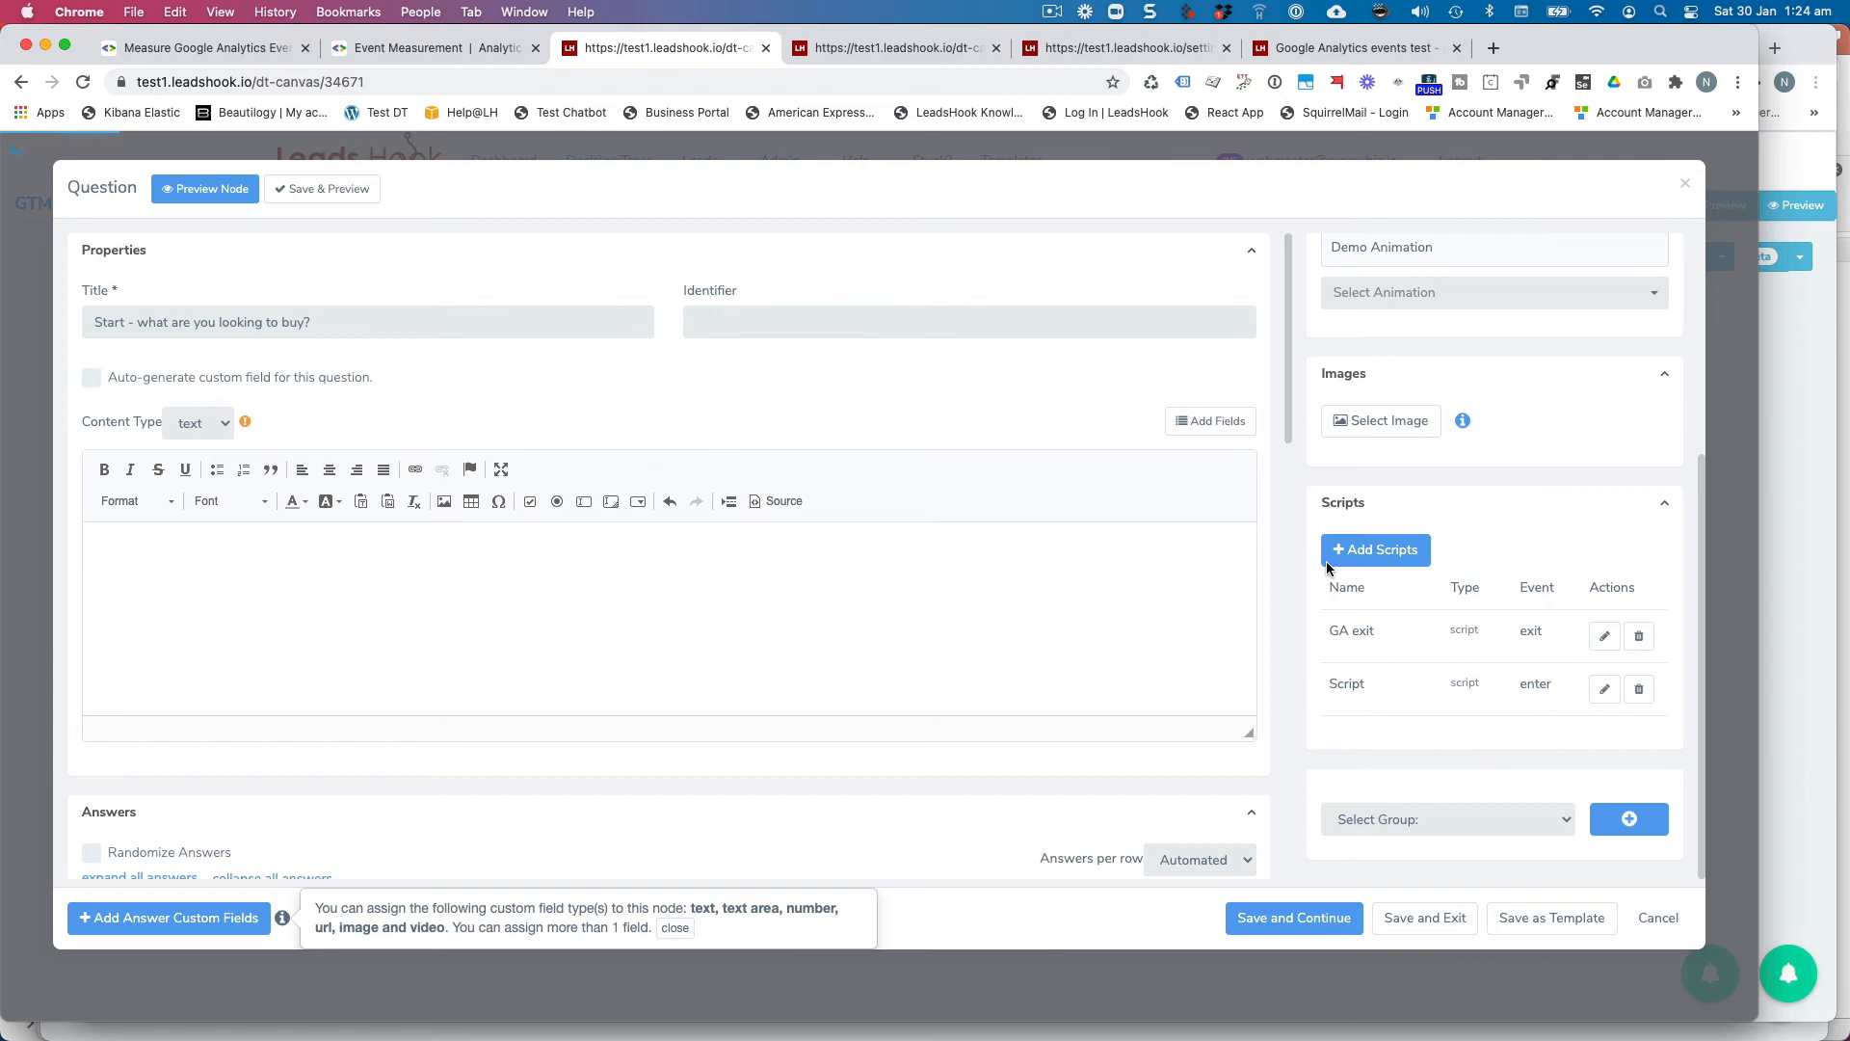
pyautogui.click(1604, 636)
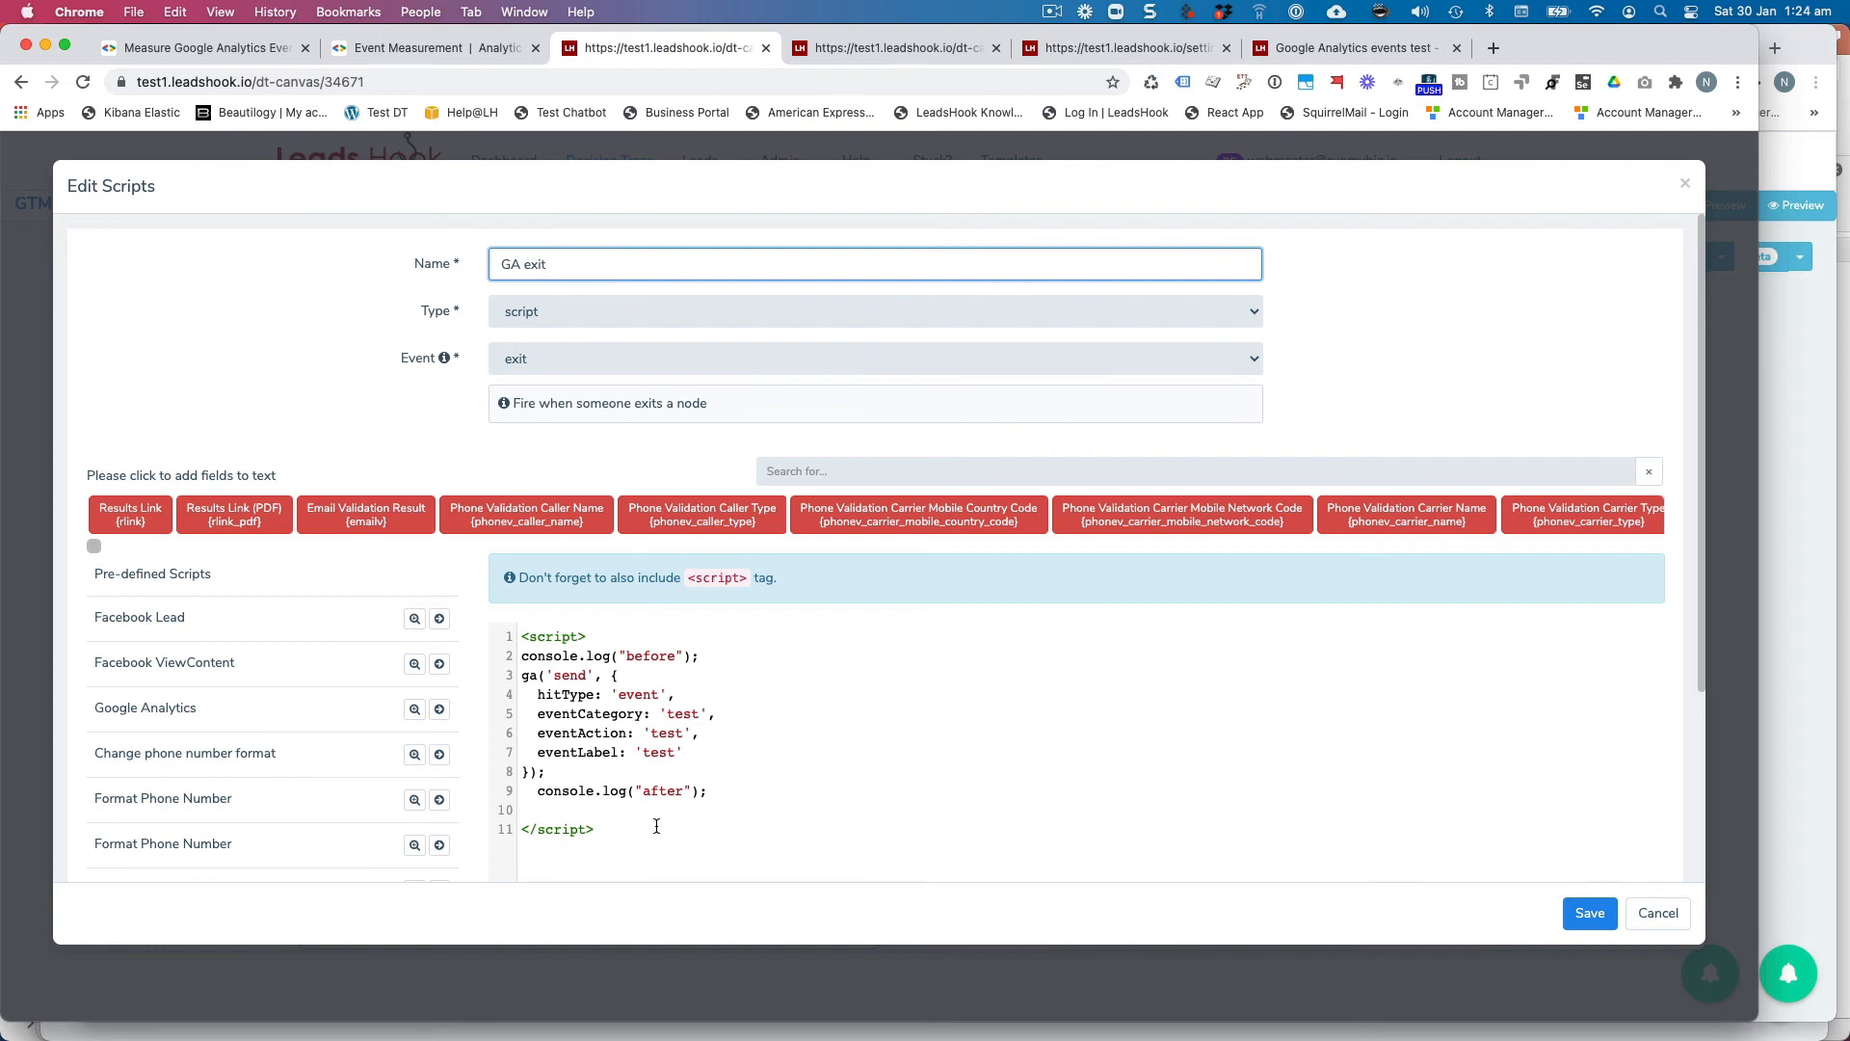
pyautogui.click(521, 675)
pyautogui.doubleClick(533, 675)
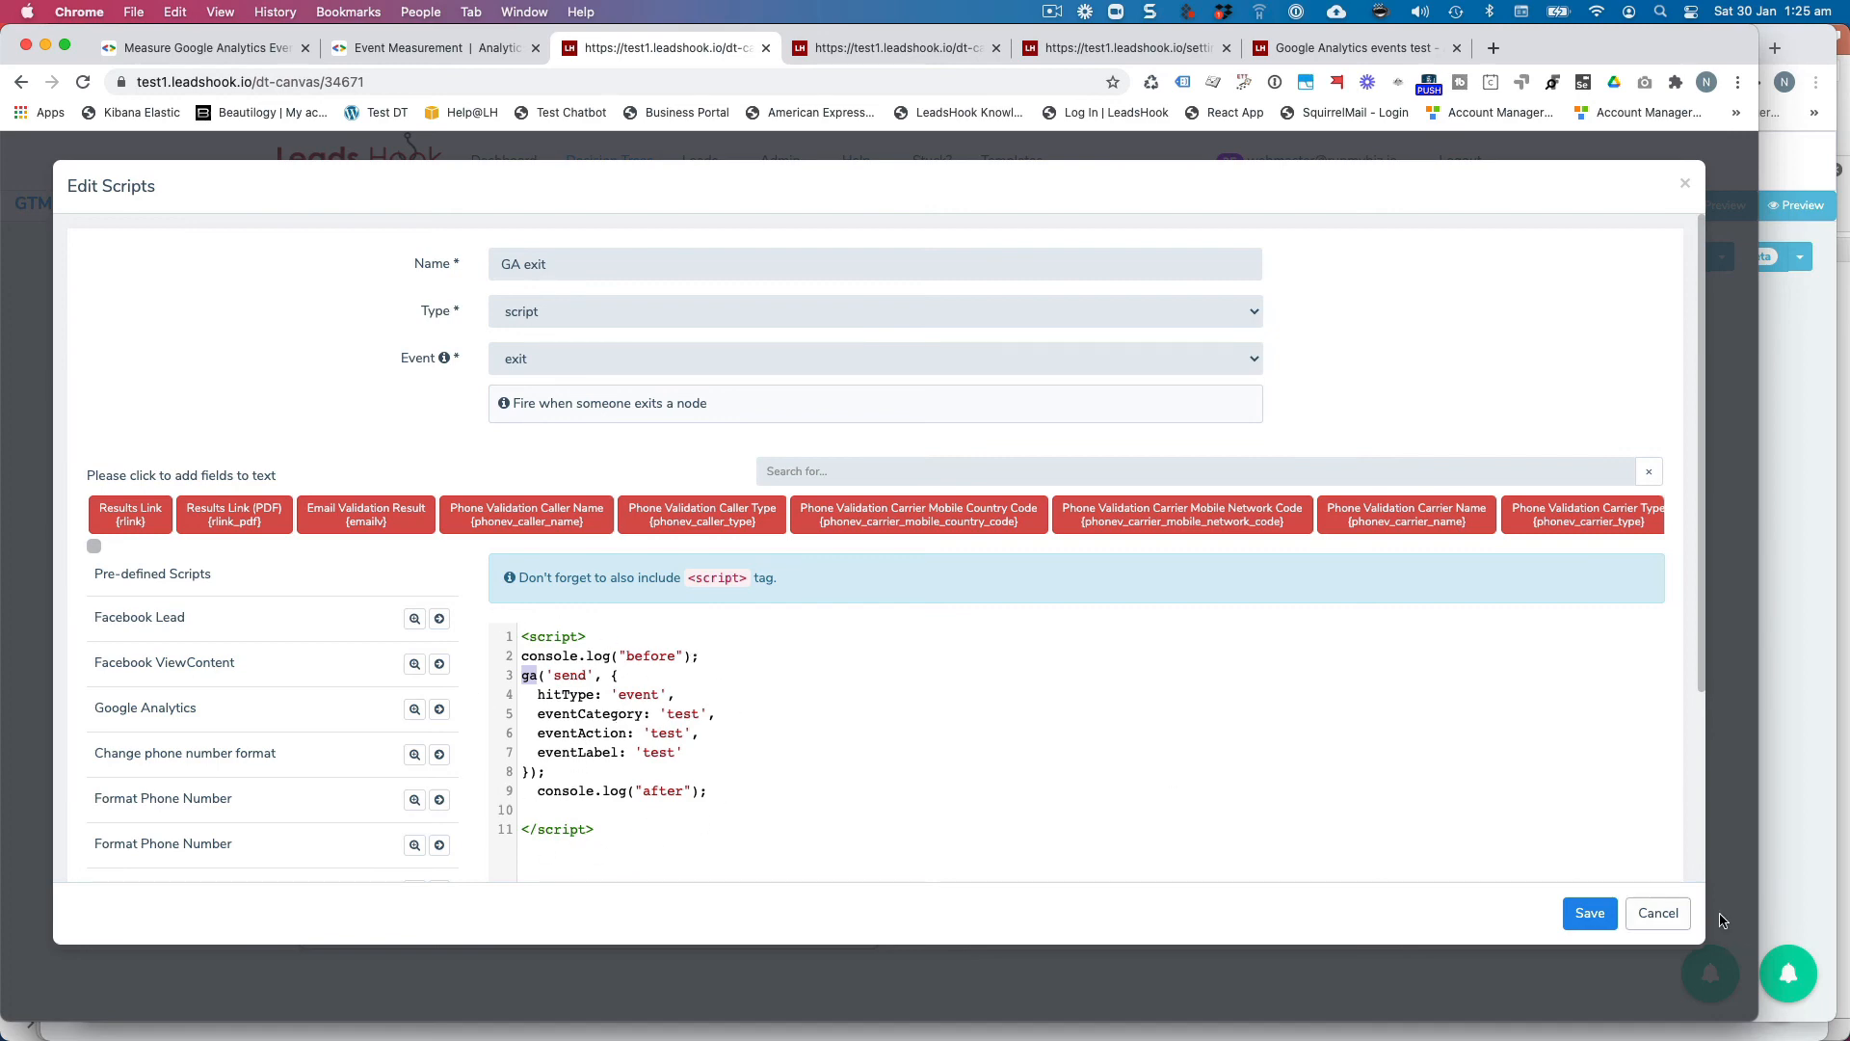
pyautogui.click(1656, 912)
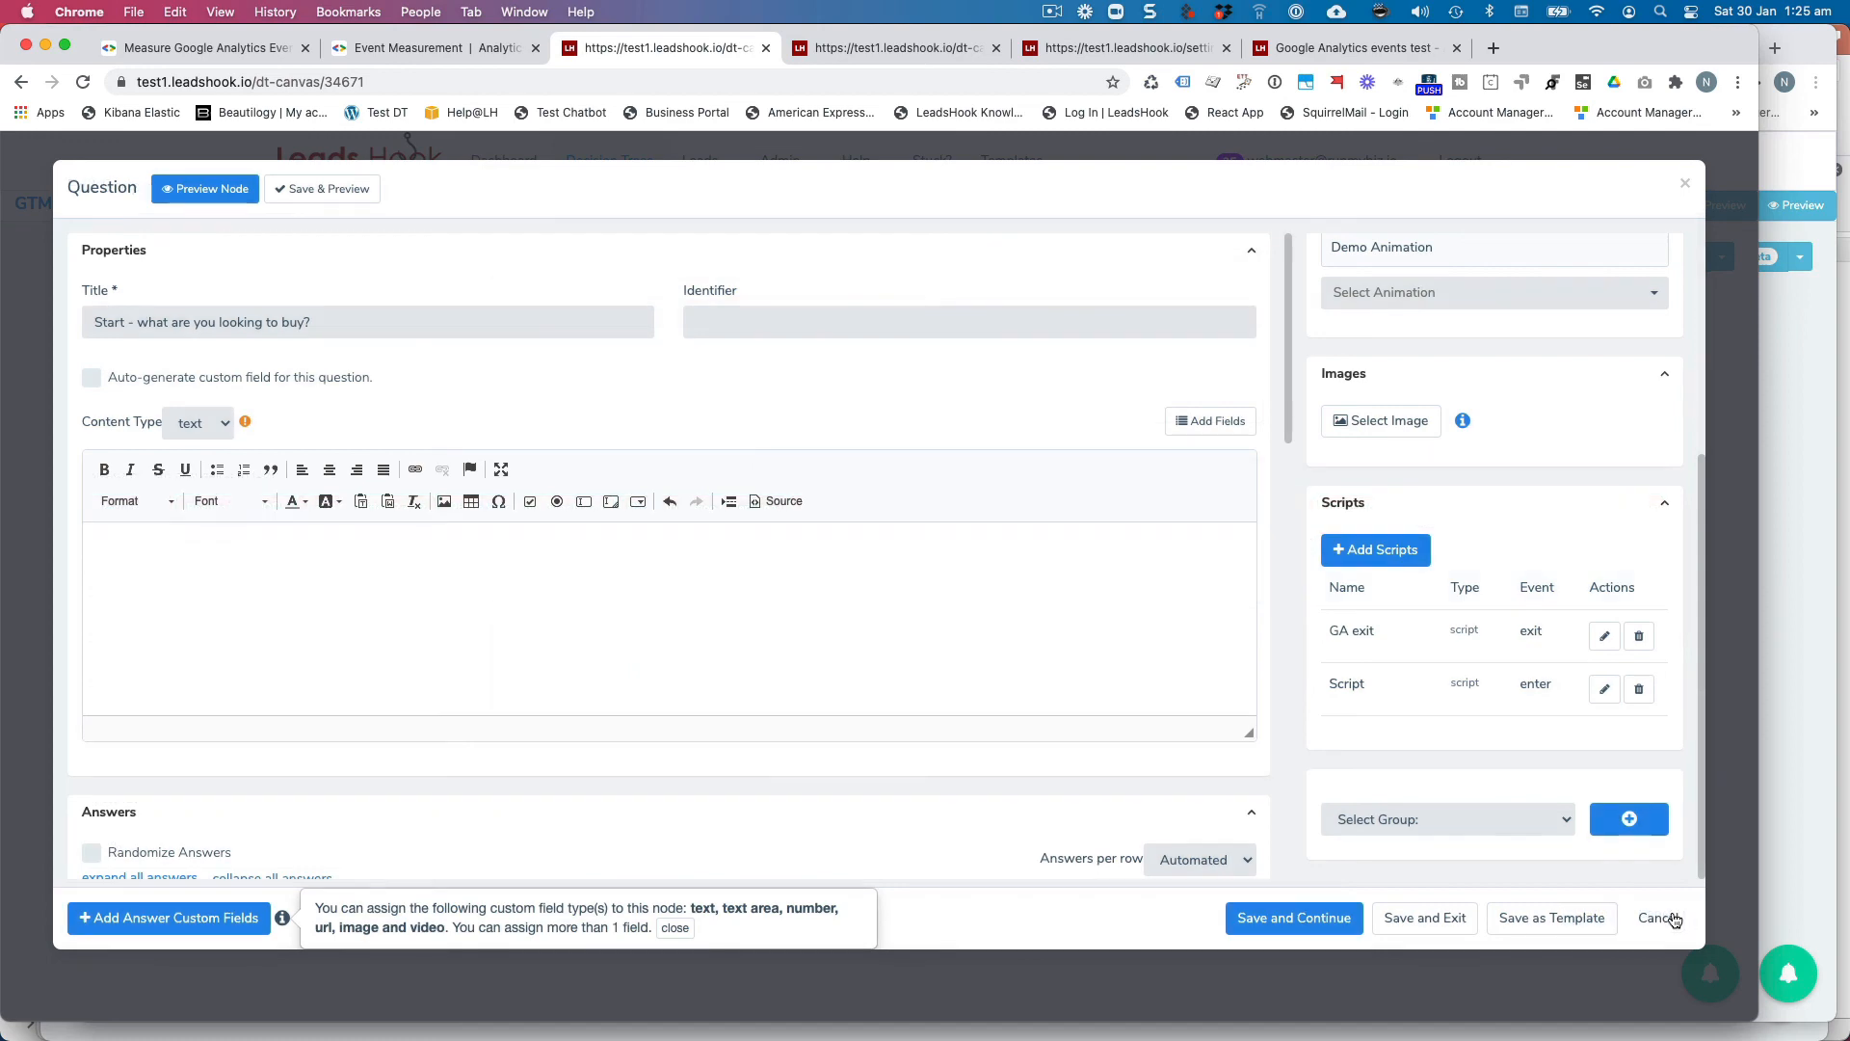
pyautogui.click(1670, 918)
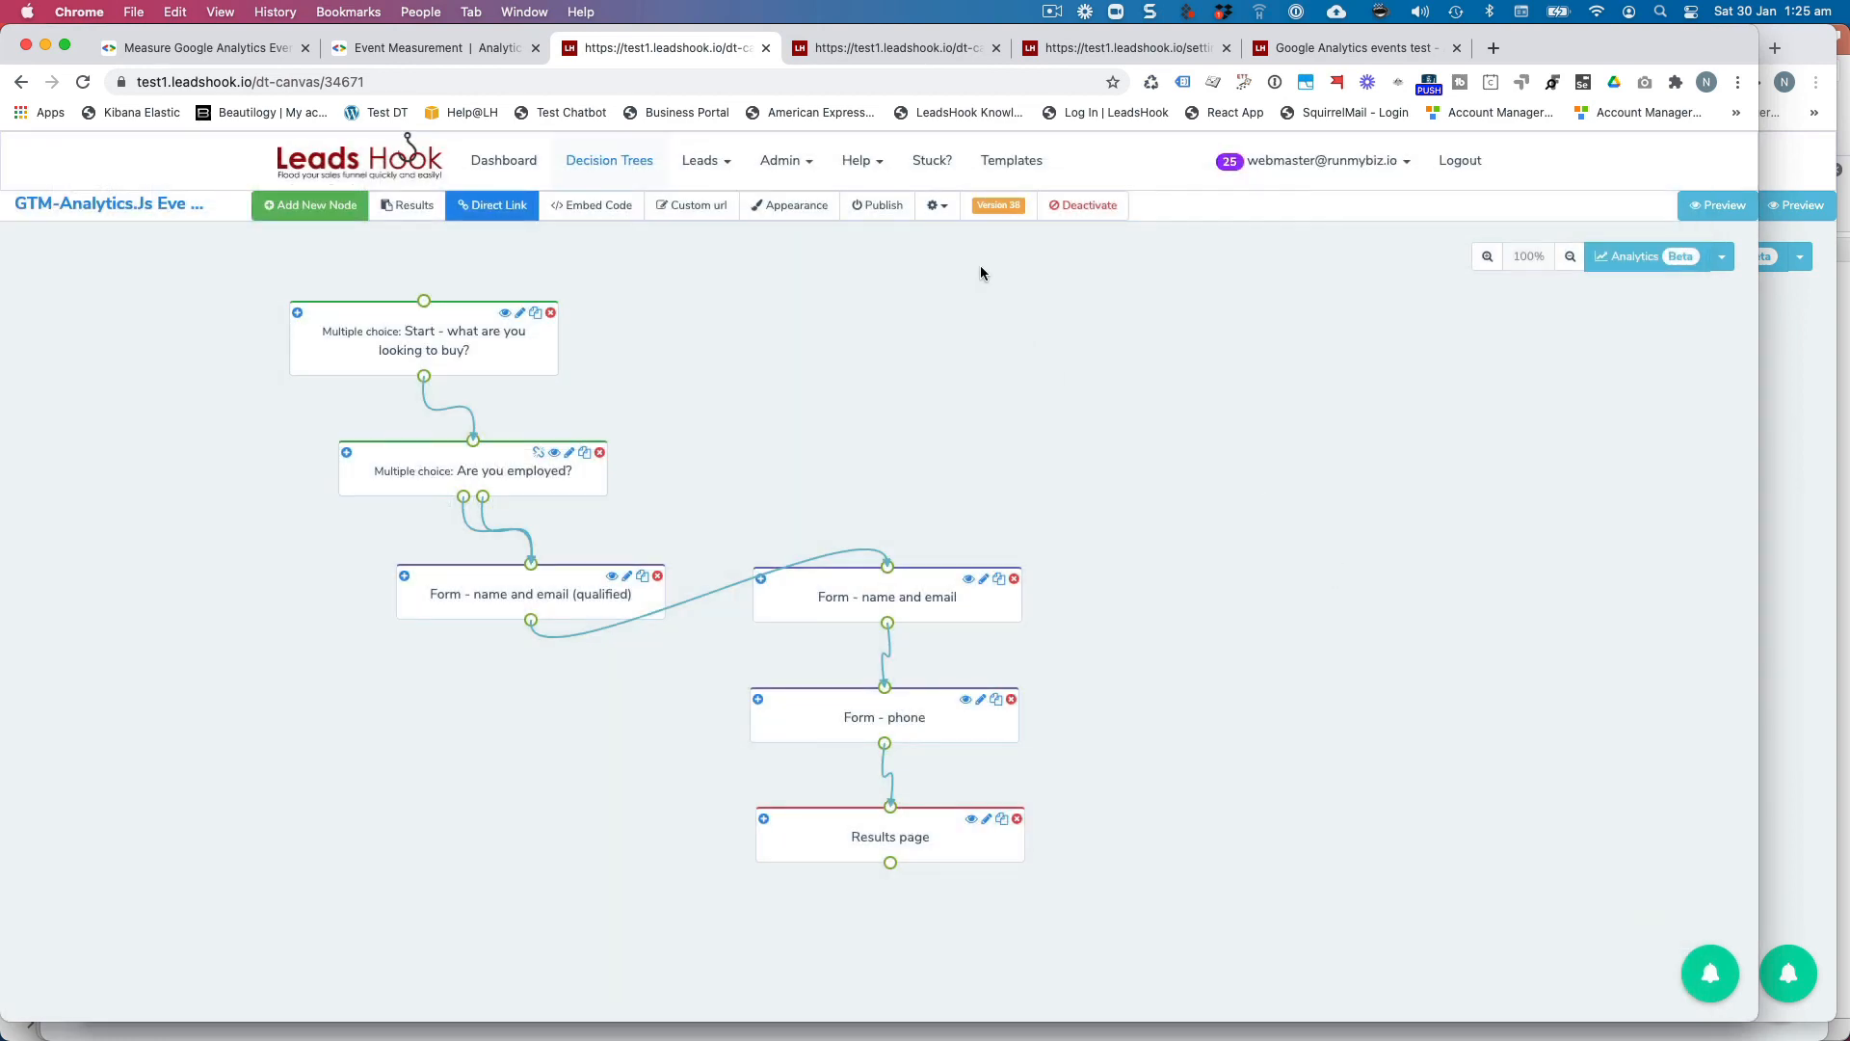
# Revisit the tree's Scripts option and the start question's GA exit script, checking the ga function name and closing both dialogs unsaved.
pyautogui.click(937, 205)
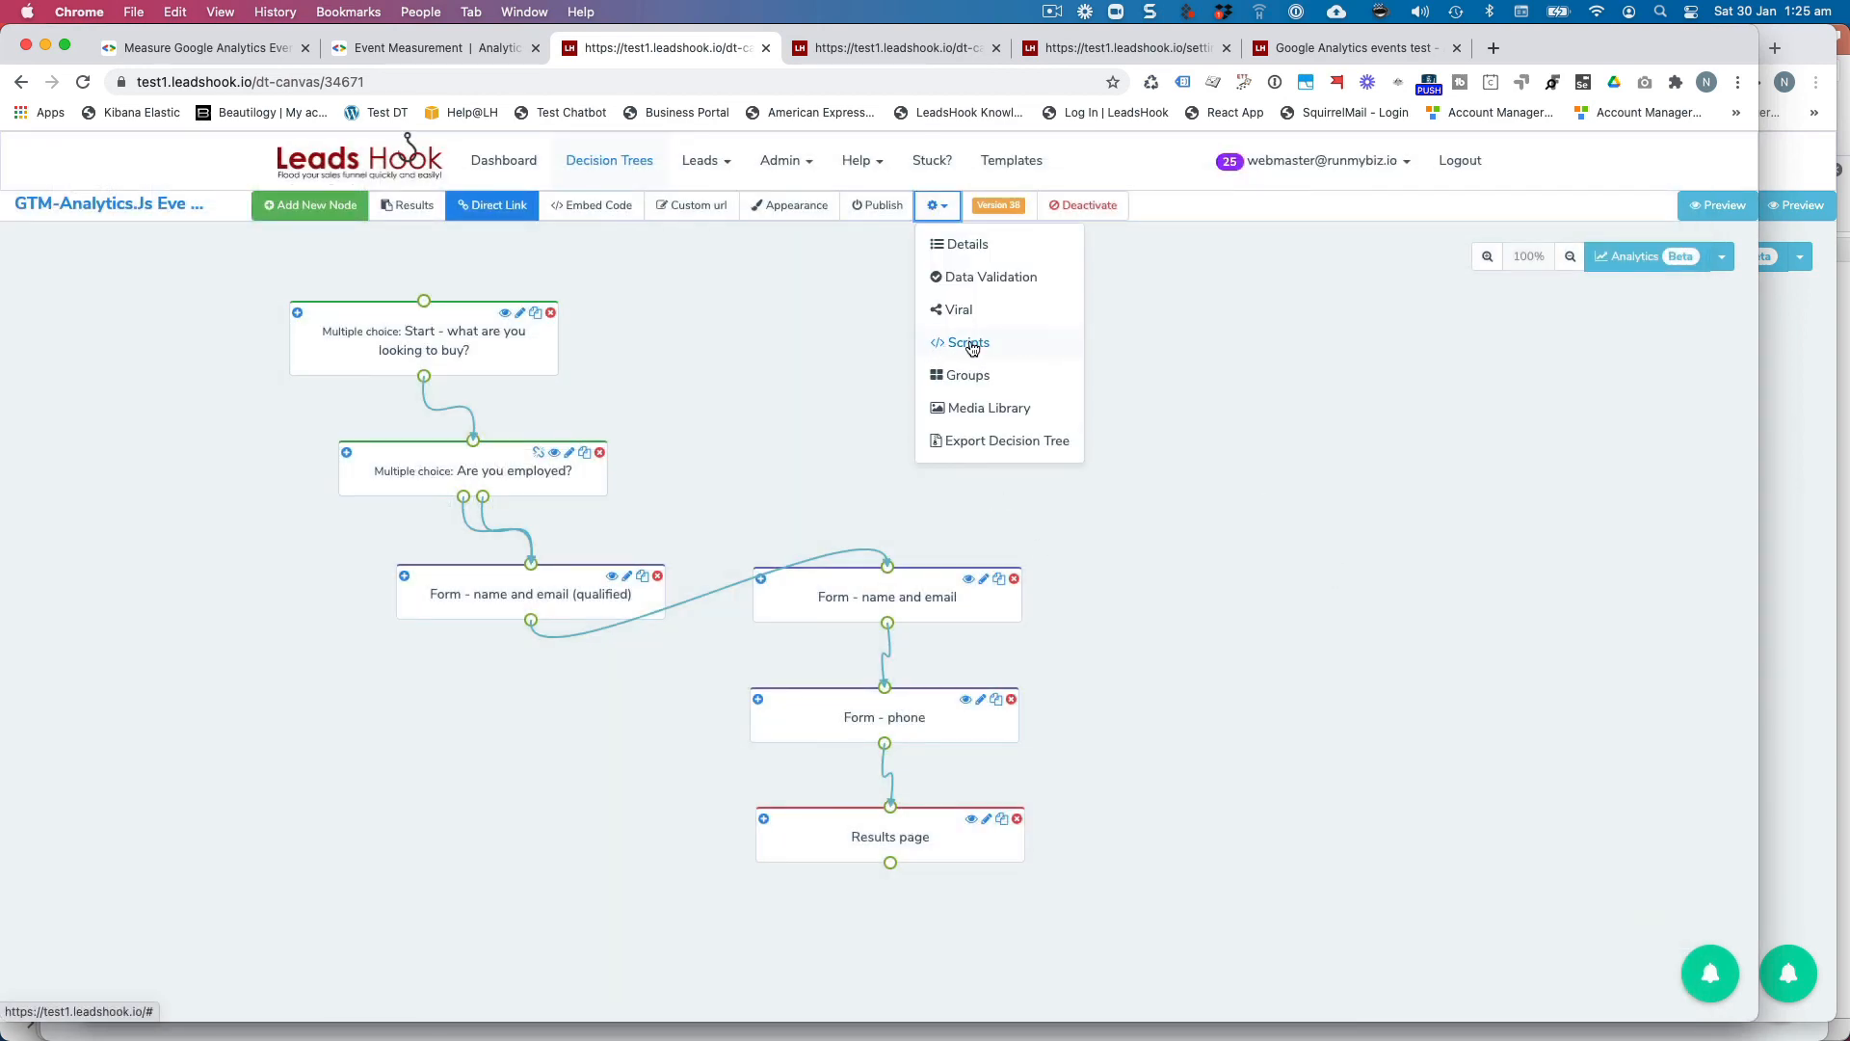
pyautogui.click(744, 348)
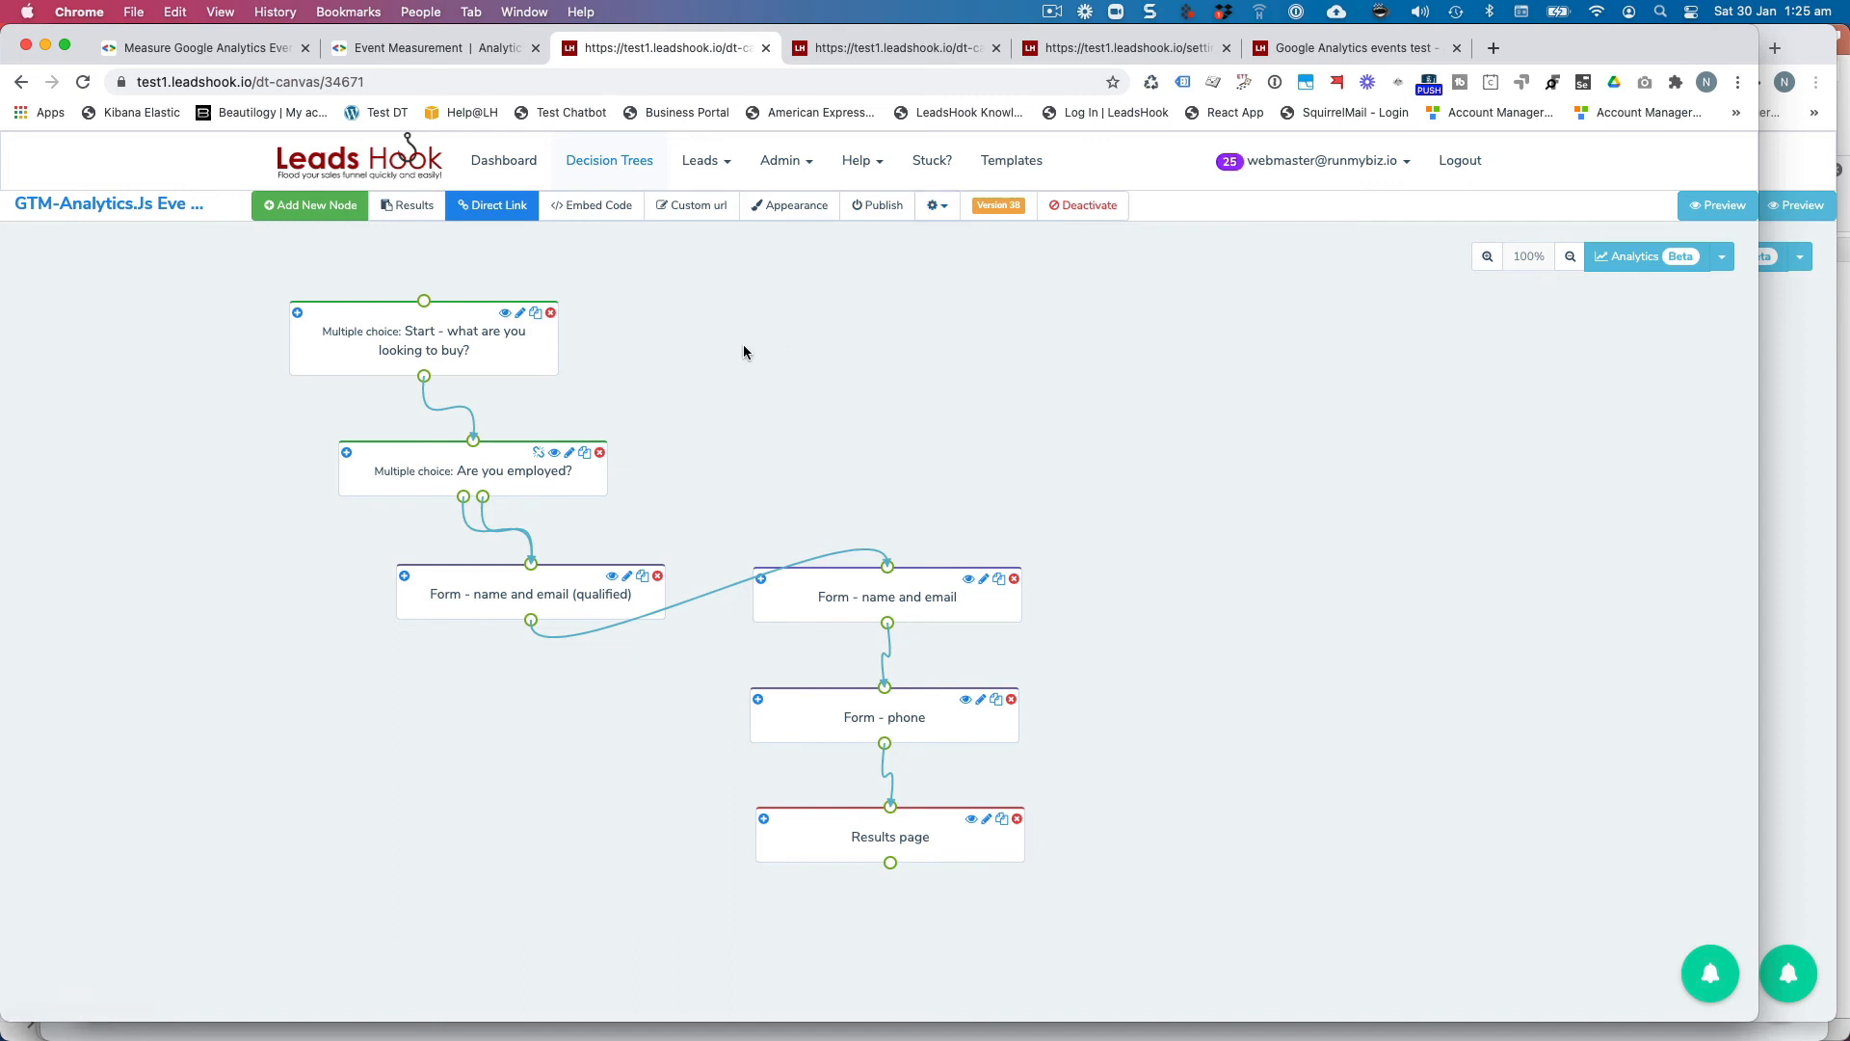
pyautogui.click(491, 335)
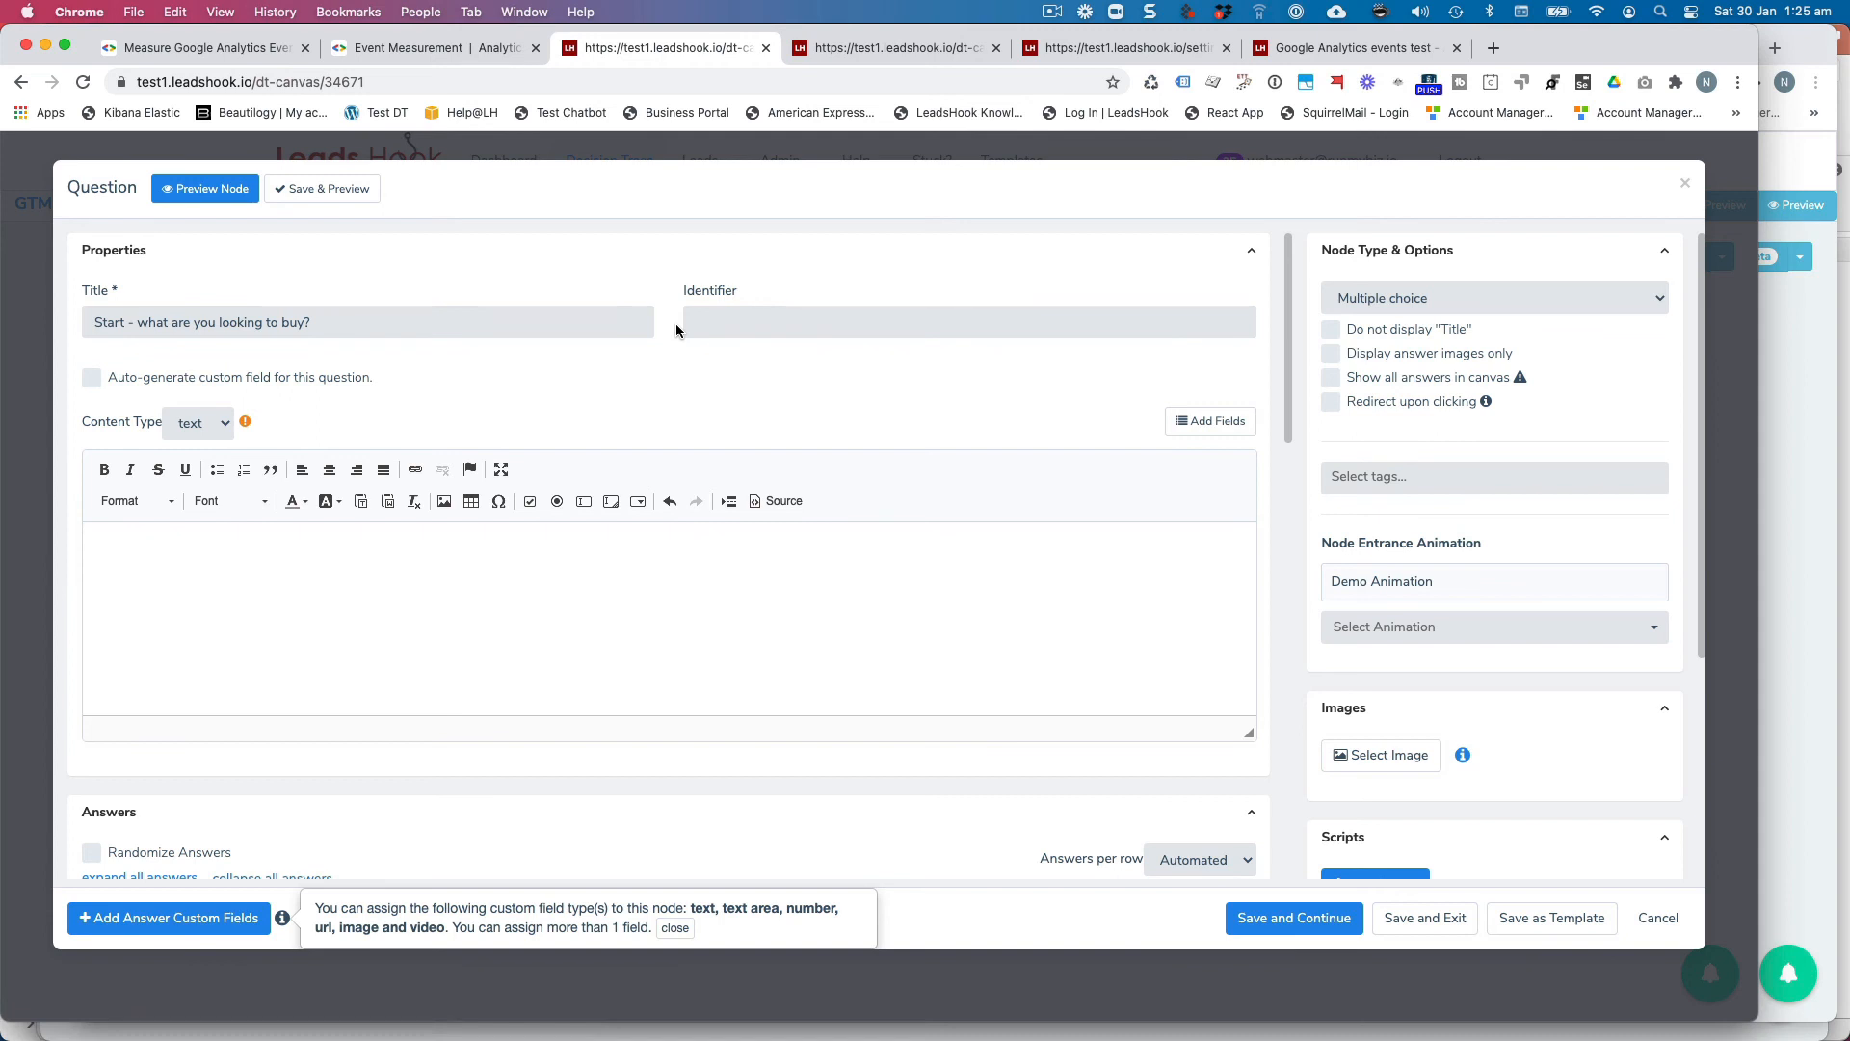
pyautogui.scroll(-5, 1508, 644)
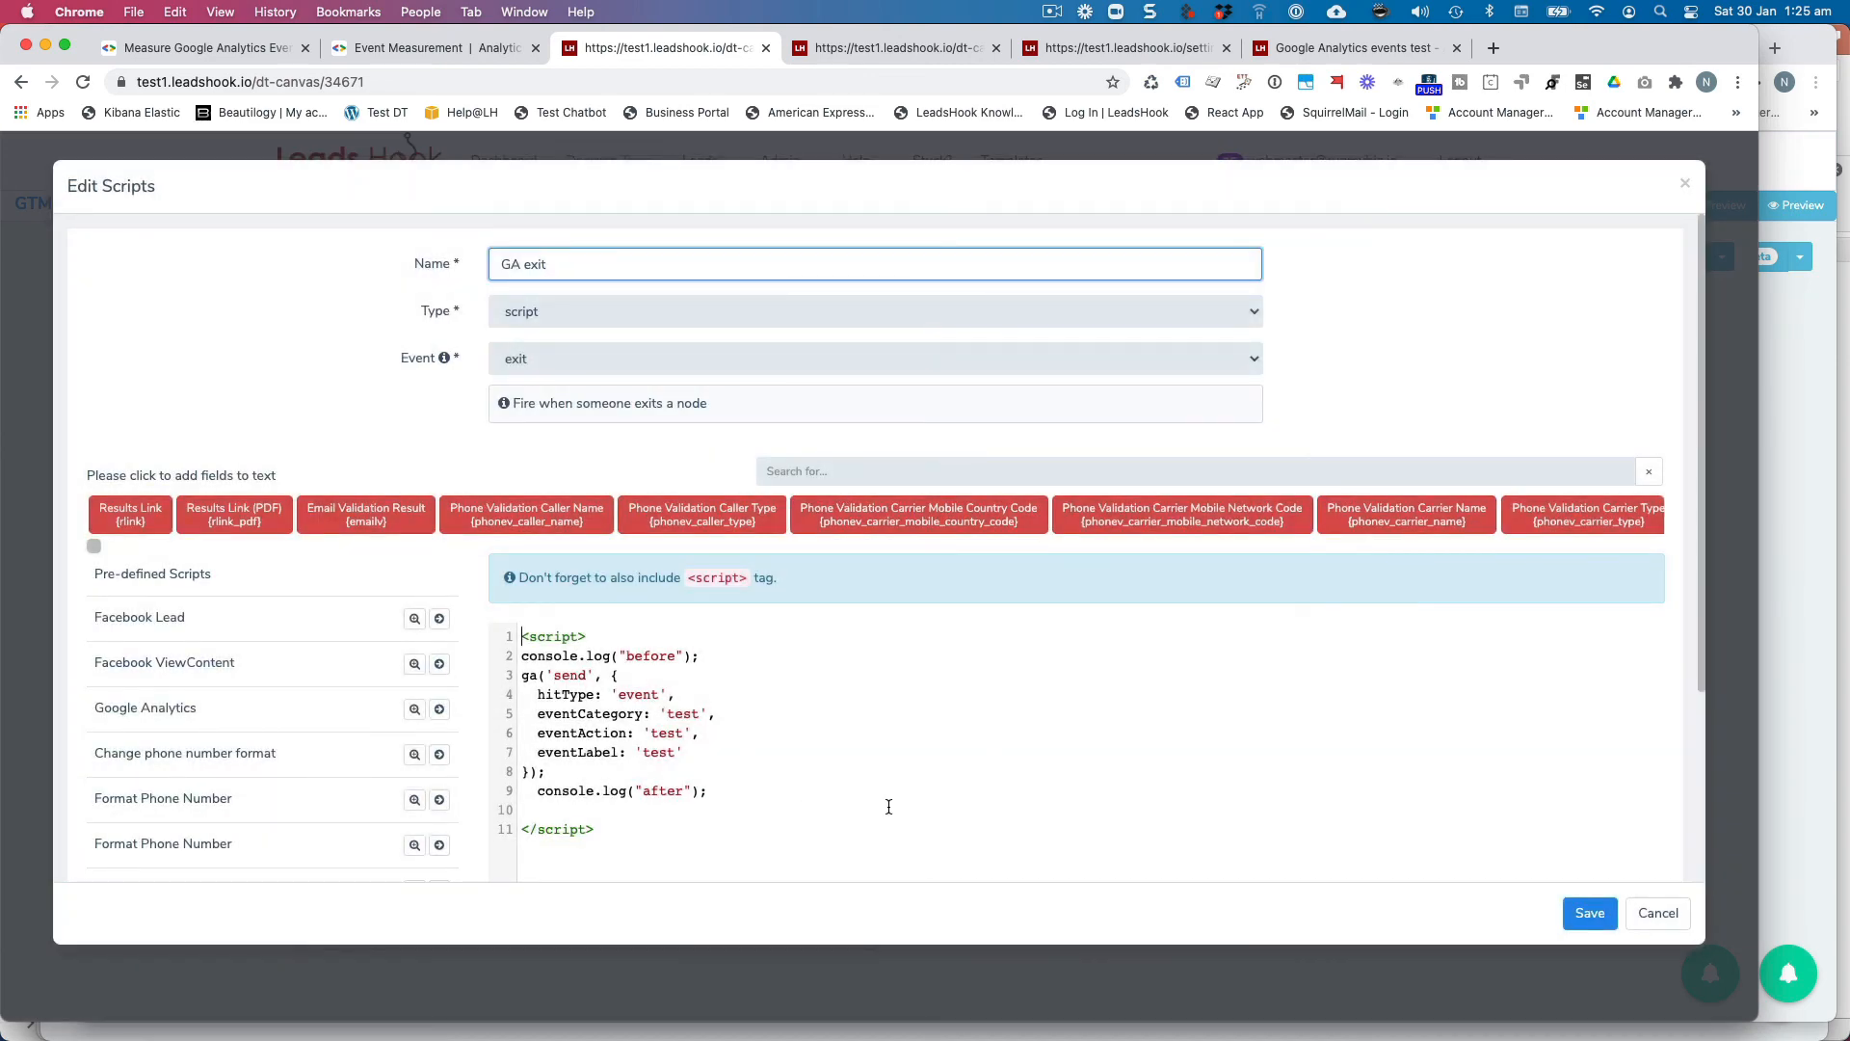
pyautogui.doubleClick(529, 675)
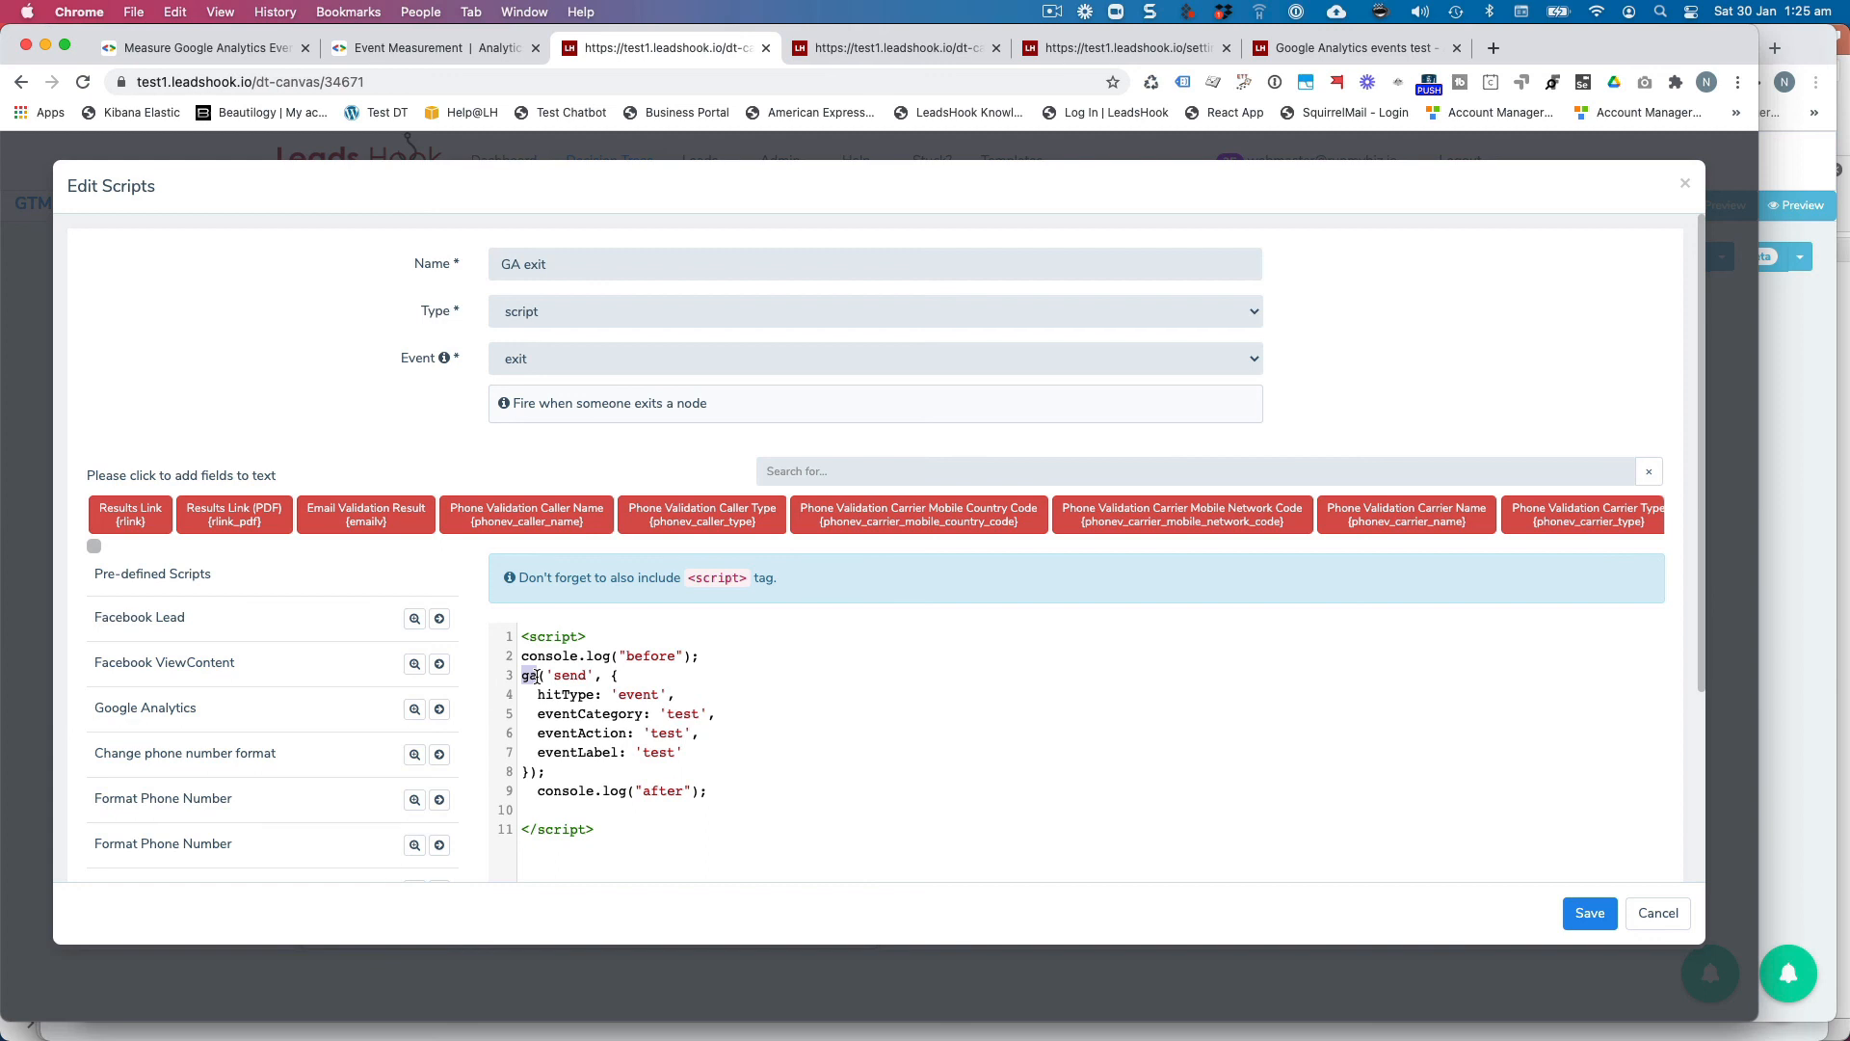
pyautogui.click(1648, 910)
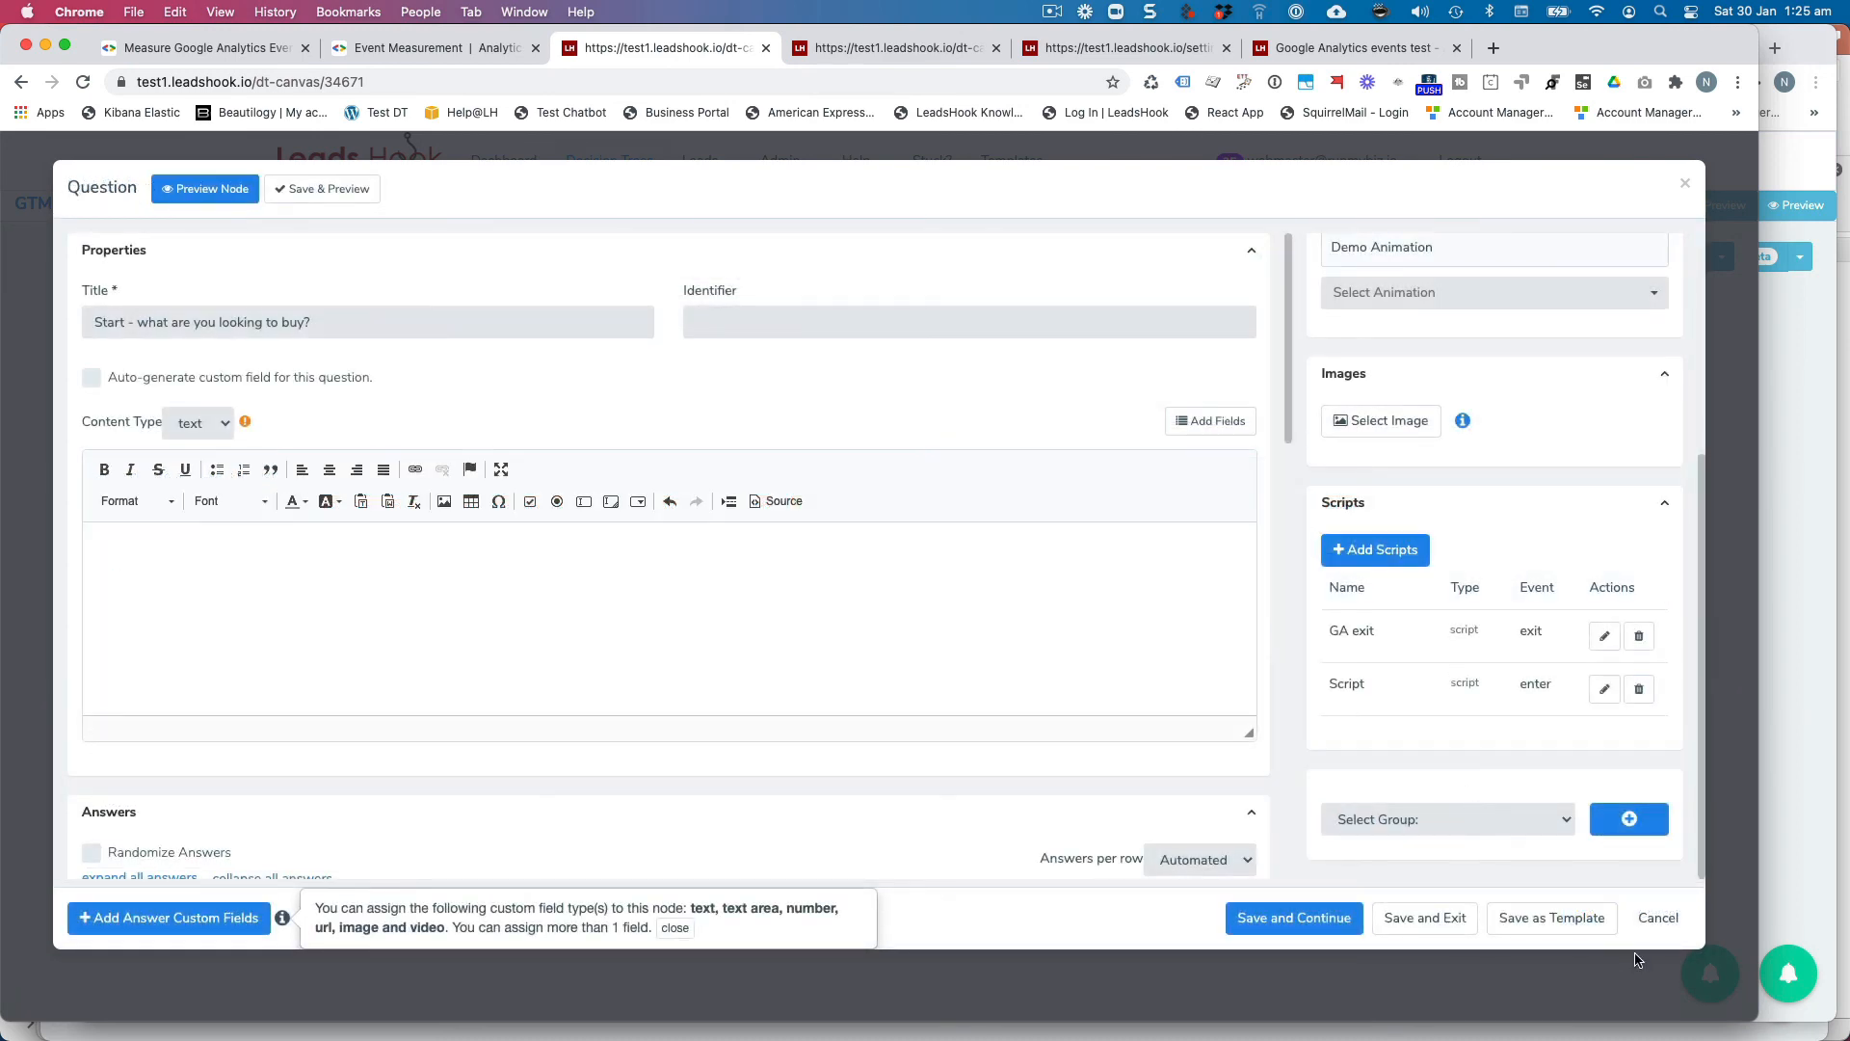
pyautogui.click(1657, 923)
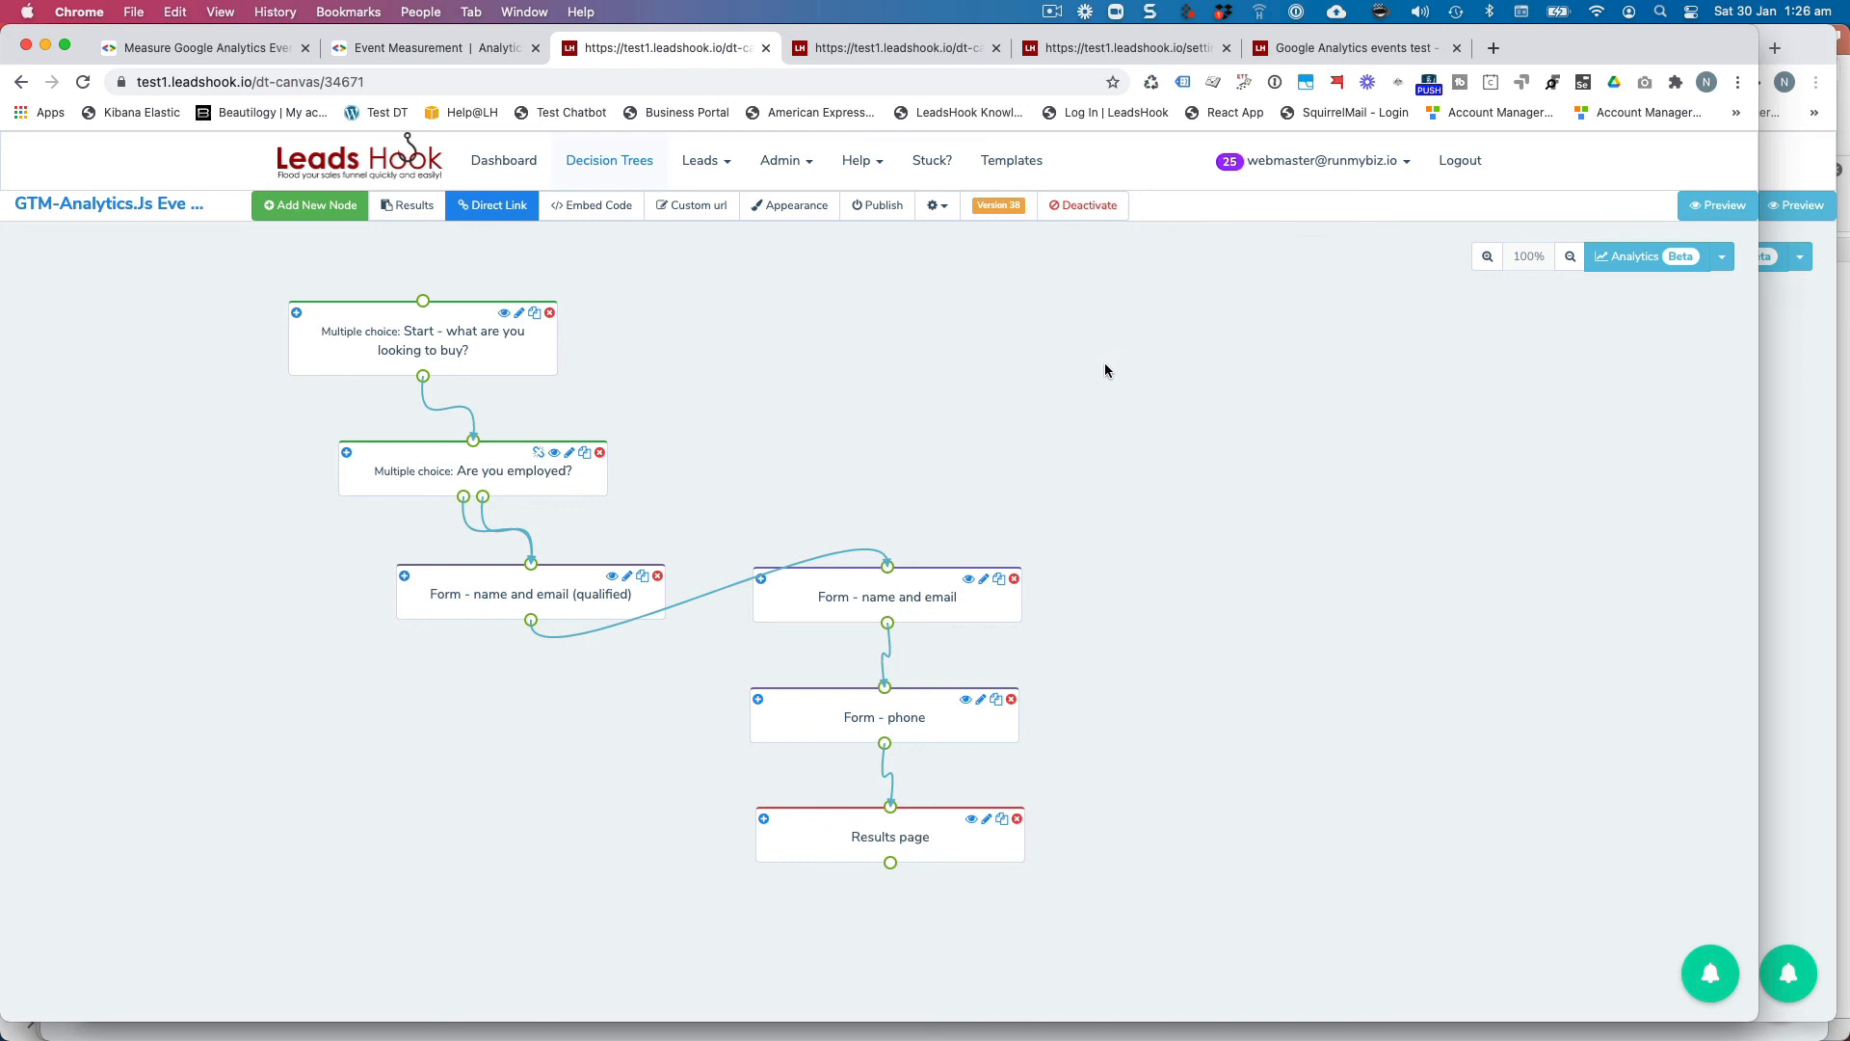
pyautogui.click(1051, 12)
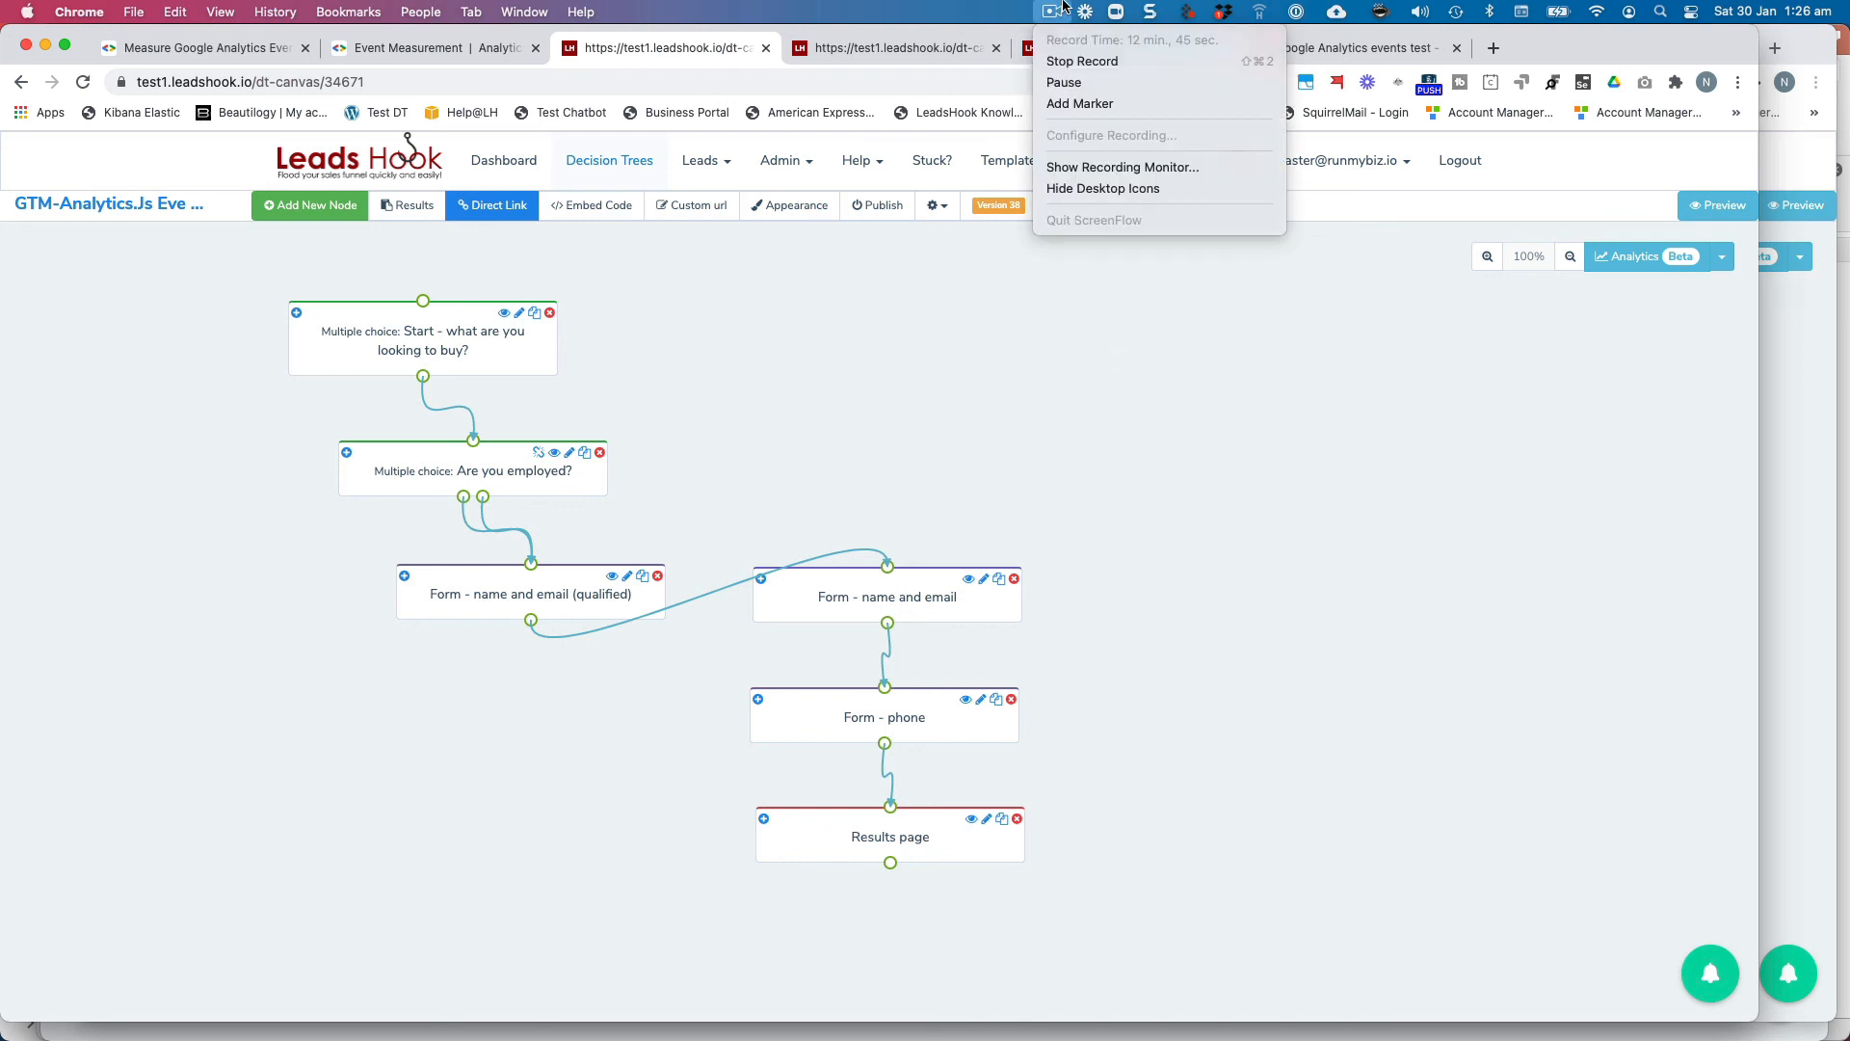